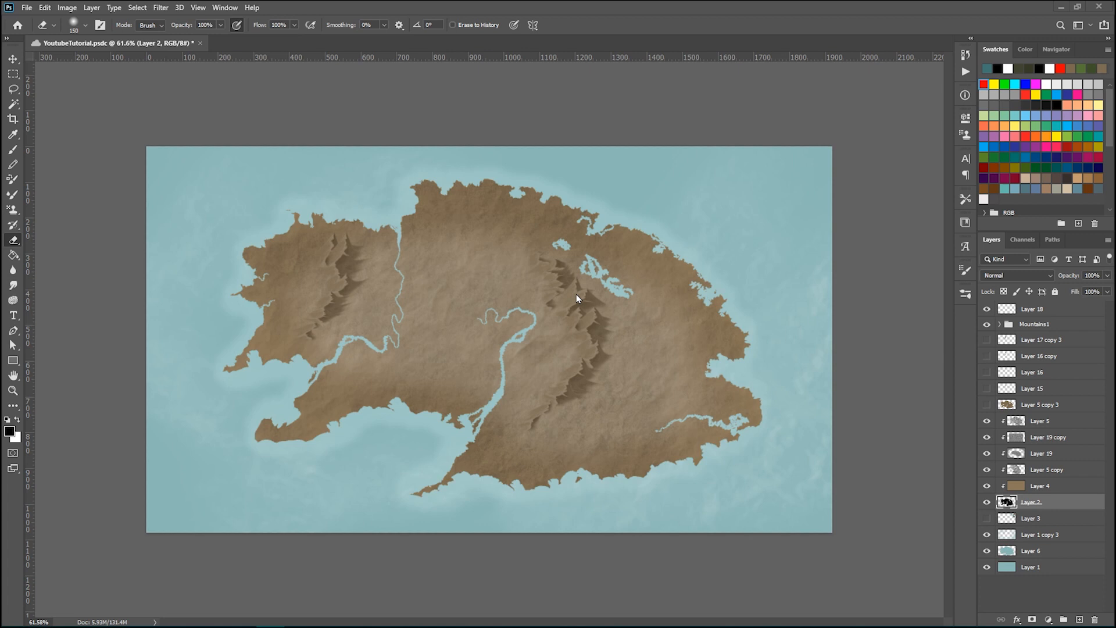
scroll(452, 336, "up", 2)
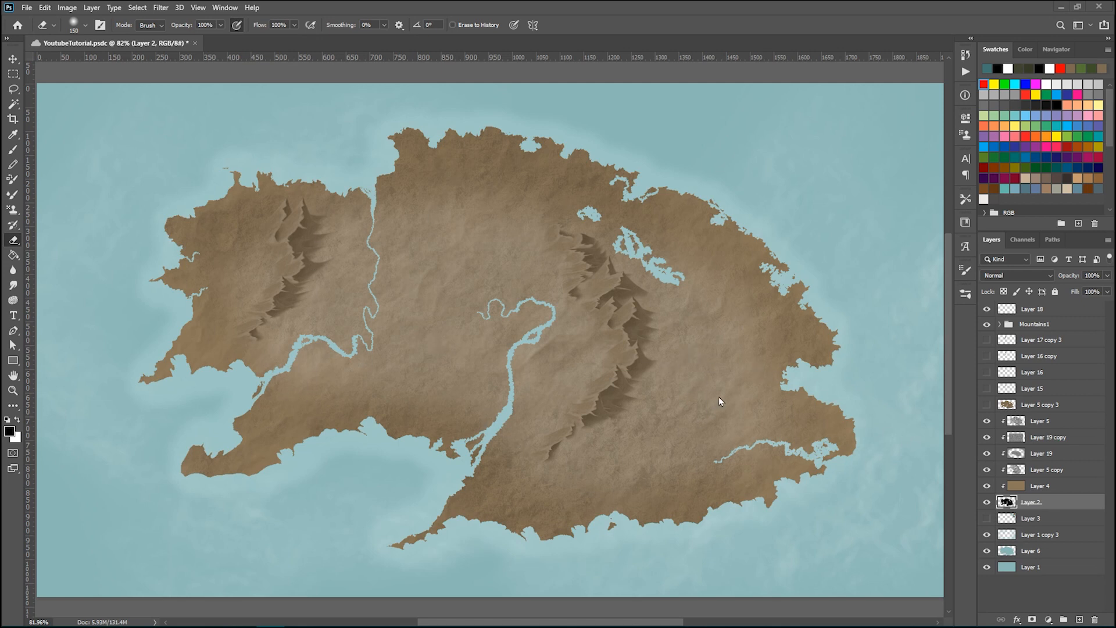
scroll(728, 389, "down", 1)
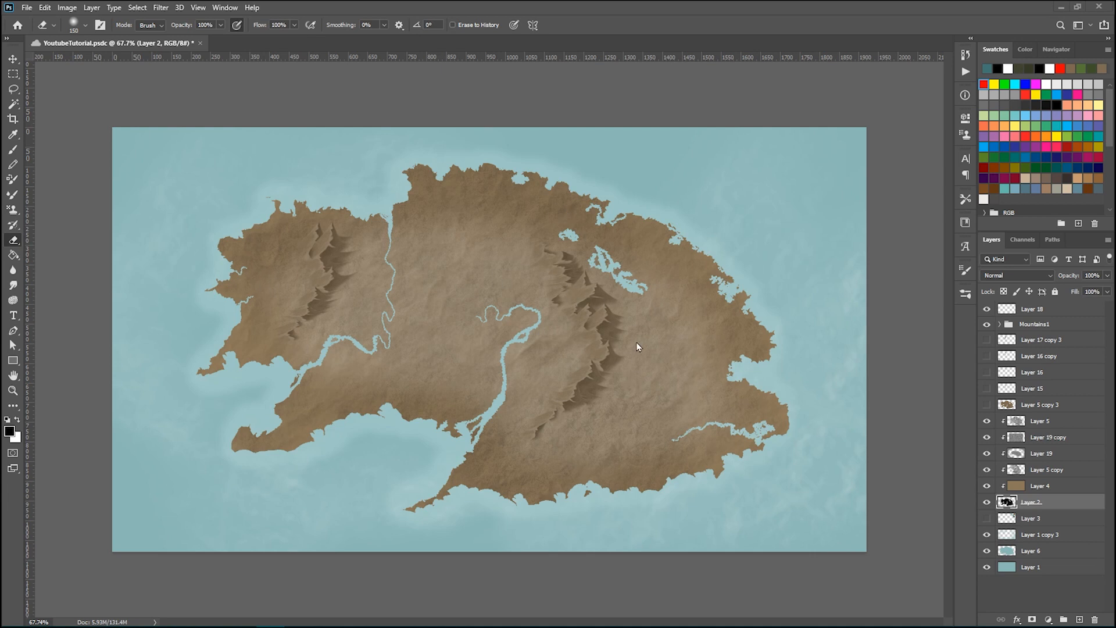
scroll(636, 341, "down", 1)
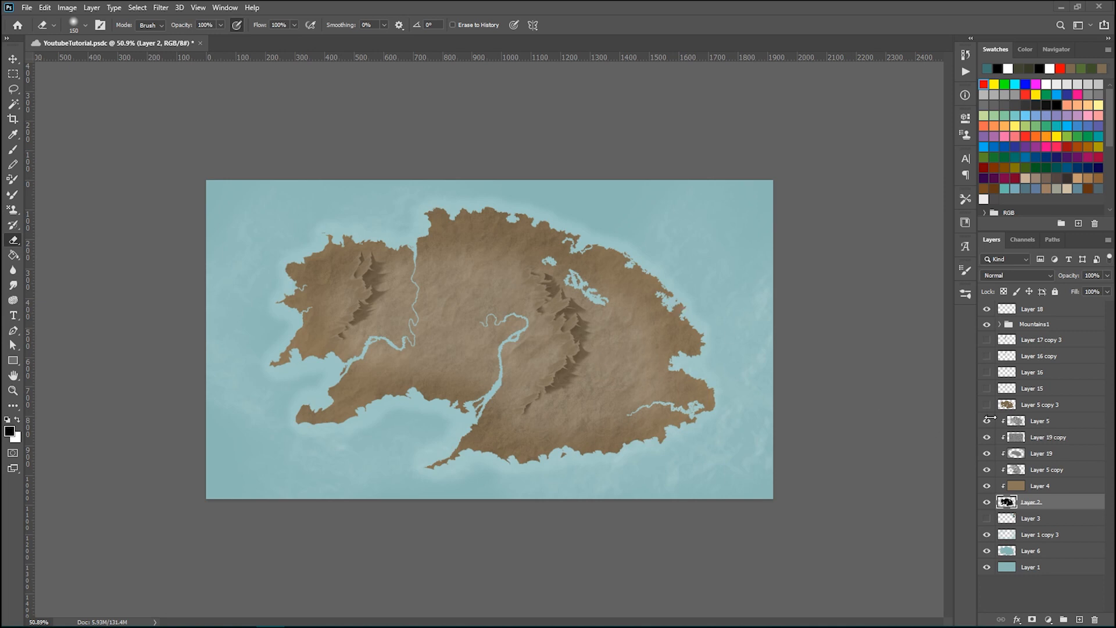
Step: Hide and delete the two texture overlay layers, Layer 19 and Layer 19 copy
left_click(987, 437)
left_click(988, 454)
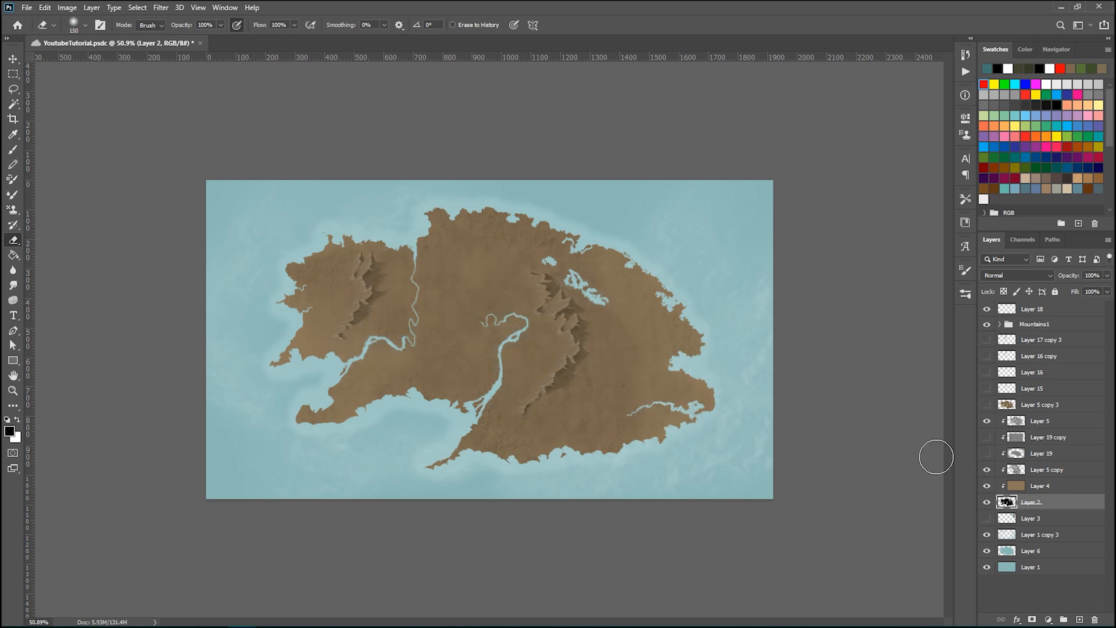
left_click(1075, 439)
left_click(1071, 455, "shift")
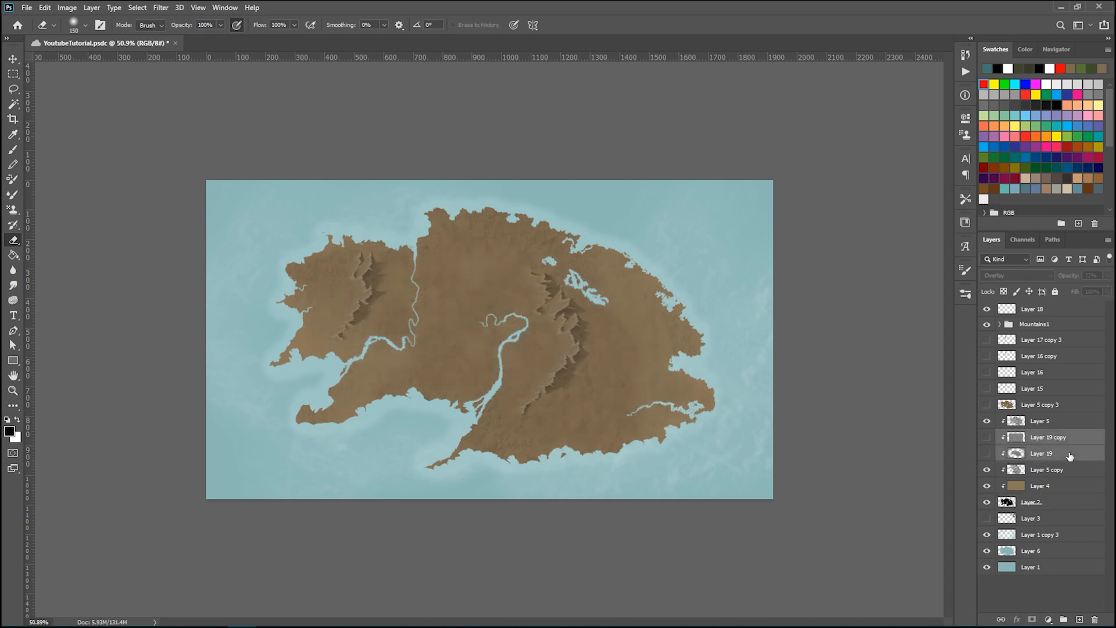
key("Delete")
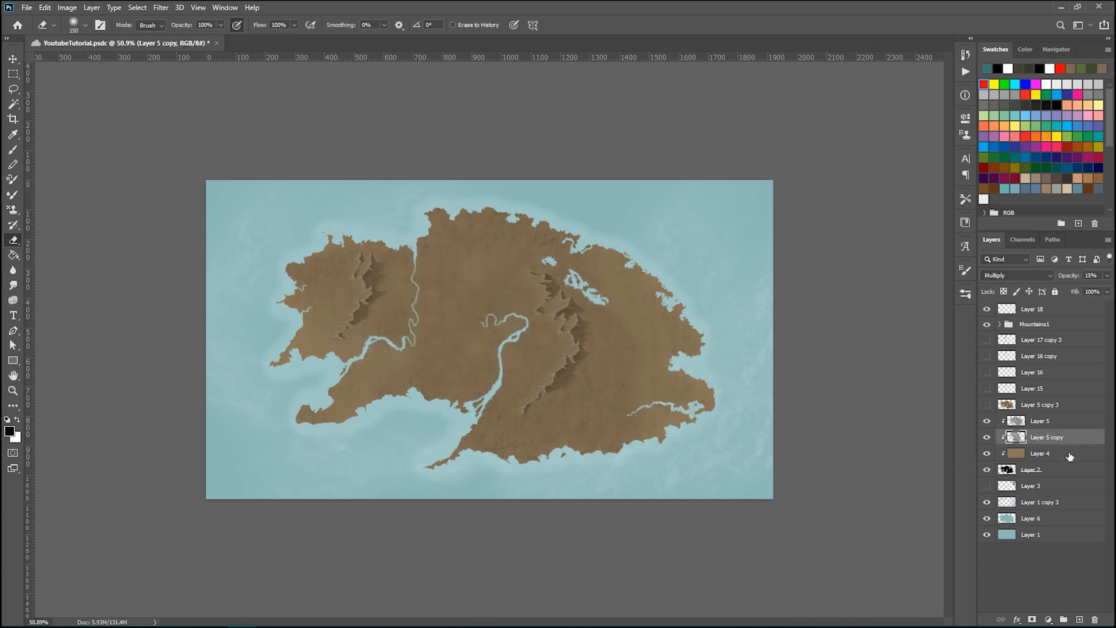
scroll(822, 416, "up", 2)
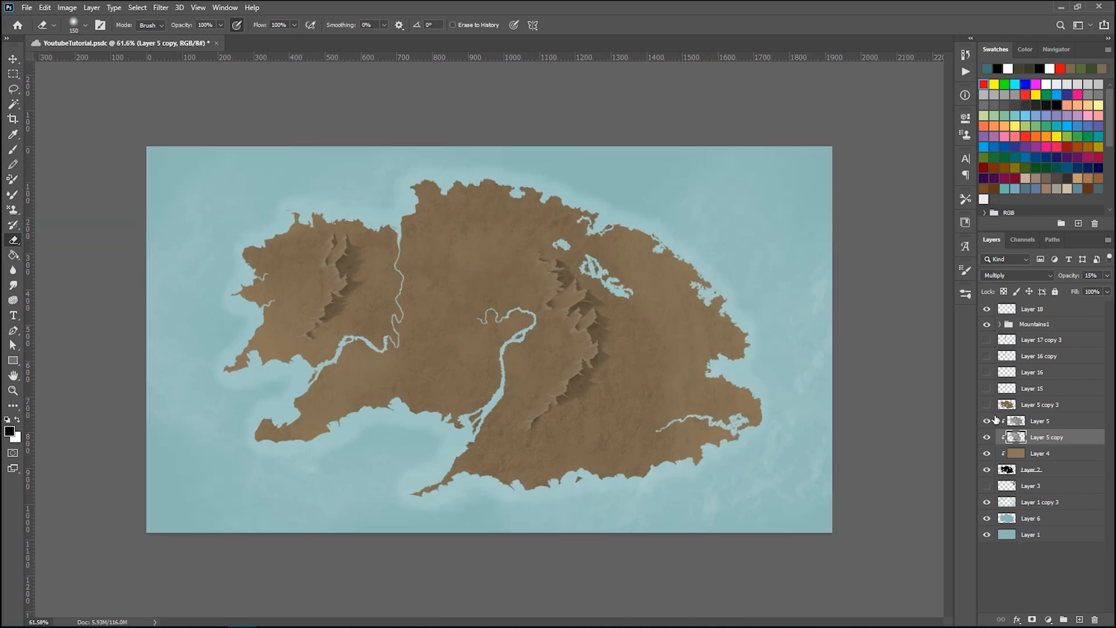
Step: Hide Mountains1, the Layer 2 landmass and the sea layers, leaving the canvas empty
left_click(988, 325)
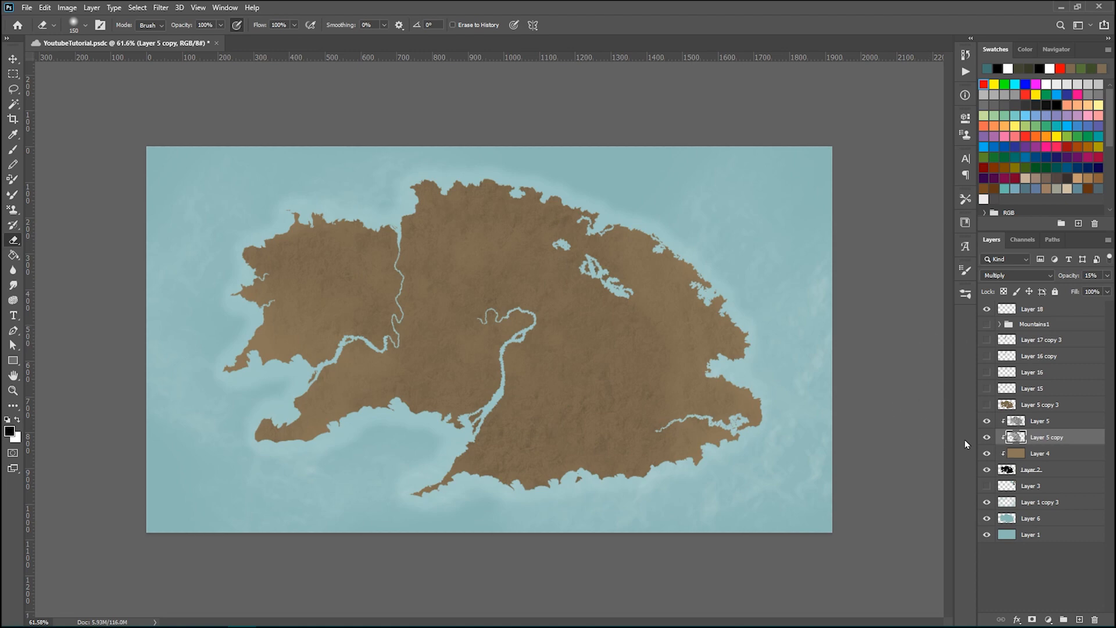
left_click(988, 470)
left_click_drag(989, 536, 988, 502)
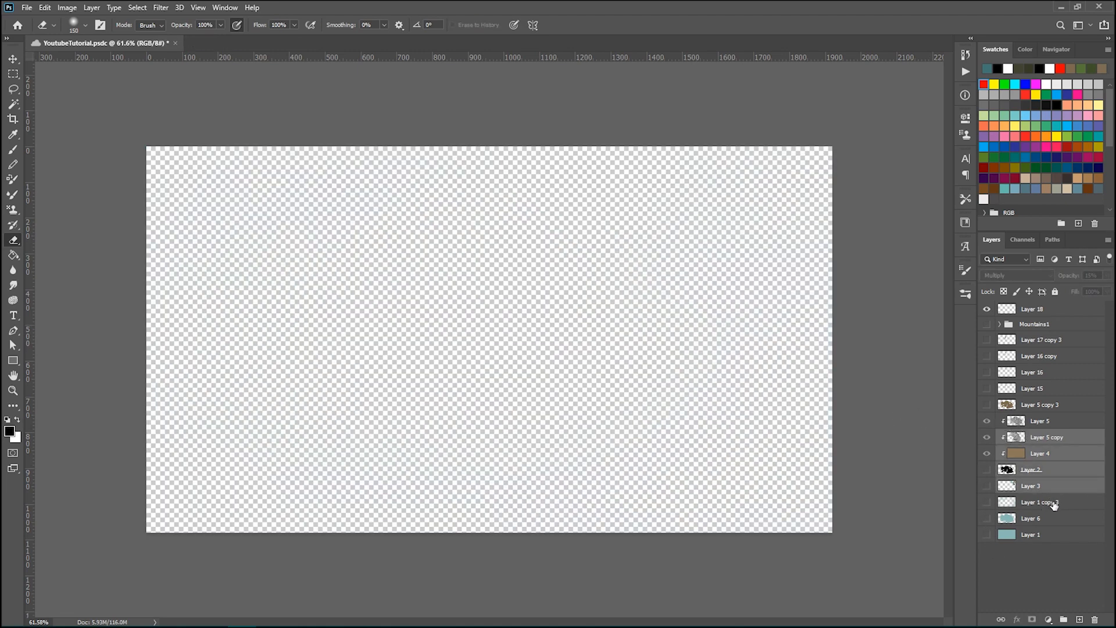
Step: Group the three sea layers (Layer 1 to Layer 1 copy 3) and name the group Sea
left_click(1054, 502)
left_click(1069, 535, "shift")
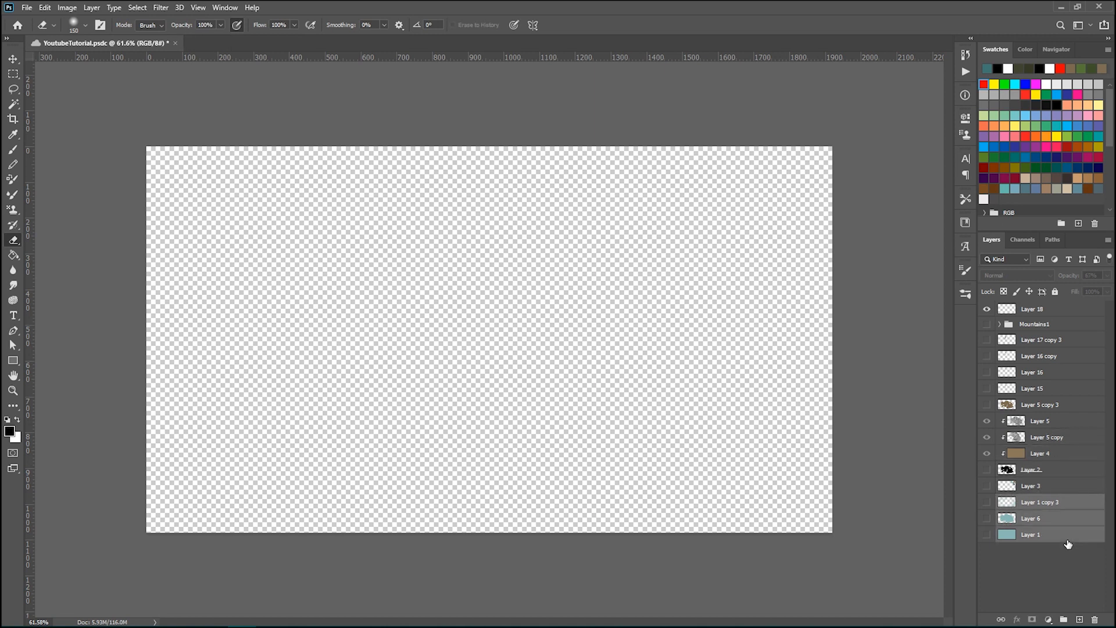
left_click(1064, 620)
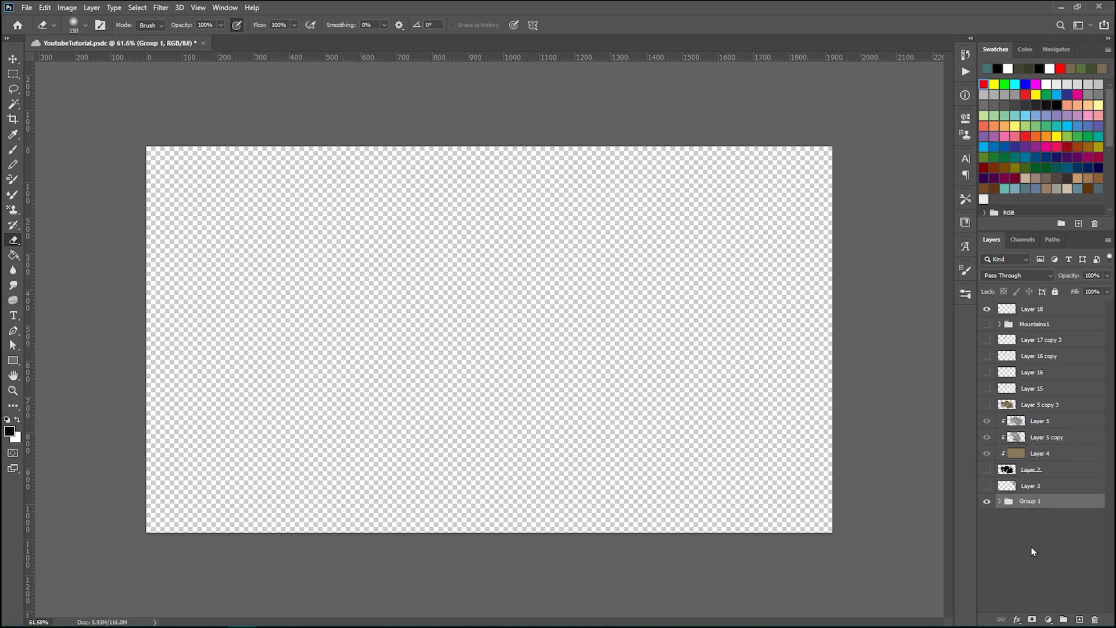
double_click(1032, 501)
type("Sea")
key("Return")
Step: Check Layer 17 copy 3, Layer 16 copy, Layer 16 and Layer 15 and move them into Mountains1
left_click(1059, 469)
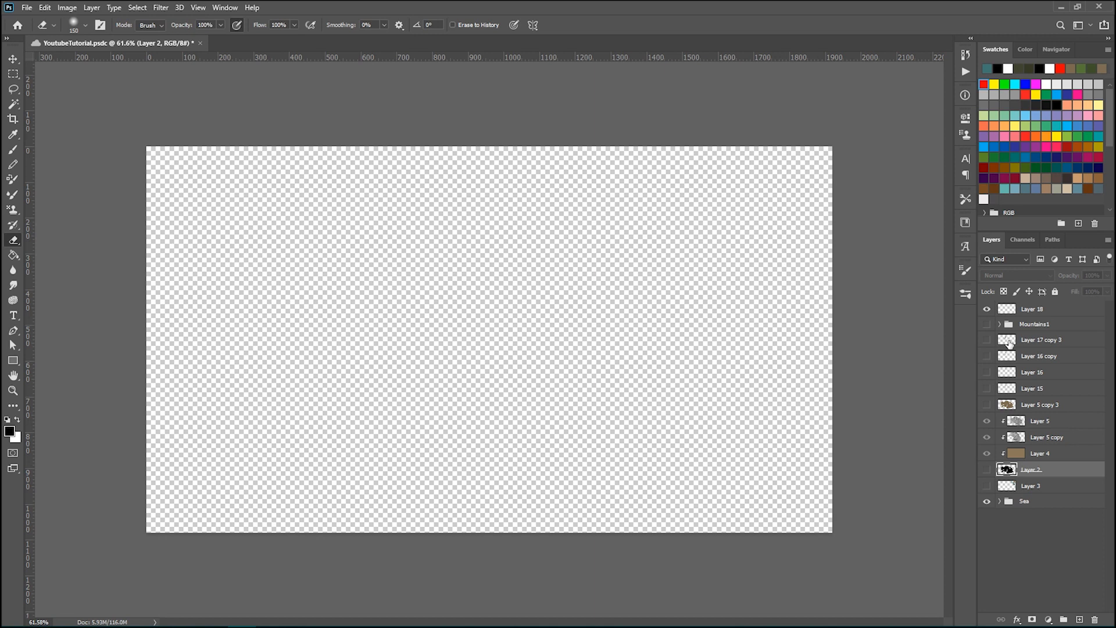
left_click(987, 341)
left_click_drag(1053, 342, 1039, 325)
left_click(987, 340)
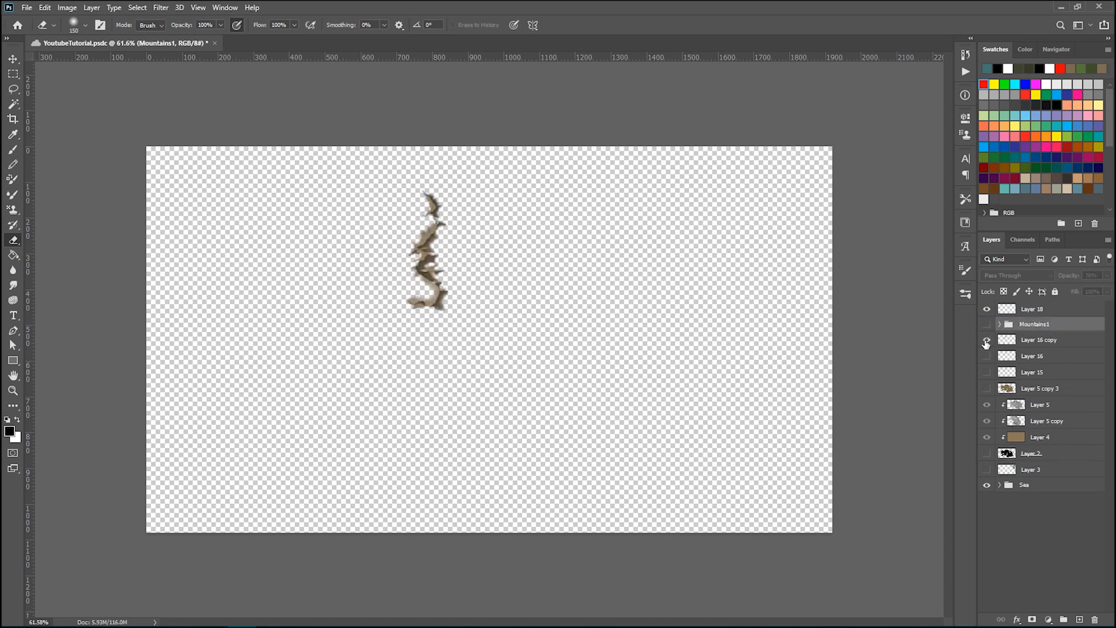
left_click_drag(1049, 343, 1043, 327)
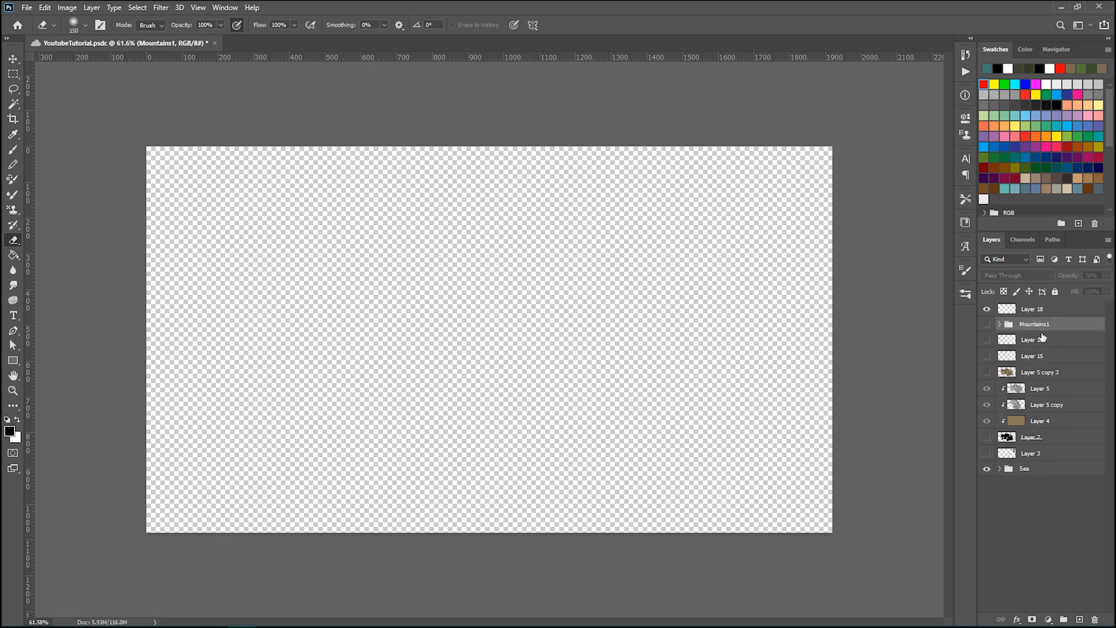
left_click(987, 340)
left_click_drag(1056, 341, 1042, 327)
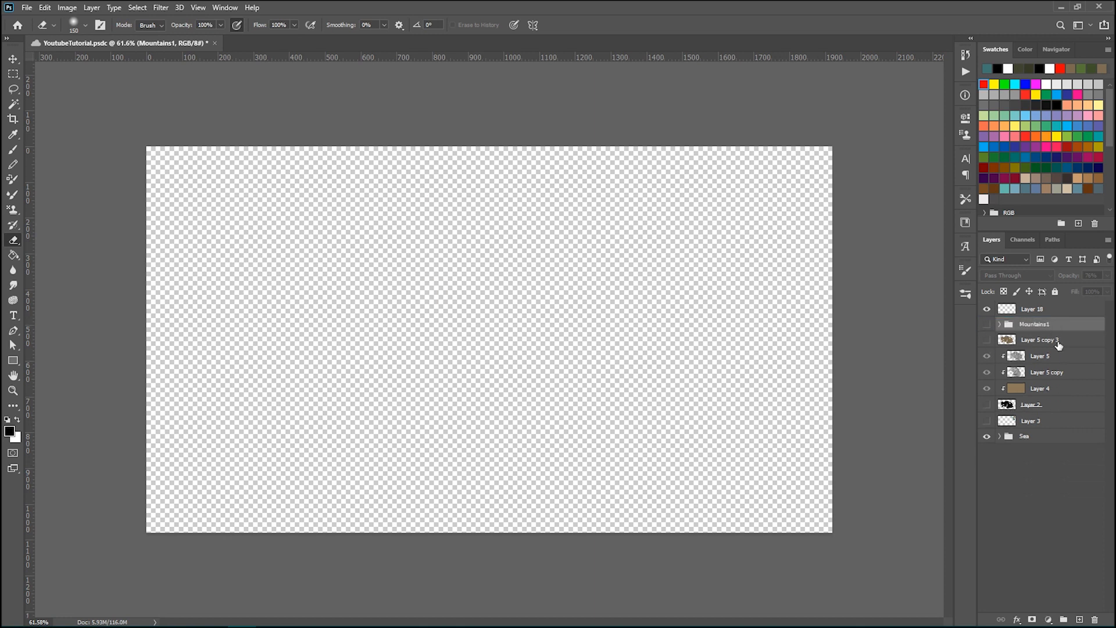
Step: Group the four land layers from Layer 5 to Layer 2 and name the group Land
left_click(1058, 342)
left_click(1049, 407, "shift")
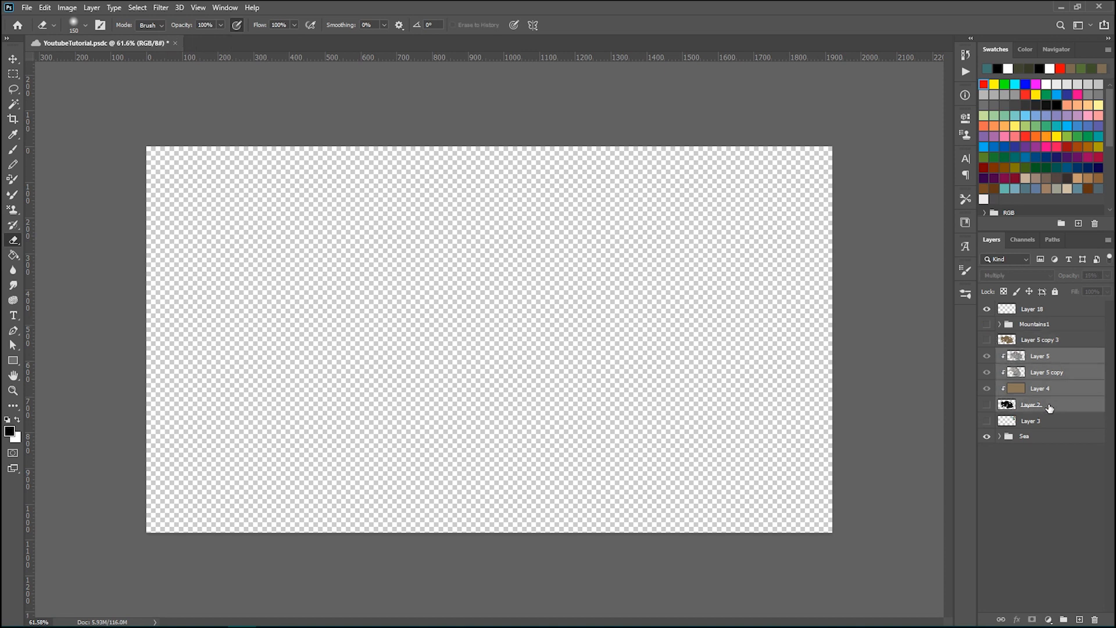
left_click(1064, 619)
double_click(1030, 356)
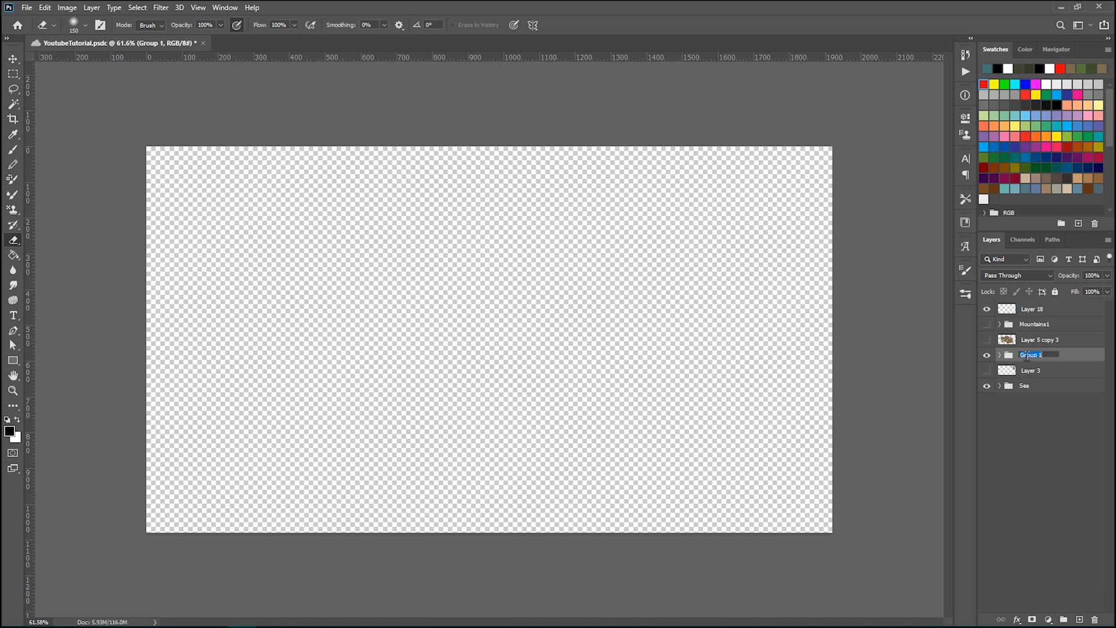
type("Land")
key("Return")
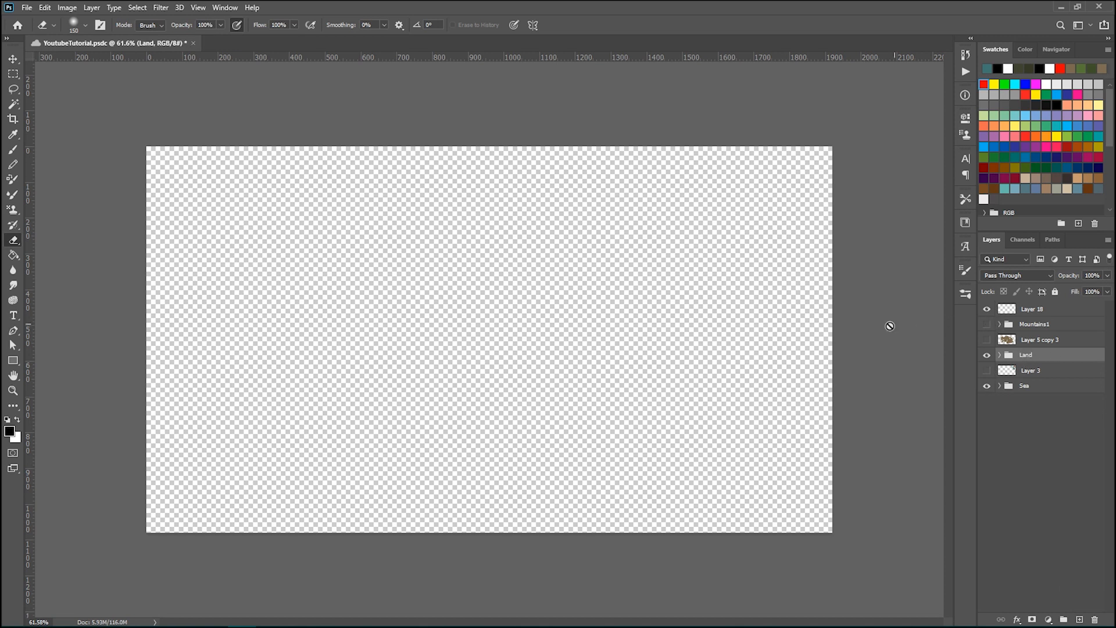
left_click(1053, 387)
Step: Create a new layer above Sea filled with rendered Clouds, then Difference Clouds
key("ctrl+shift+n")
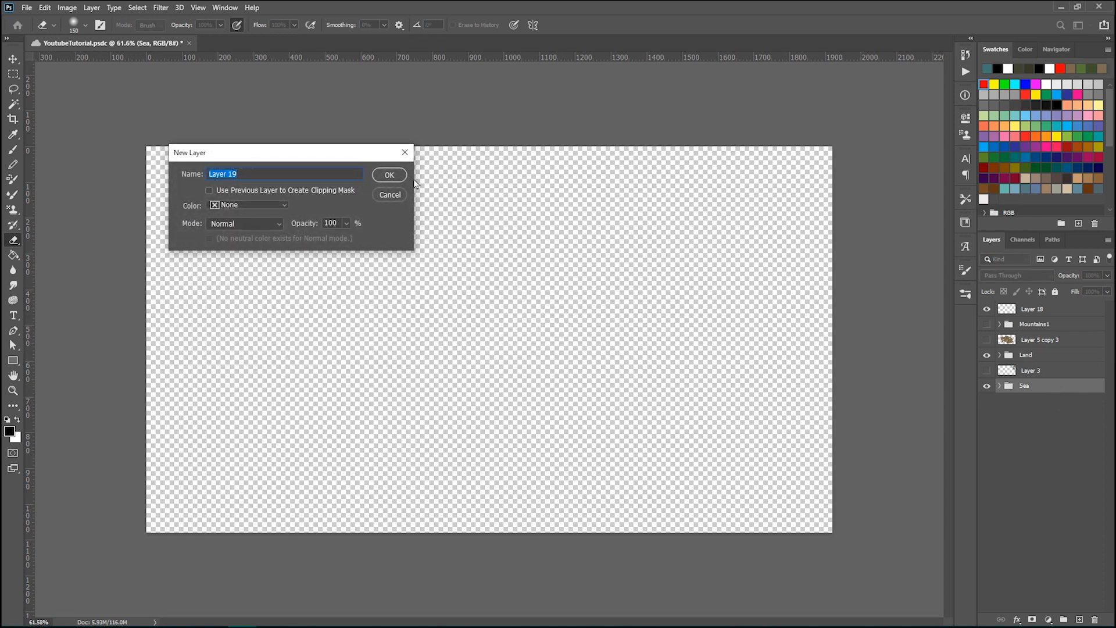
key("Return")
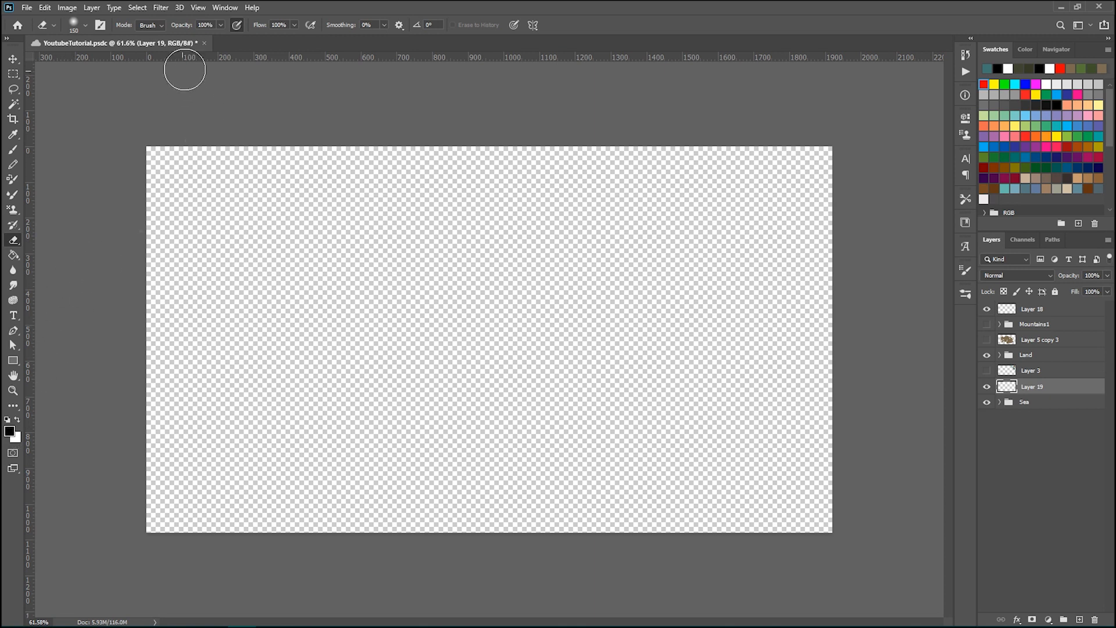
left_click(160, 8)
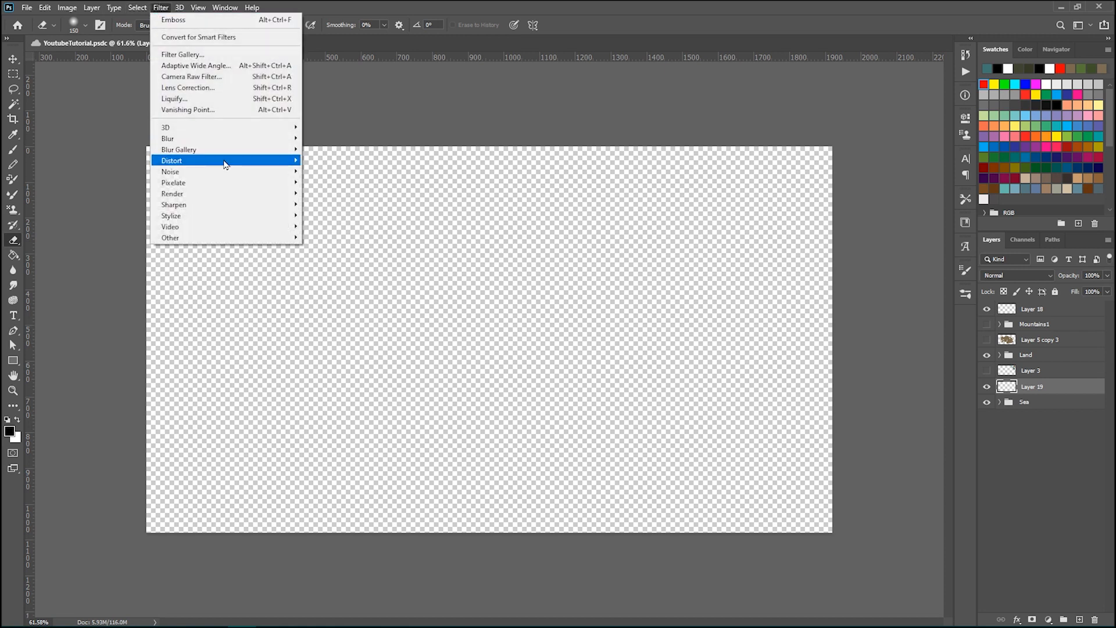
mouse_move(225, 192)
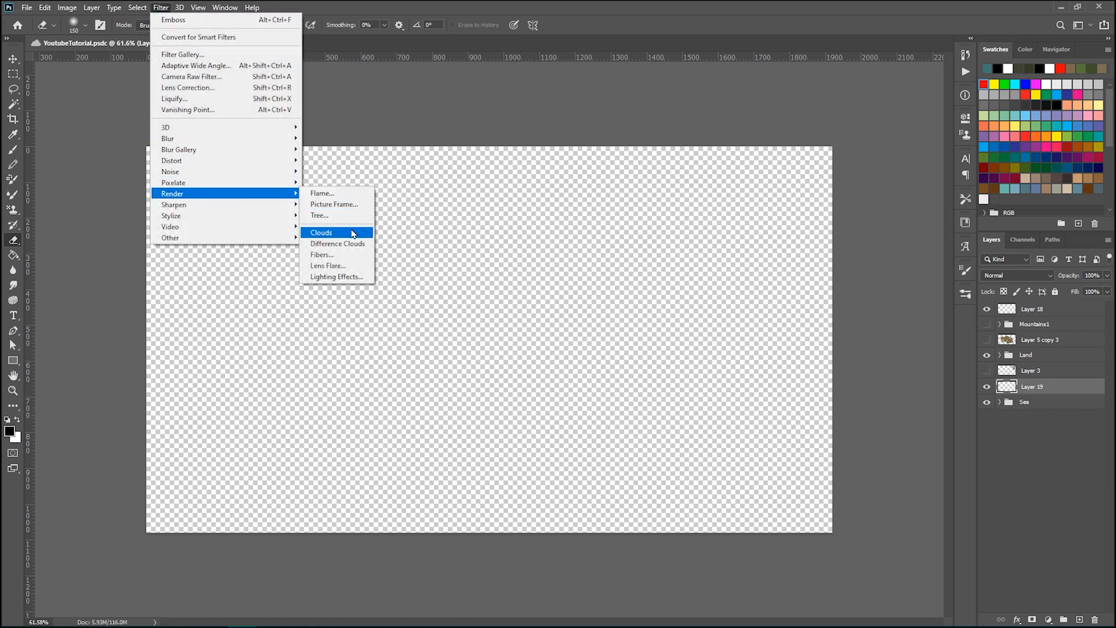
left_click(356, 234)
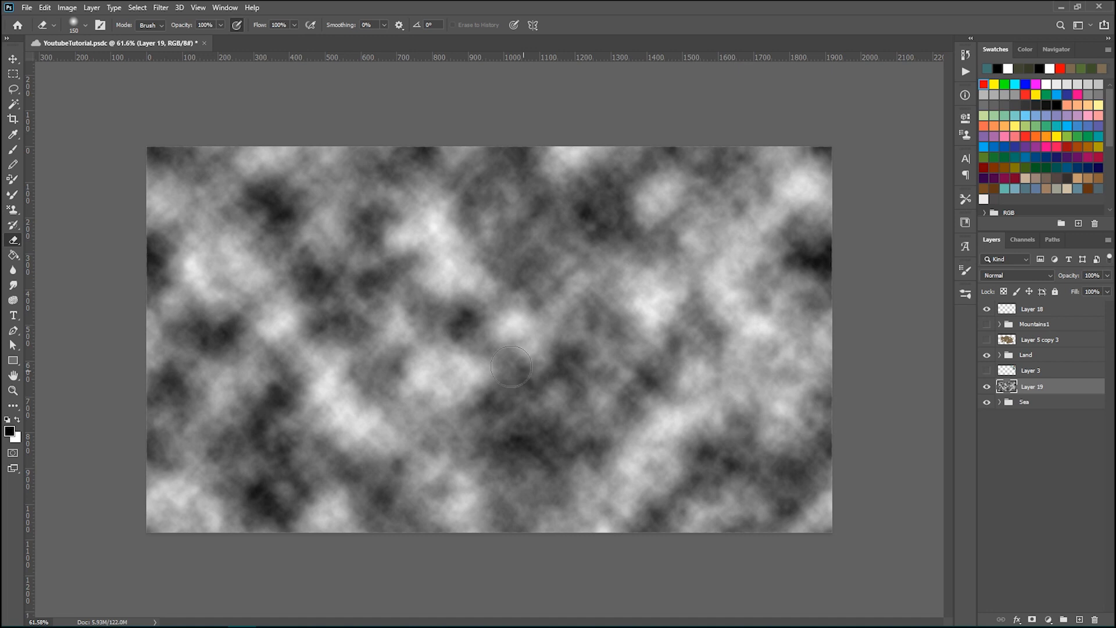
left_click(161, 7)
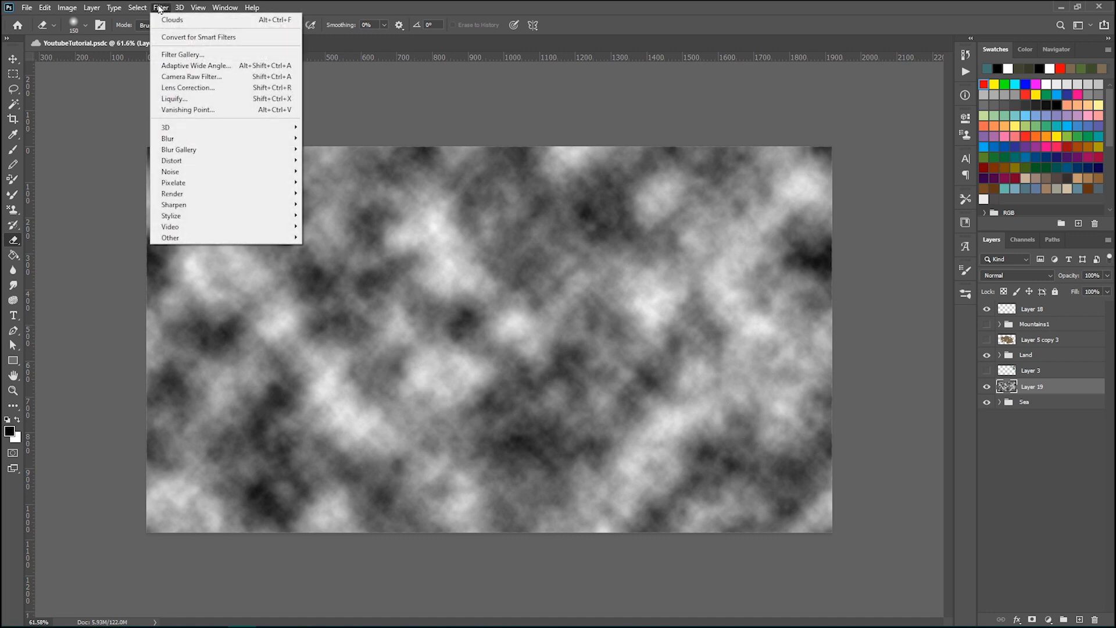
mouse_move(173, 192)
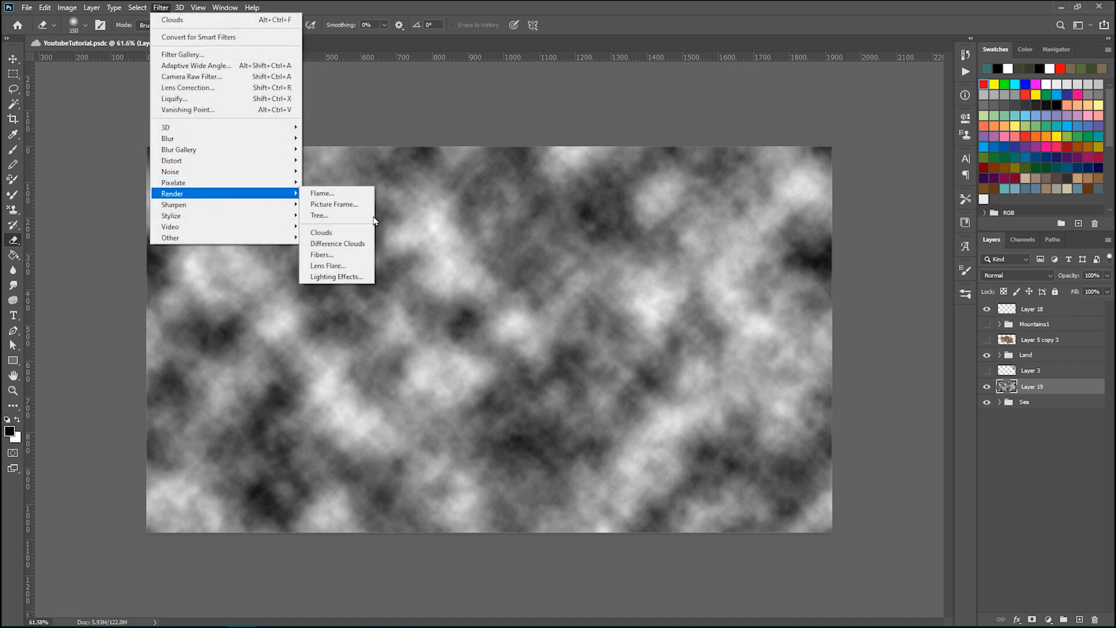
left_click(346, 244)
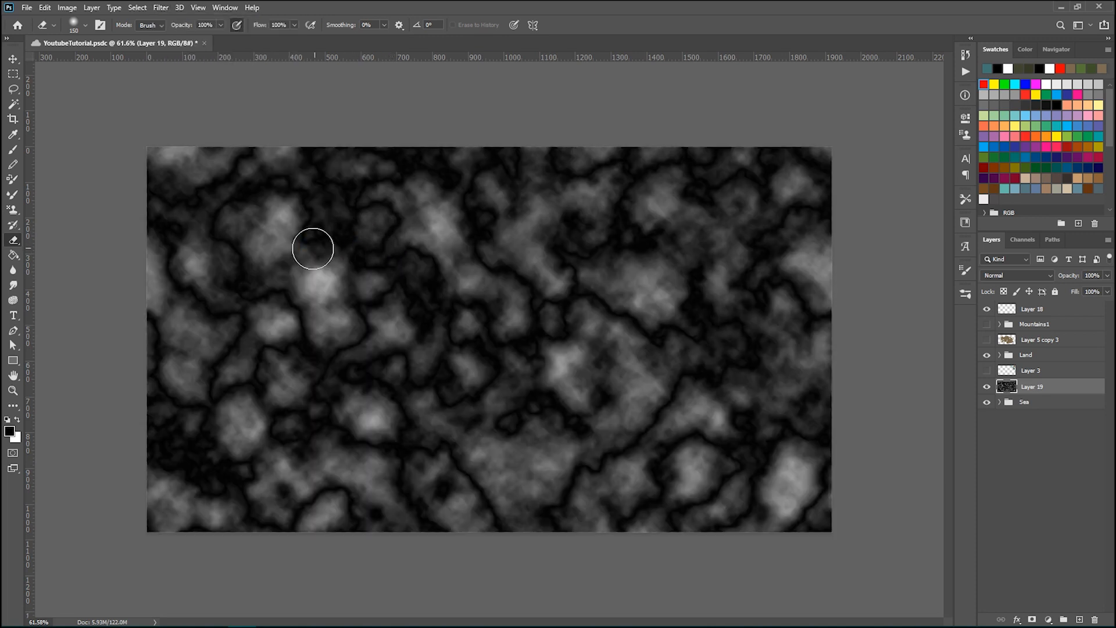
scroll(407, 374, "up", 1)
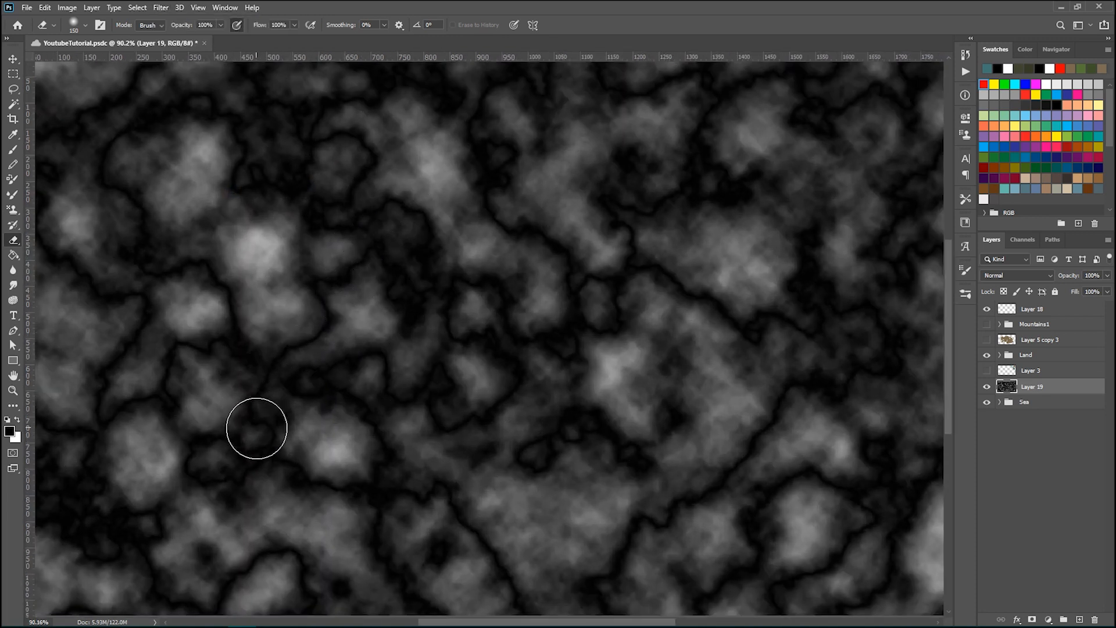
scroll(426, 315, "down", 1)
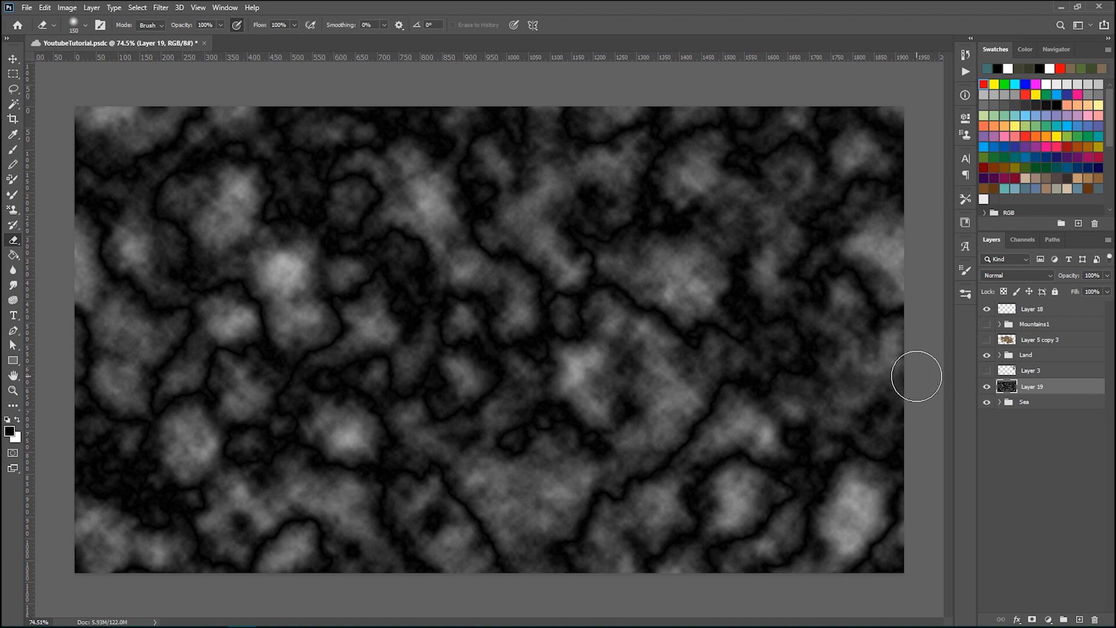
Step: Invert the cloud texture into bright veins and start the Emboss filter
key("ctrl+i")
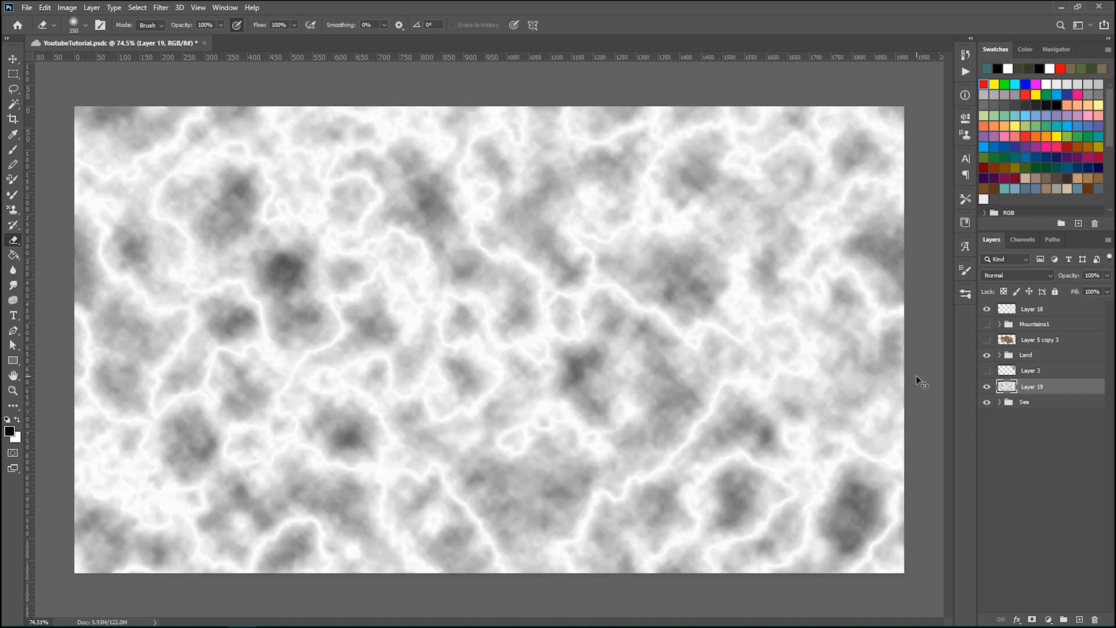
scroll(393, 330, "up", 2)
scroll(293, 347, "up", 2)
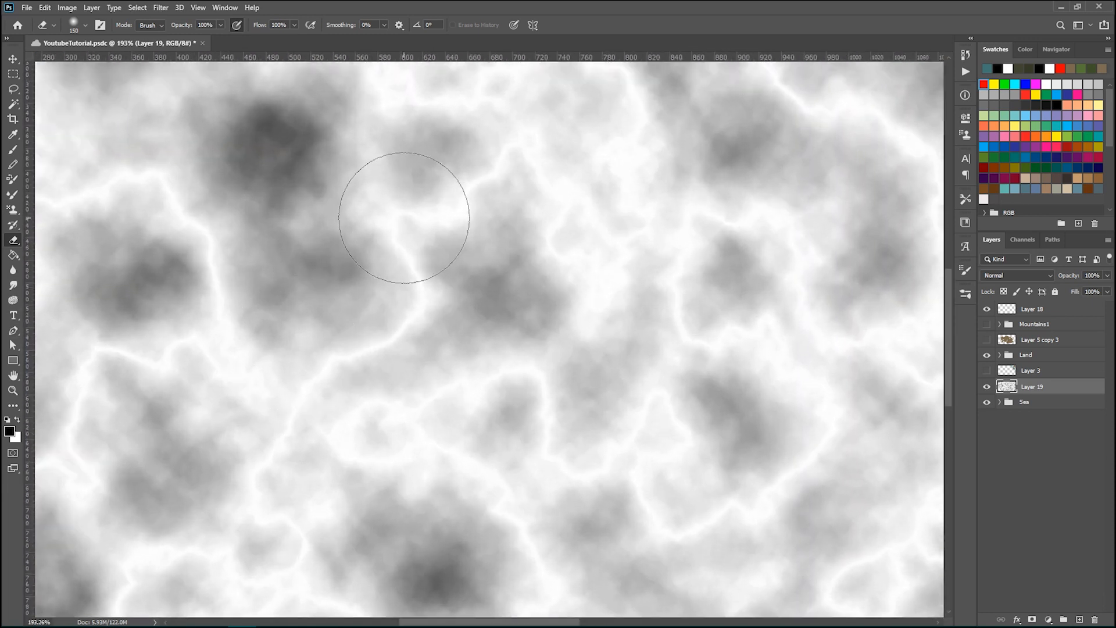
scroll(358, 384, "up", 2)
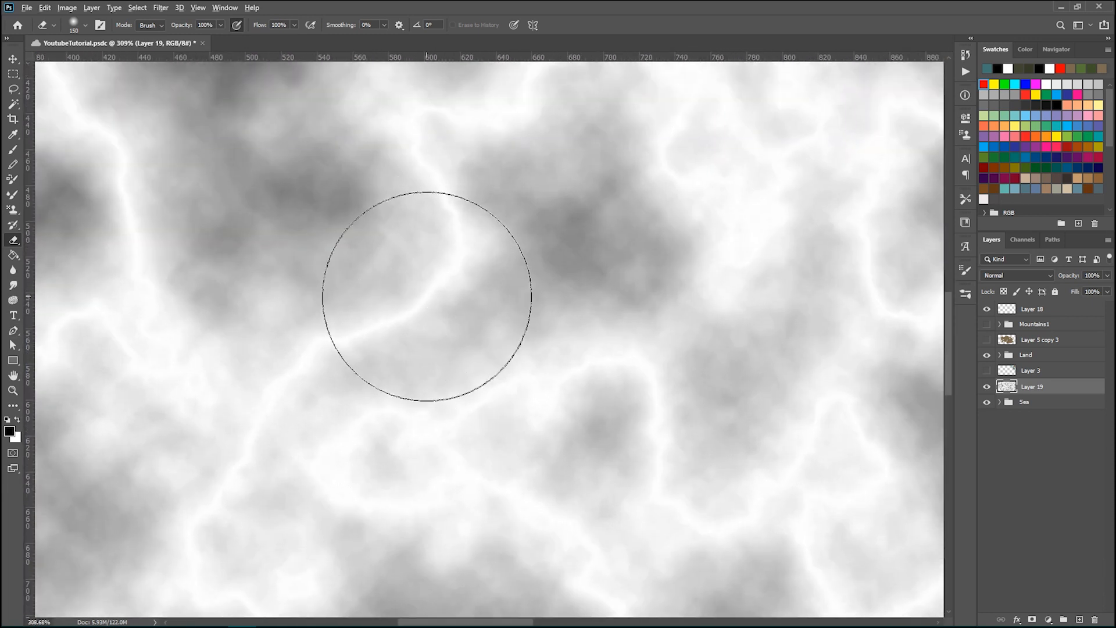
scroll(428, 296, "down", 3)
scroll(432, 302, "down", 2)
scroll(433, 305, "down", 1)
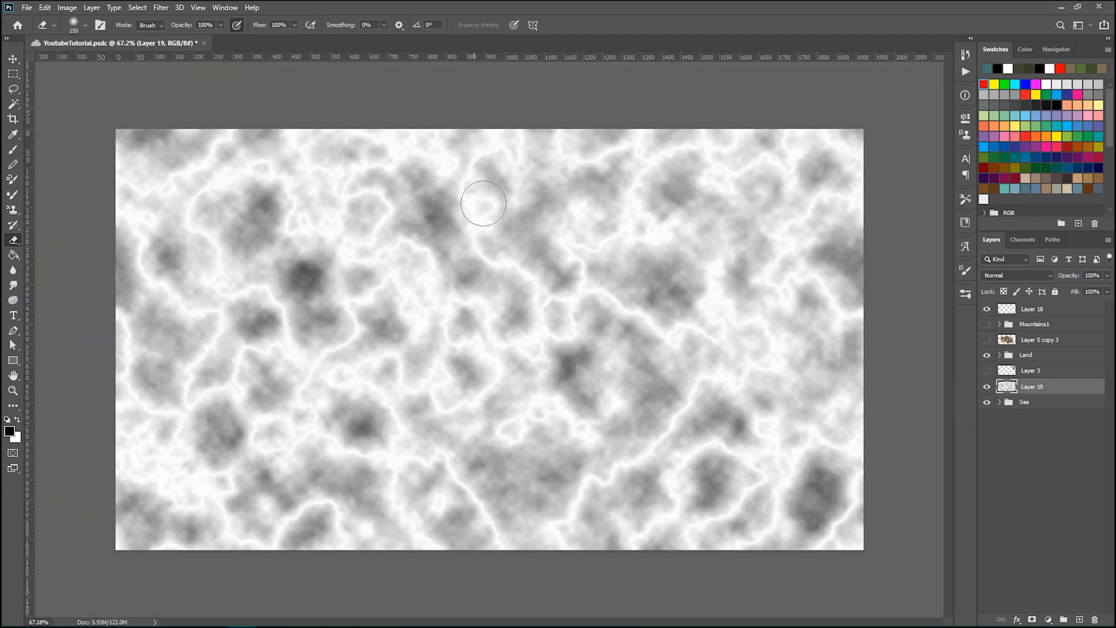
left_click(161, 8)
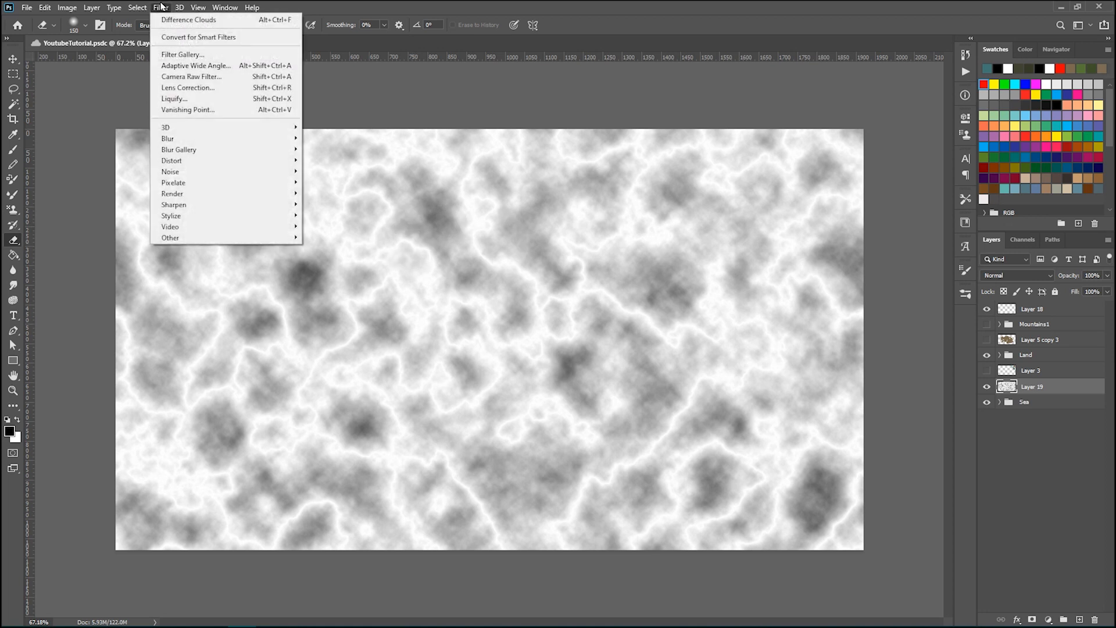
mouse_move(226, 215)
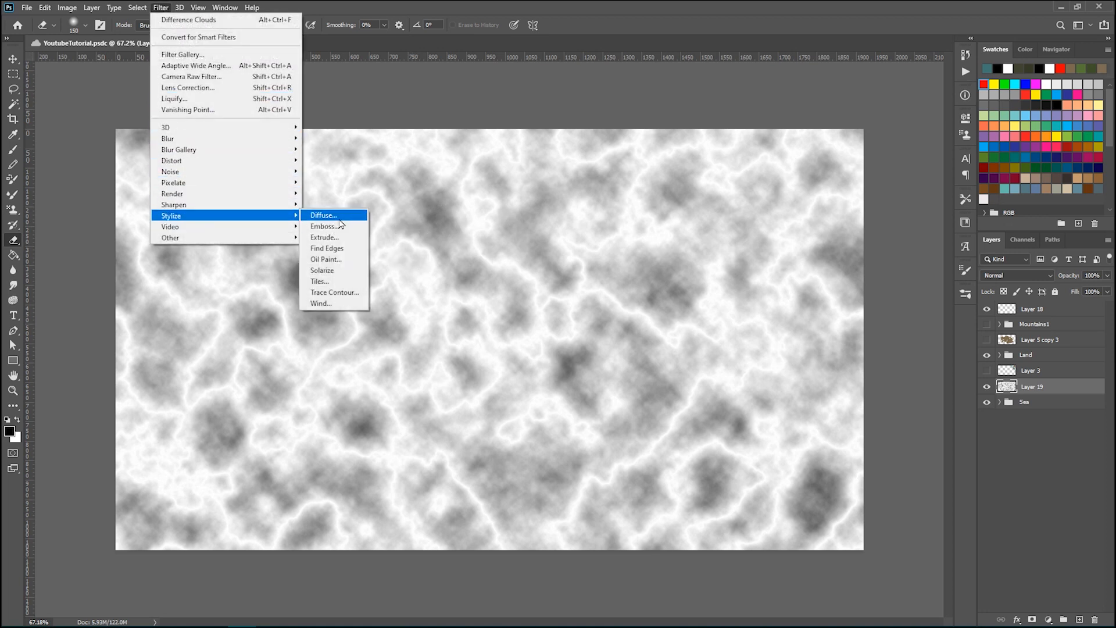
left_click(324, 226)
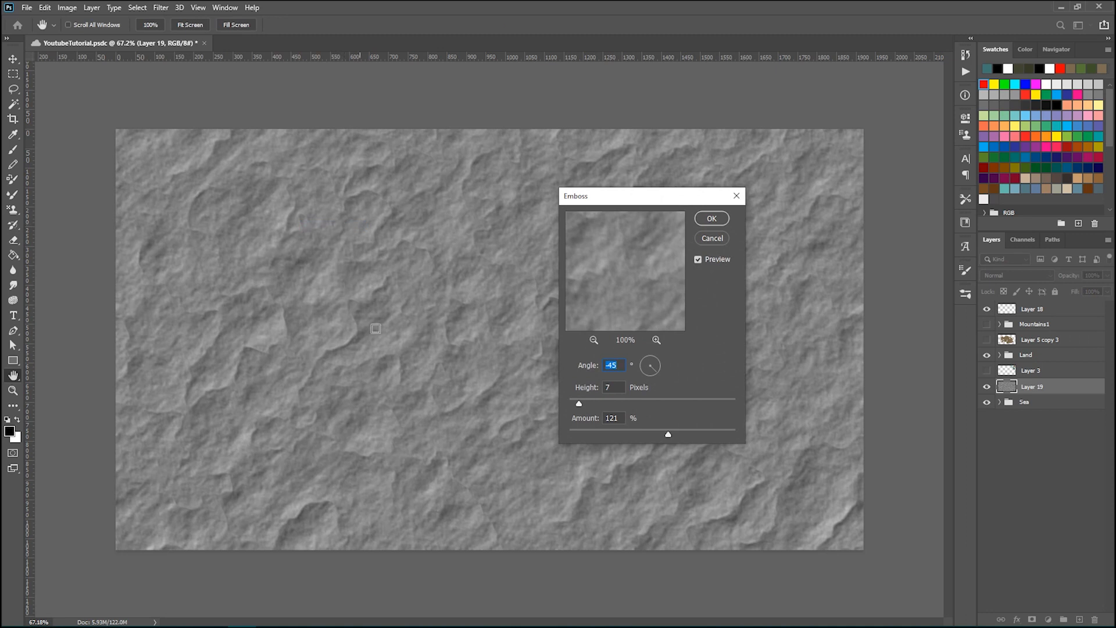
Step: Emboss the cloud layer at angle -45, height 5, amount 100% into a grey rock texture
left_click_drag(619, 197, 658, 177)
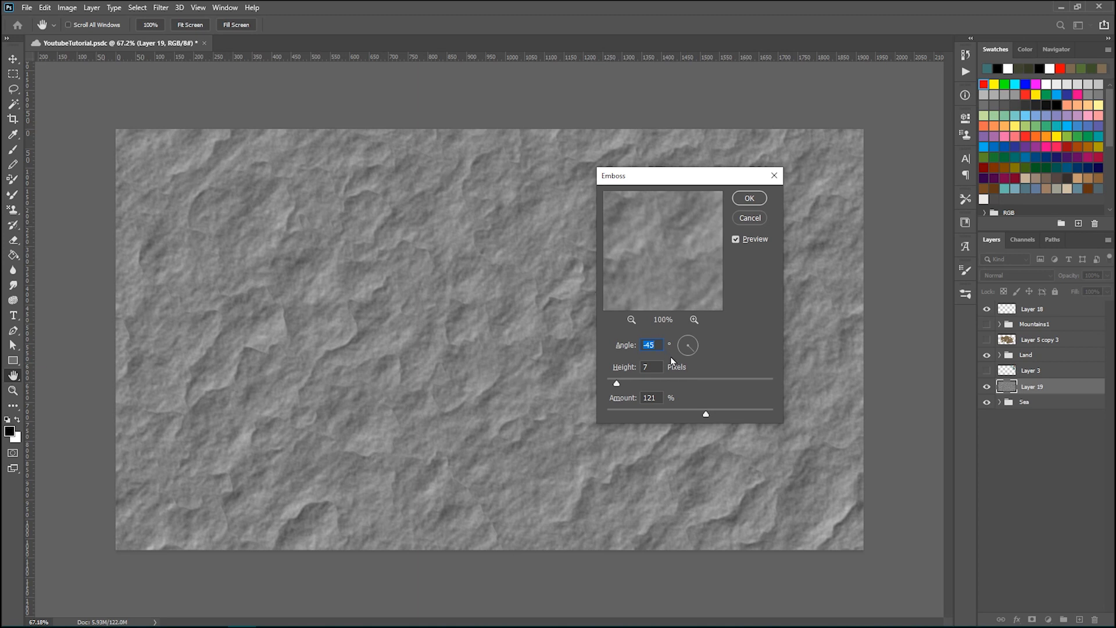
mouse_move(706, 416)
left_mouse_down()
mouse_move(680, 417)
mouse_move(720, 415)
left_mouse_up()
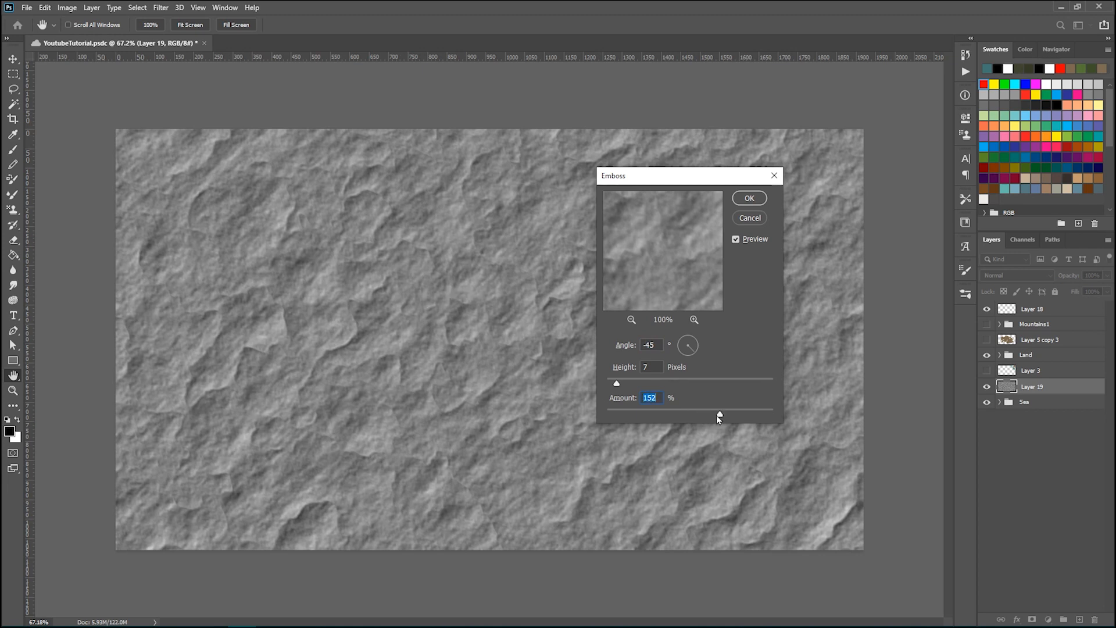
left_click_drag(720, 416, 711, 416)
mouse_move(615, 384)
left_mouse_down()
mouse_move(651, 385)
mouse_move(615, 384)
left_mouse_up()
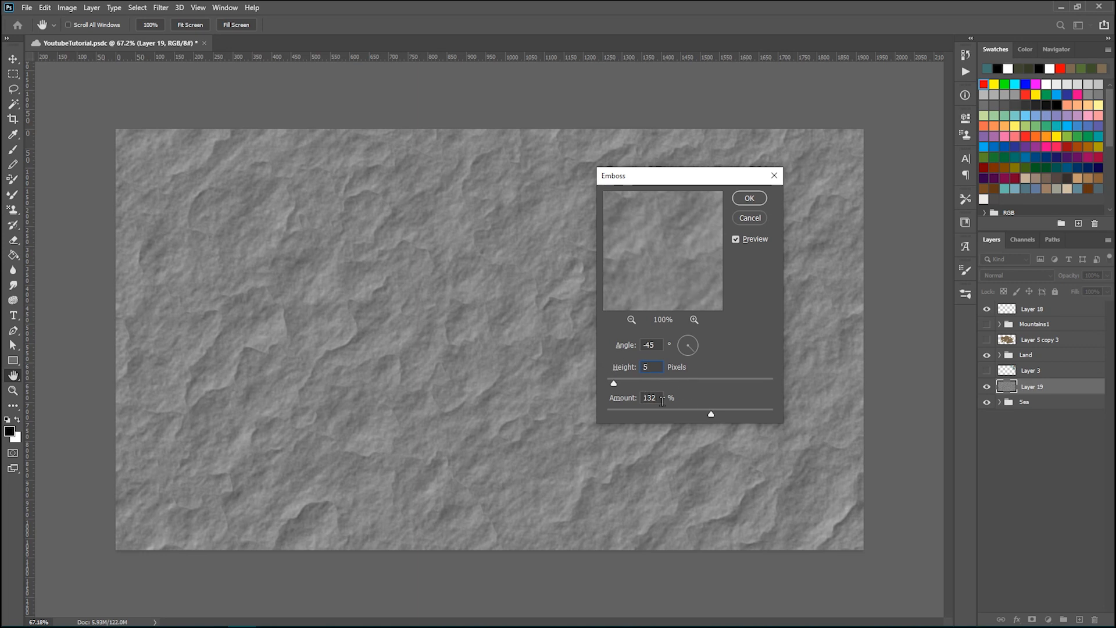
type("100")
left_click(748, 199)
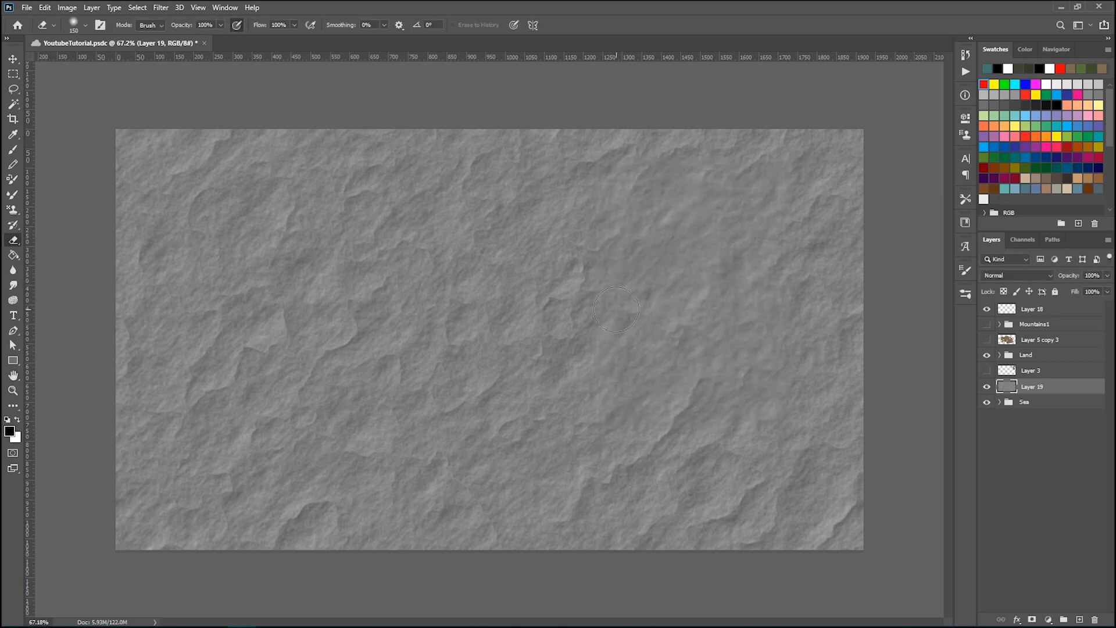
Step: Show Layer 2's brown land, duplicate Layer 19 into the Land group and hide the original
left_click(13, 61)
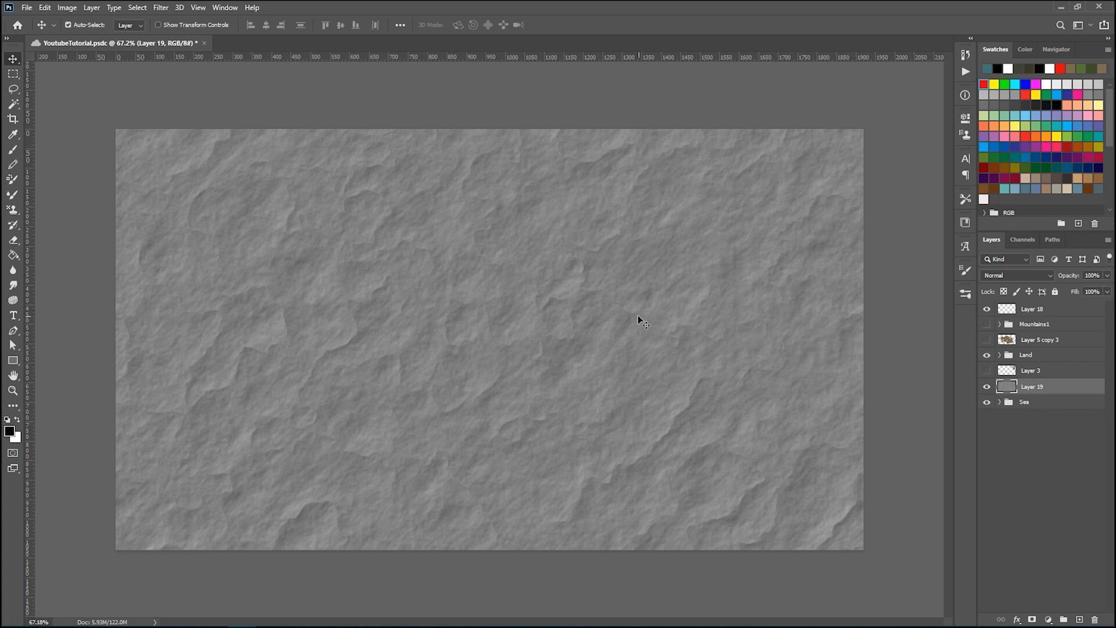
left_click(1000, 355)
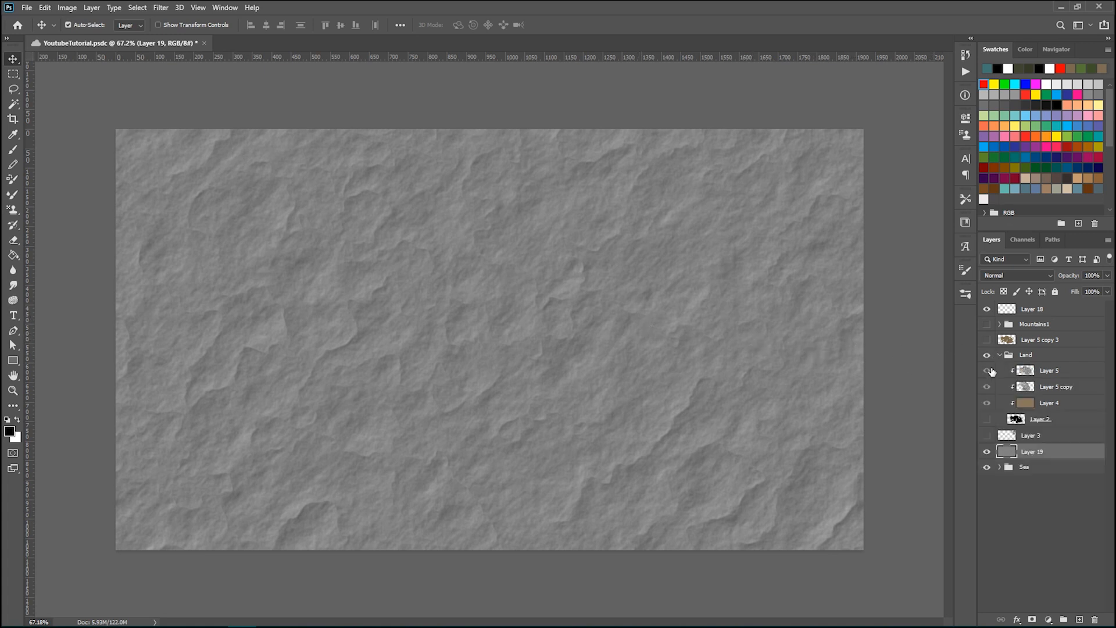
left_click(987, 421)
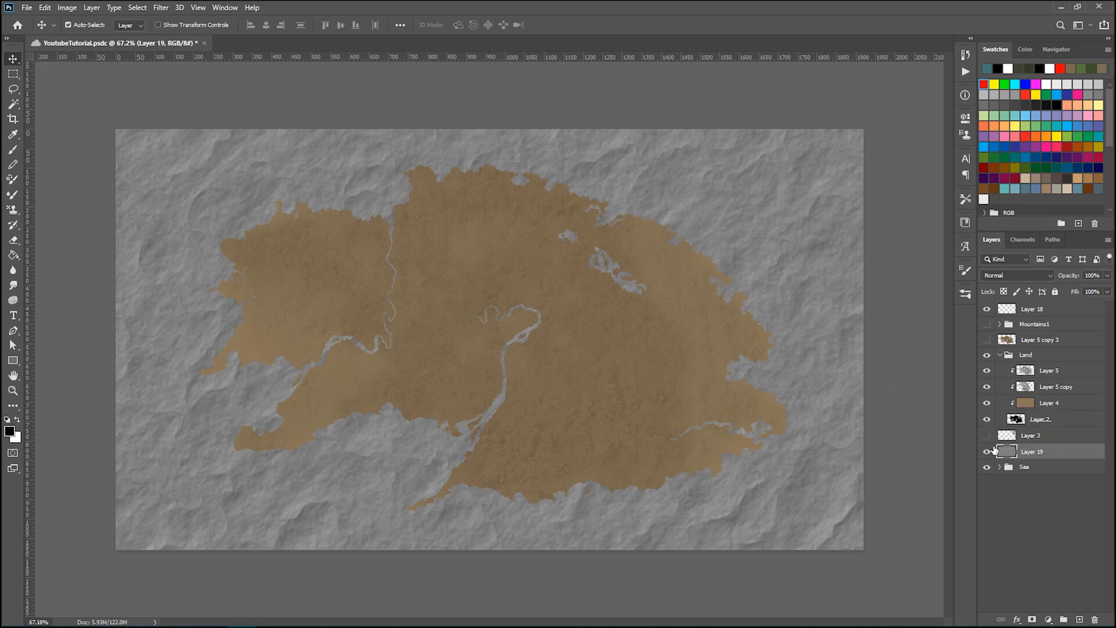
key("ctrl+j")
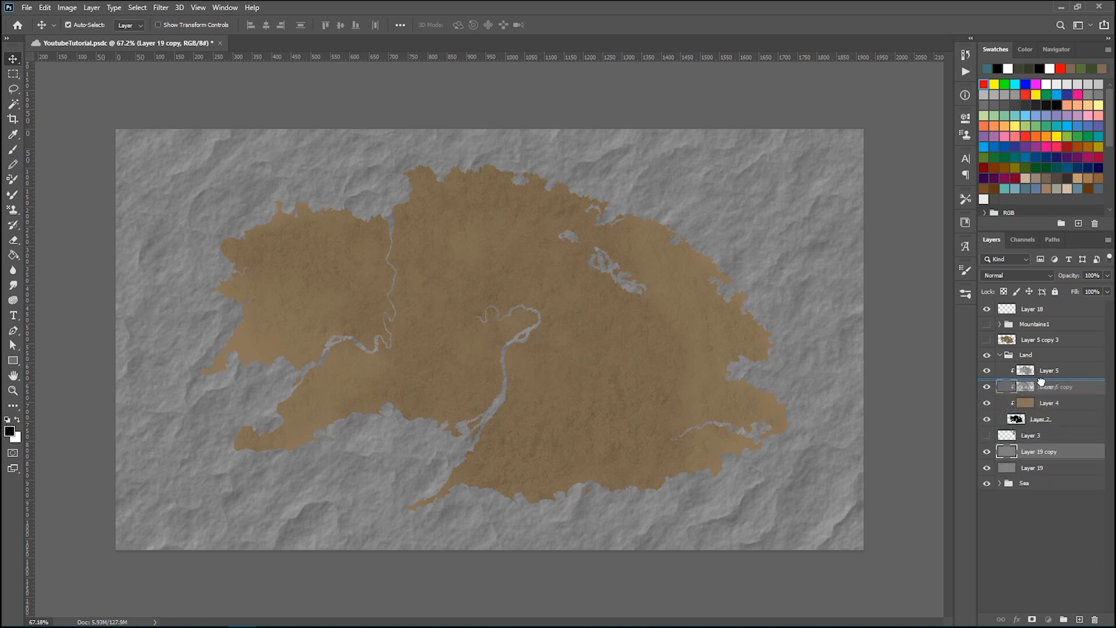
left_click_drag(1050, 451, 1030, 381)
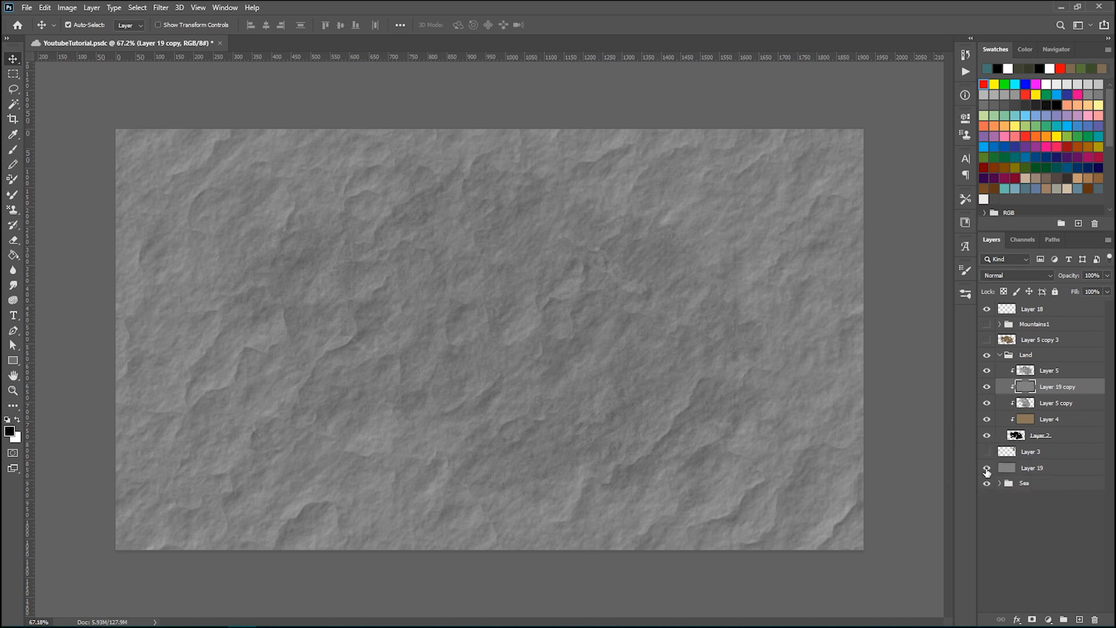
left_click(986, 470)
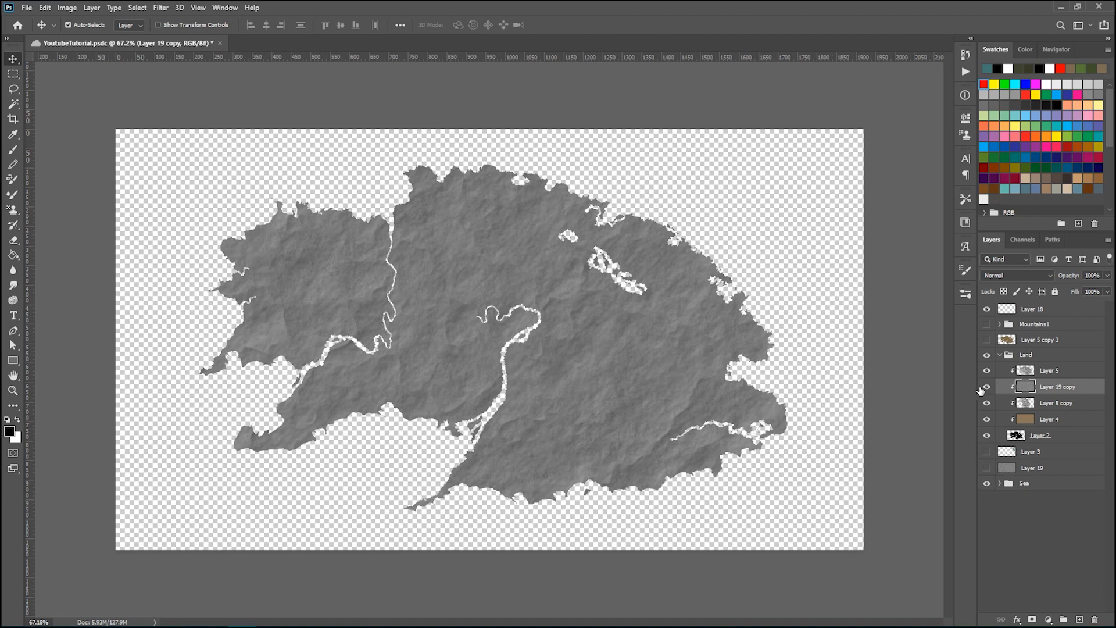
Step: Load the land shape's outline from Layer 2 as a selection
left_click(1017, 435, "ctrl")
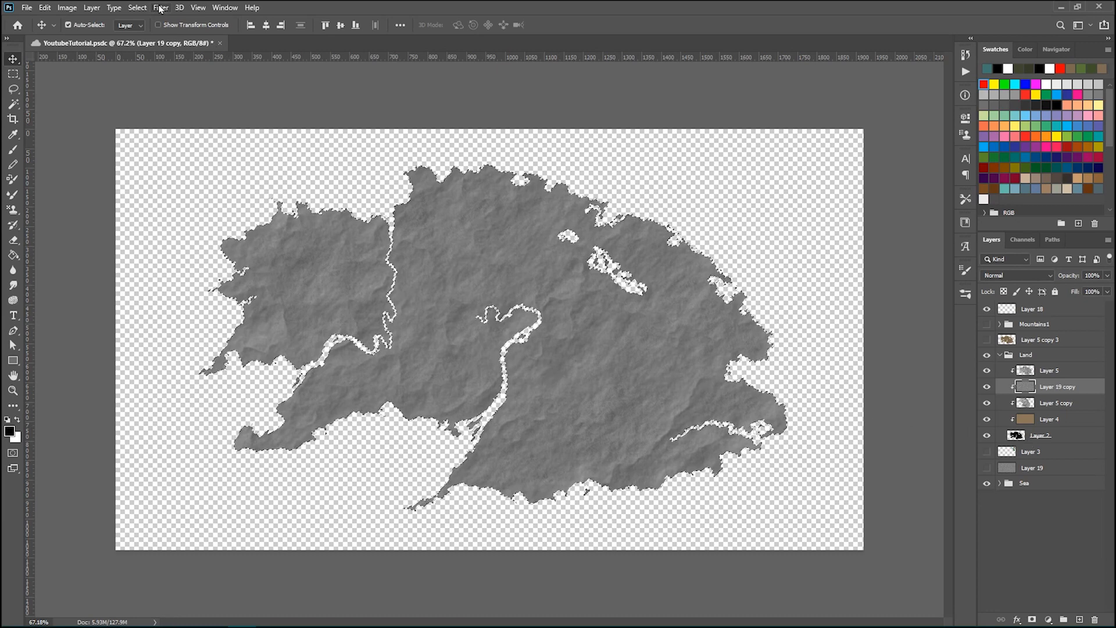
Step: Contract the land selection inward by 50 pixels and save the document
left_click(138, 8)
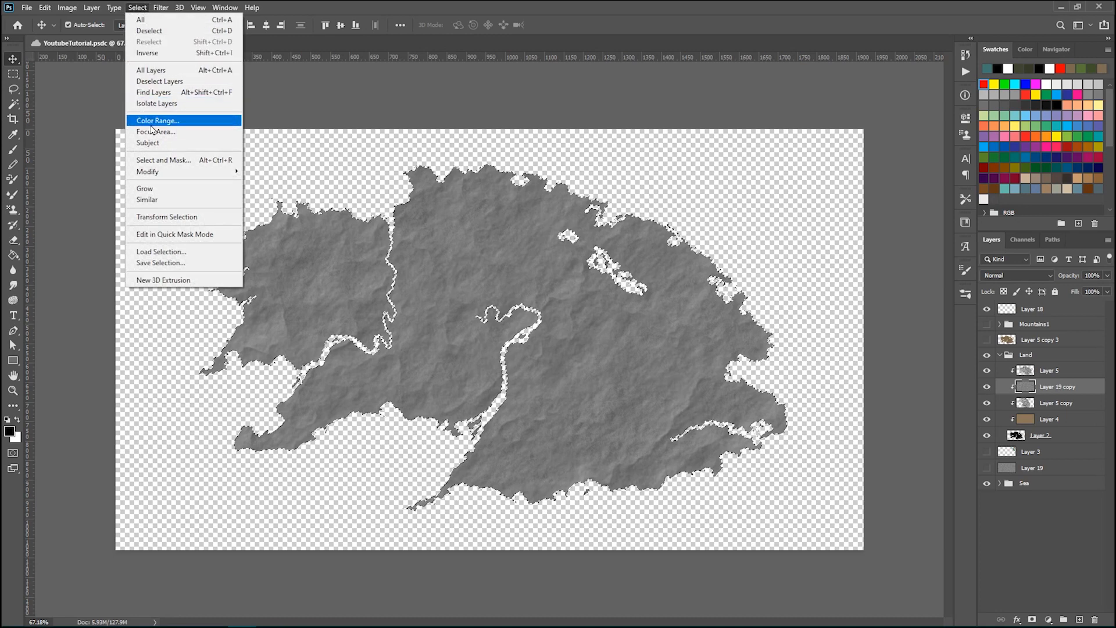
mouse_move(183, 172)
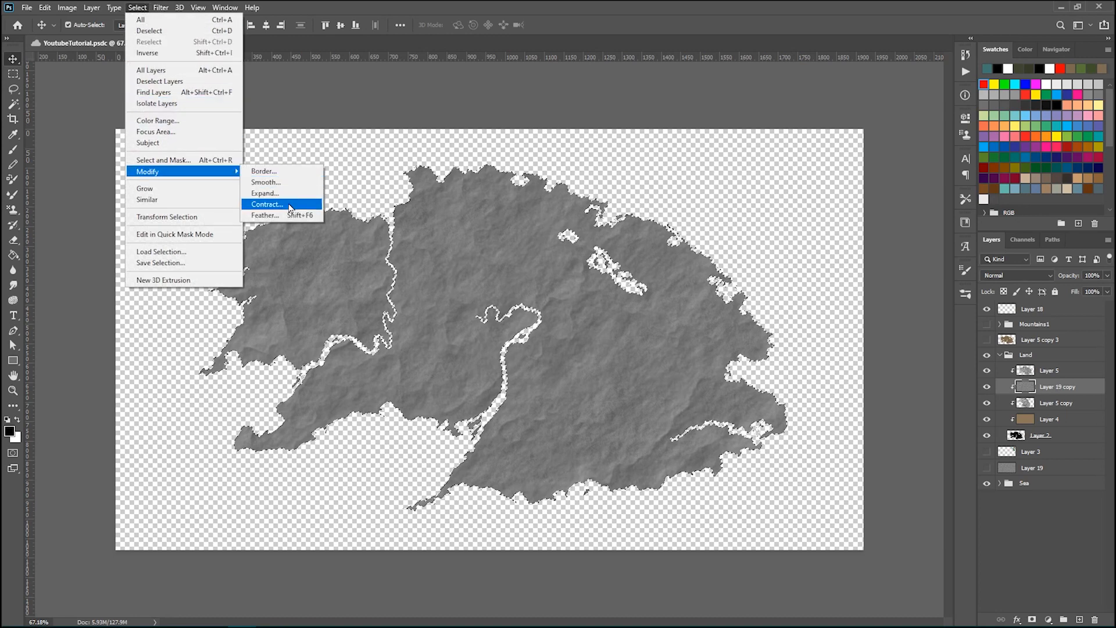
left_click(289, 206)
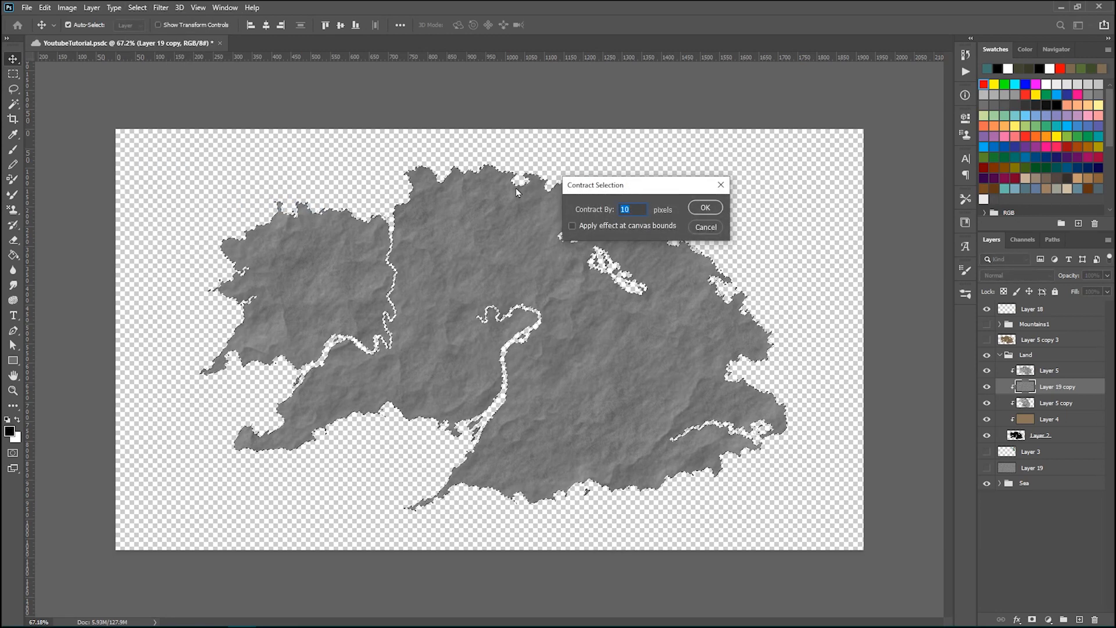
type("1")
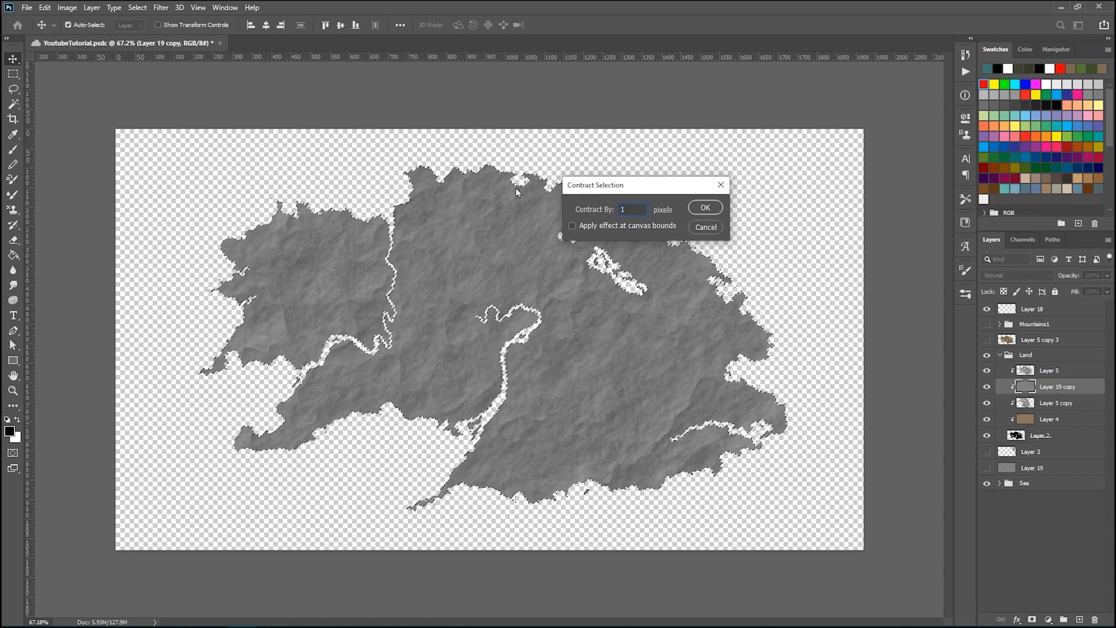
key("BackSpace")
type("50")
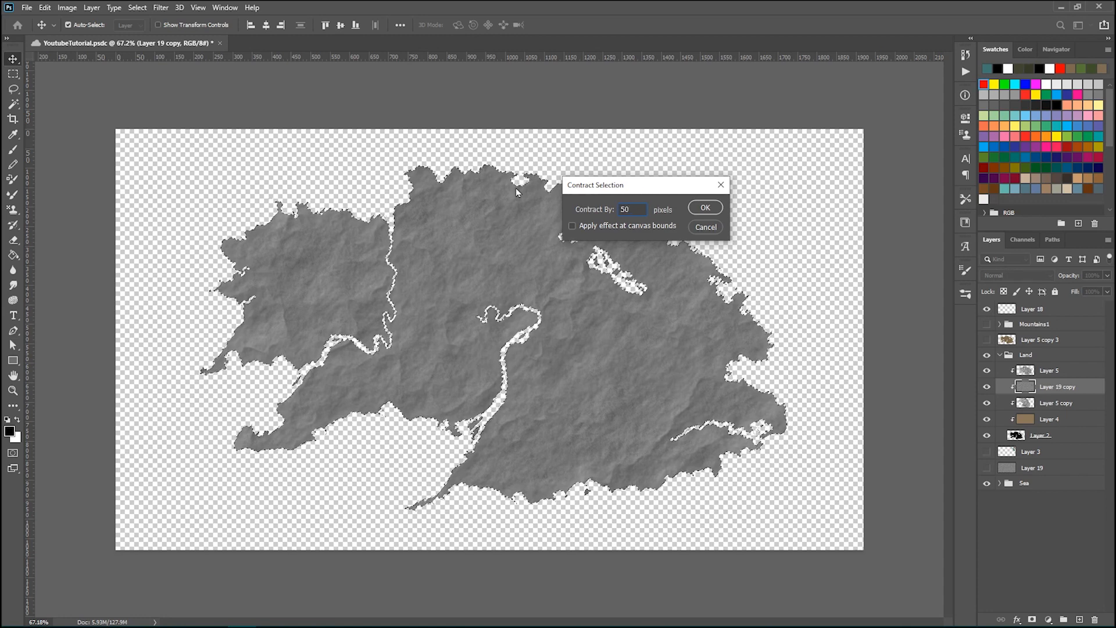
left_click(705, 208)
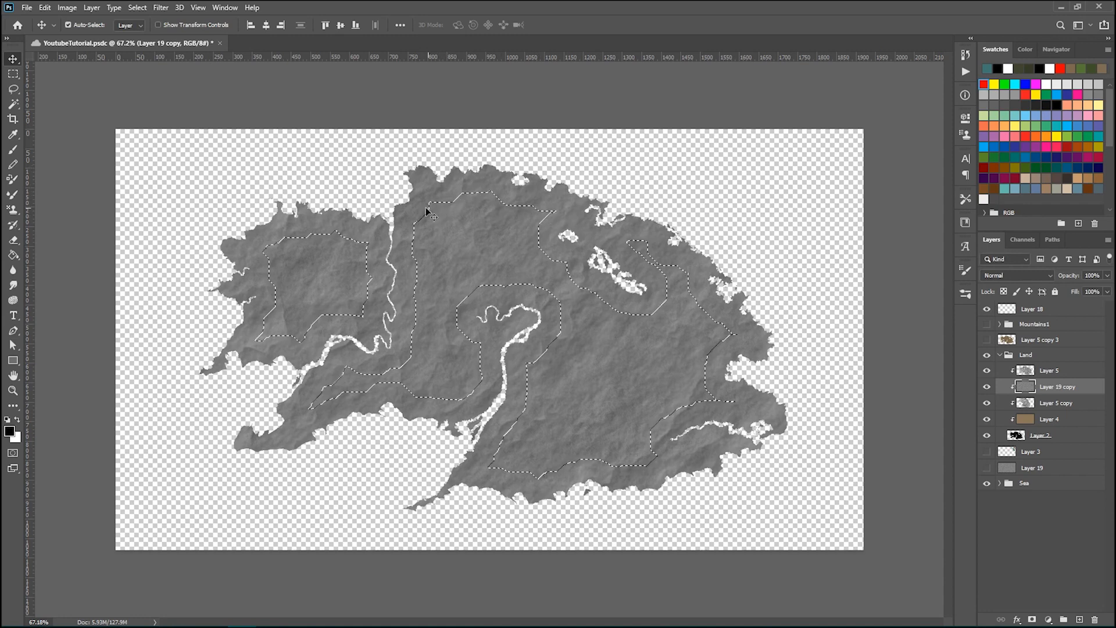
key("ctrl+s")
Step: Smooth the selection, feather it by 20 pixels and create a new layer from it
left_click(137, 8)
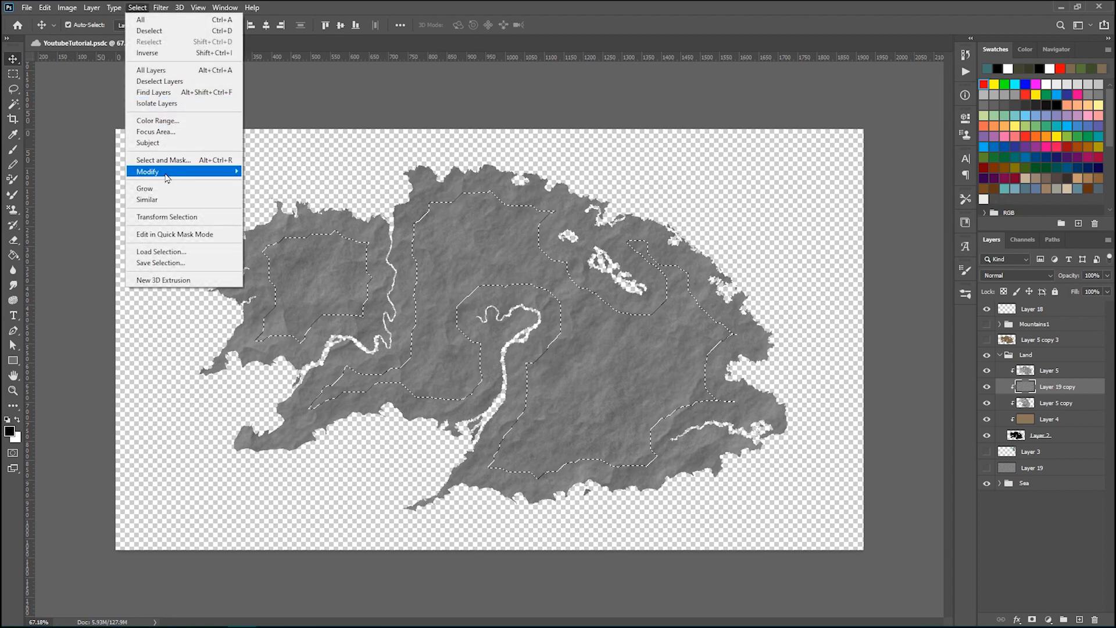
mouse_move(149, 171)
left_click(279, 180)
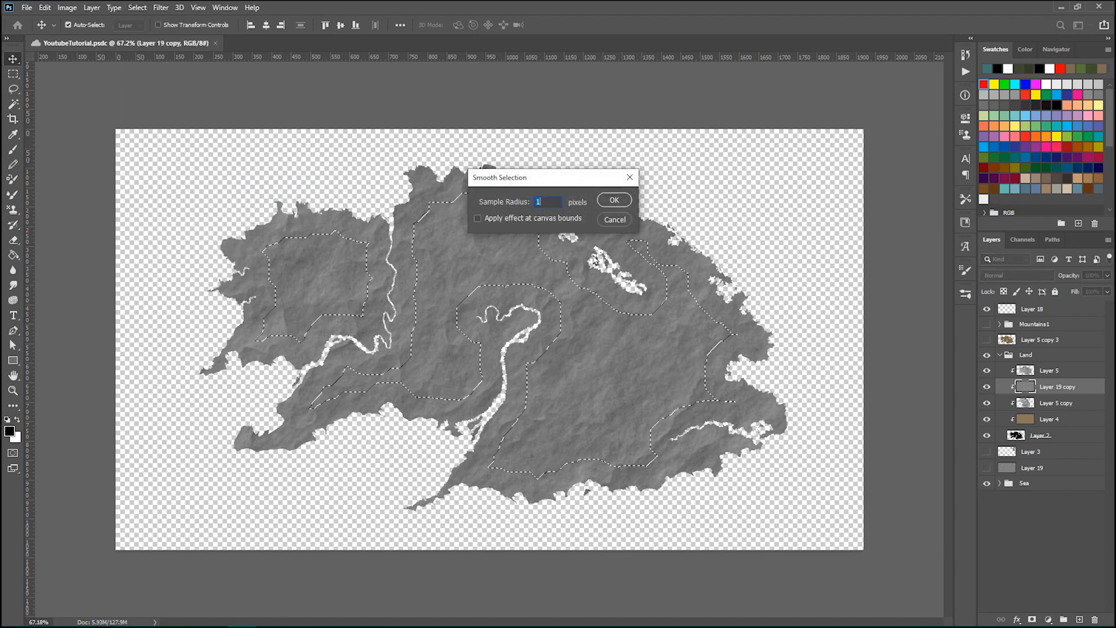
type("50")
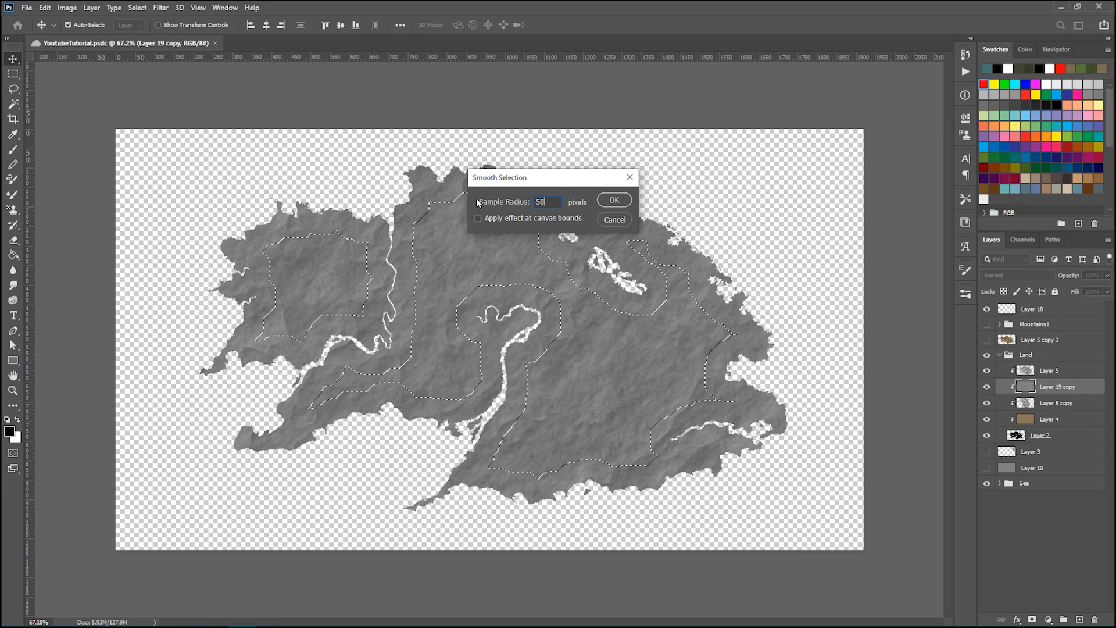
key("Return")
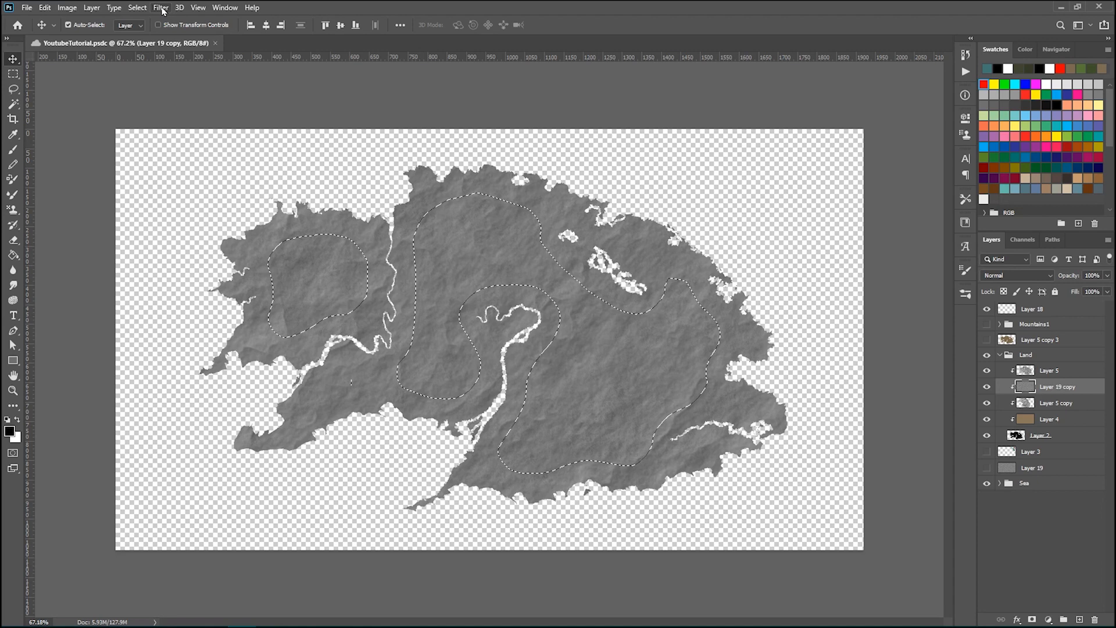
left_click(138, 8)
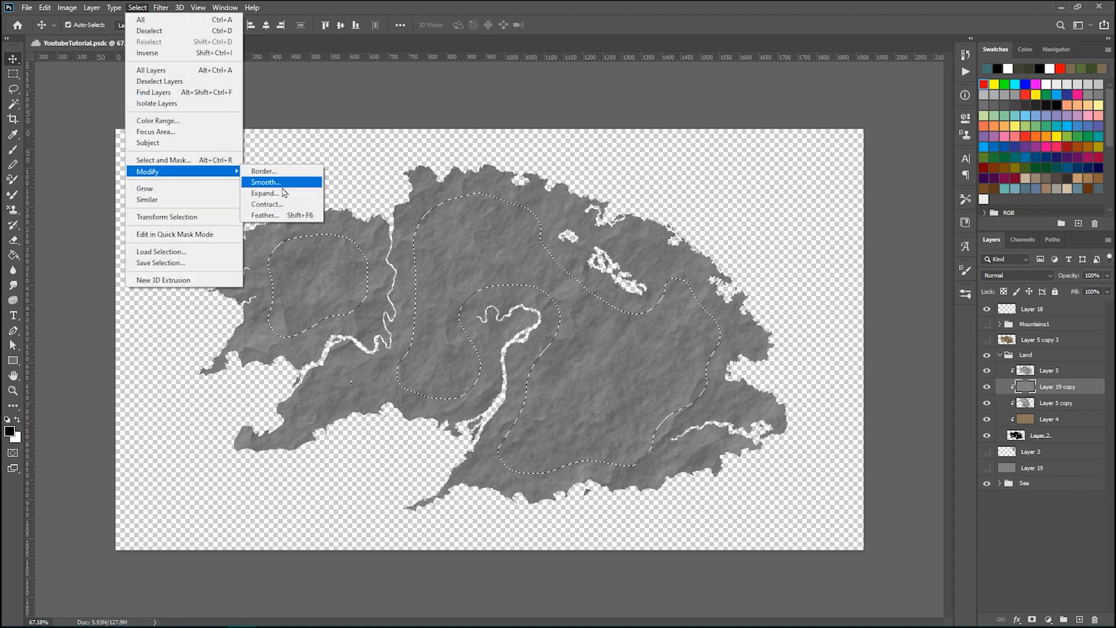
left_click(266, 215)
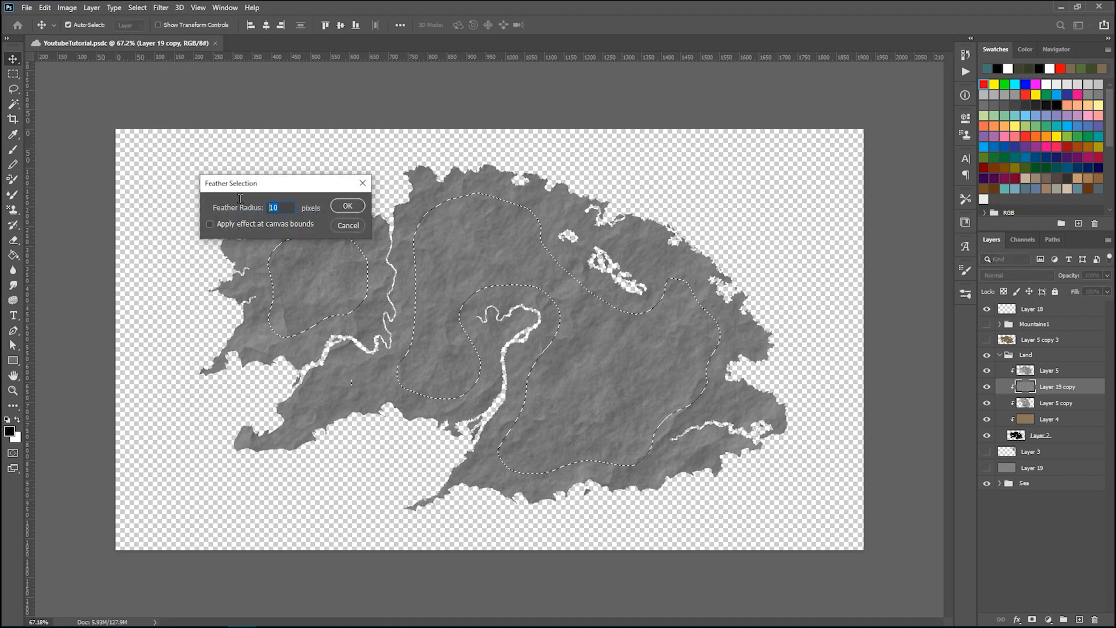
type("20")
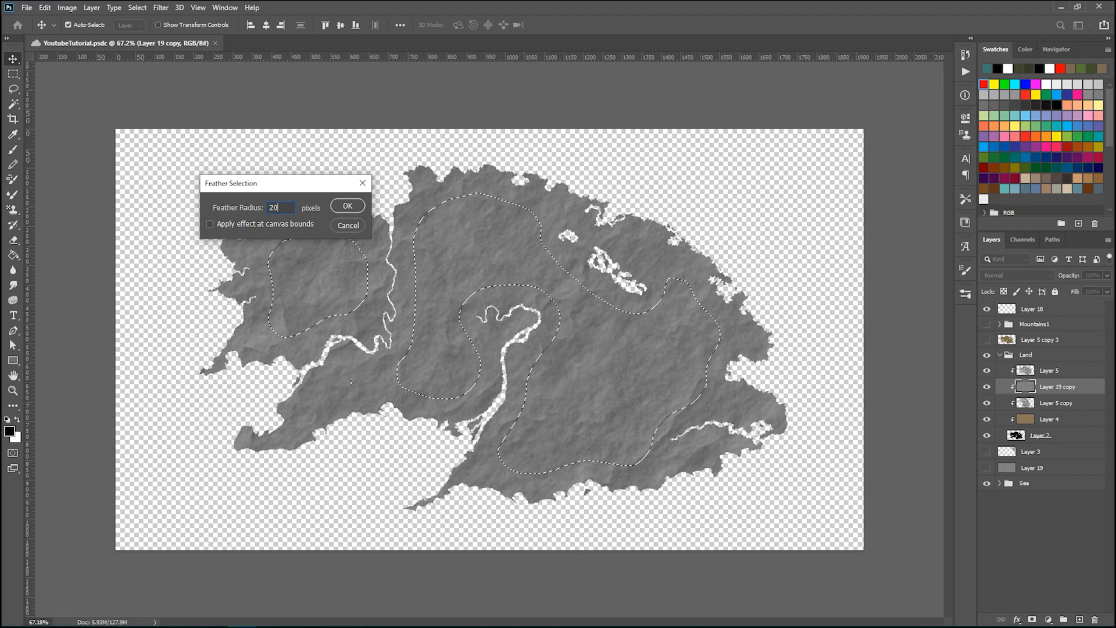
key("Return")
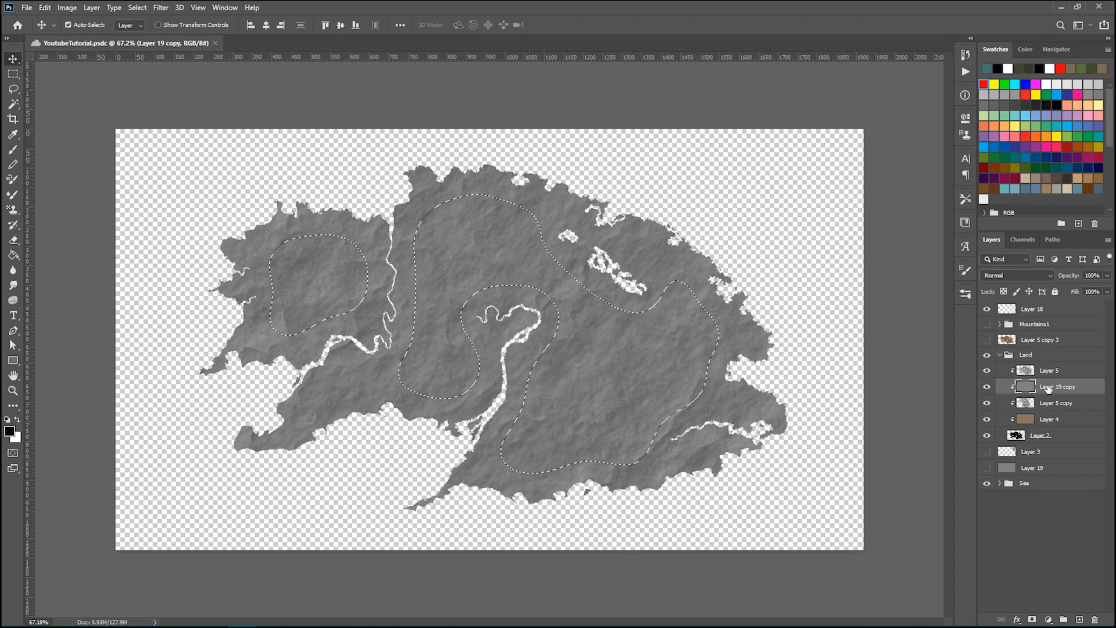
key("ctrl+j")
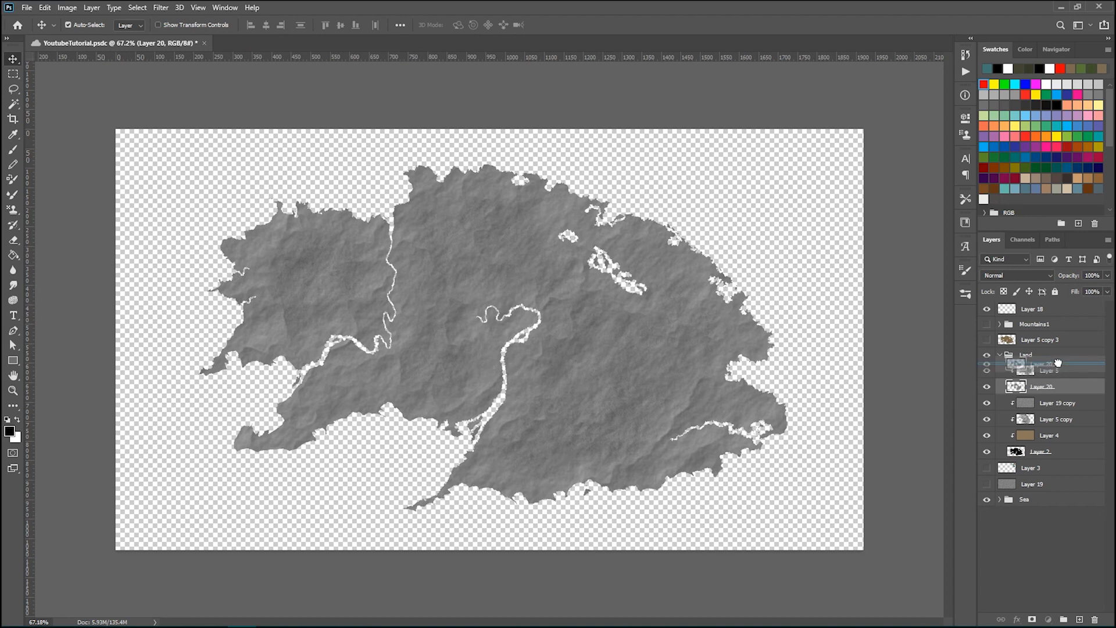
Step: Reposition the grey shading Layer 20 to sit just above the brown base layer
mouse_move(1061, 389)
left_mouse_down()
mouse_move(1060, 364)
mouse_move(1051, 407)
left_mouse_up()
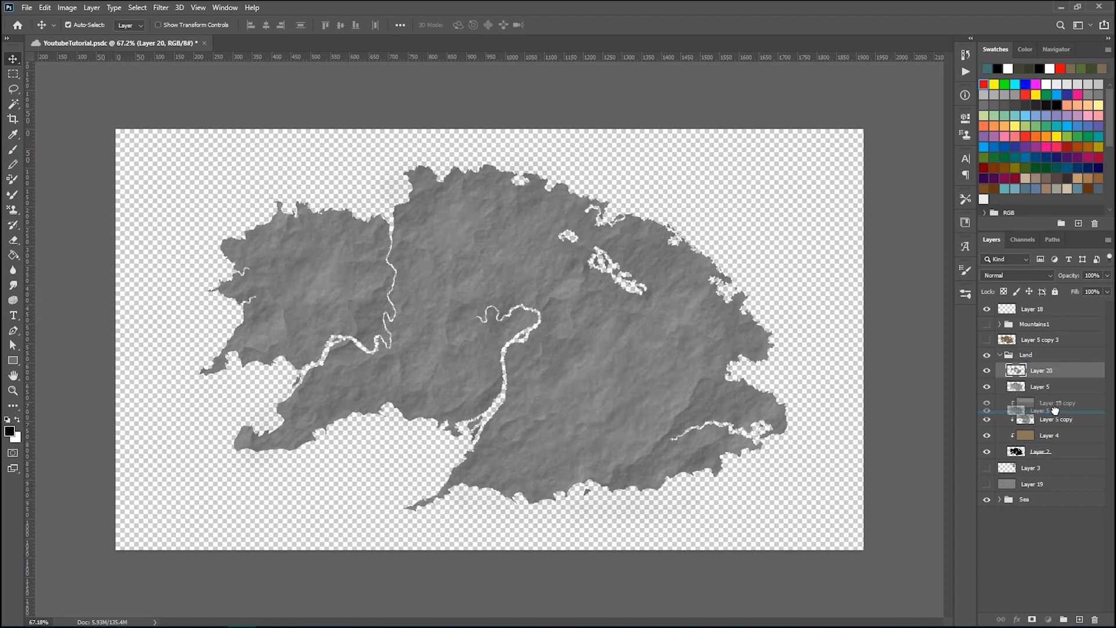
left_click(1058, 372)
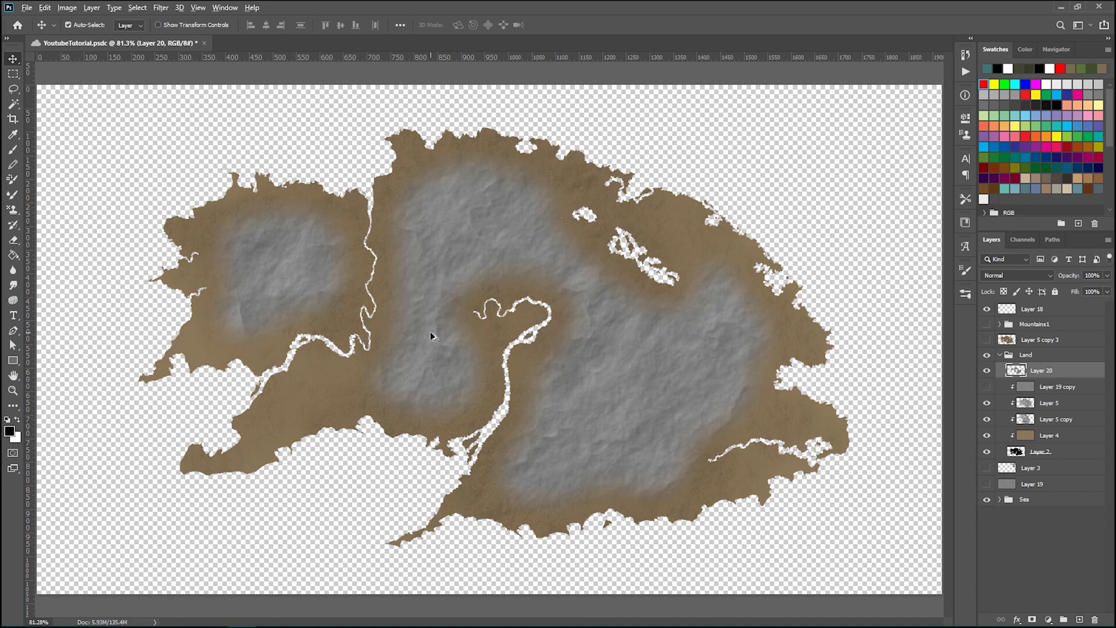
scroll(431, 336, "up", 2)
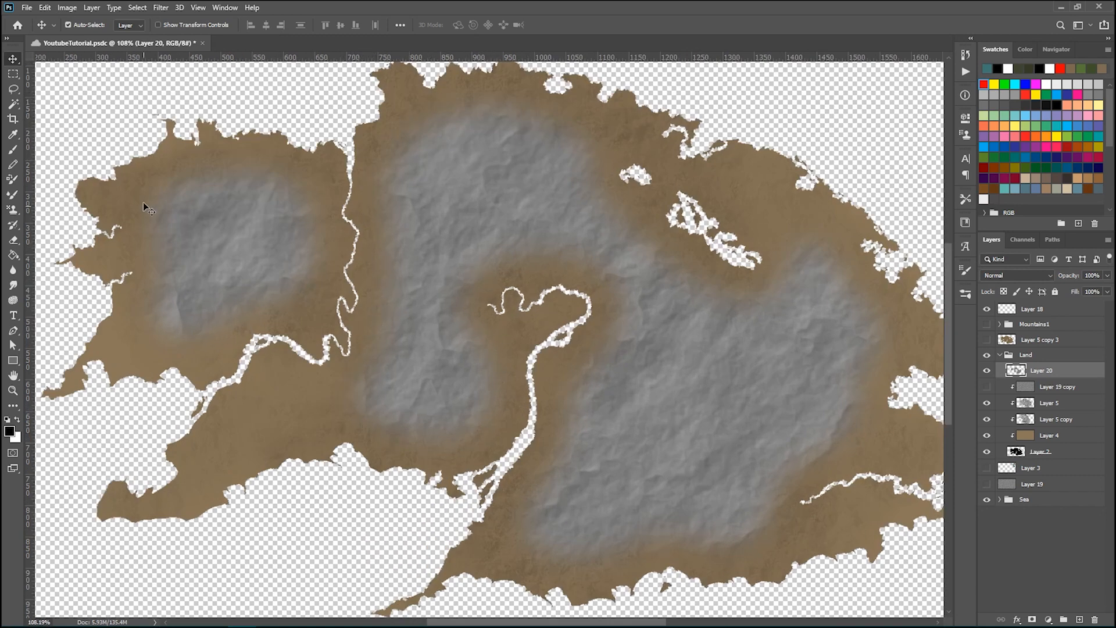
scroll(594, 352, "down", 2)
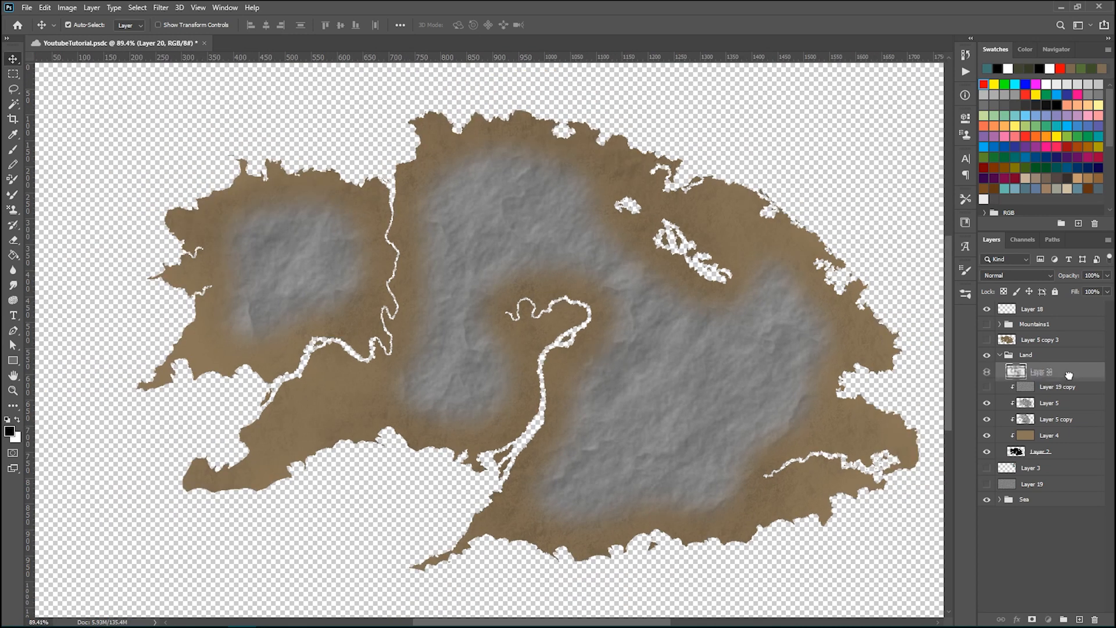
left_click_drag(1069, 376, 1047, 420)
left_click(1016, 275)
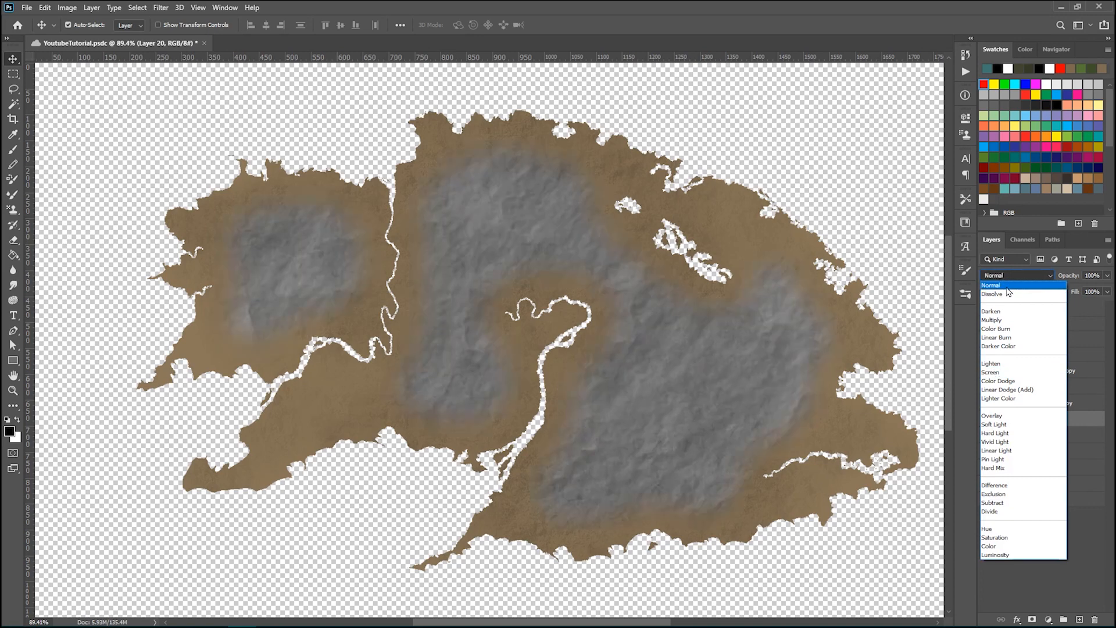
left_click(1004, 285)
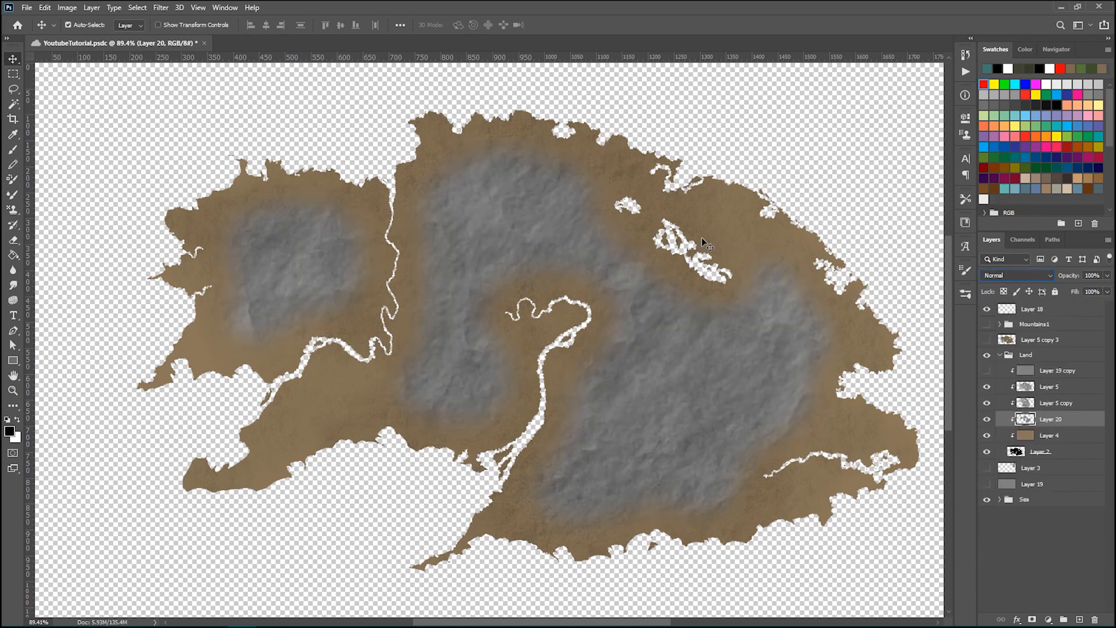
left_click(1032, 276)
Step: Apply Levels to Layer 20 with black input 76 and white input 165 for sharper contrast
key("ctrl+l")
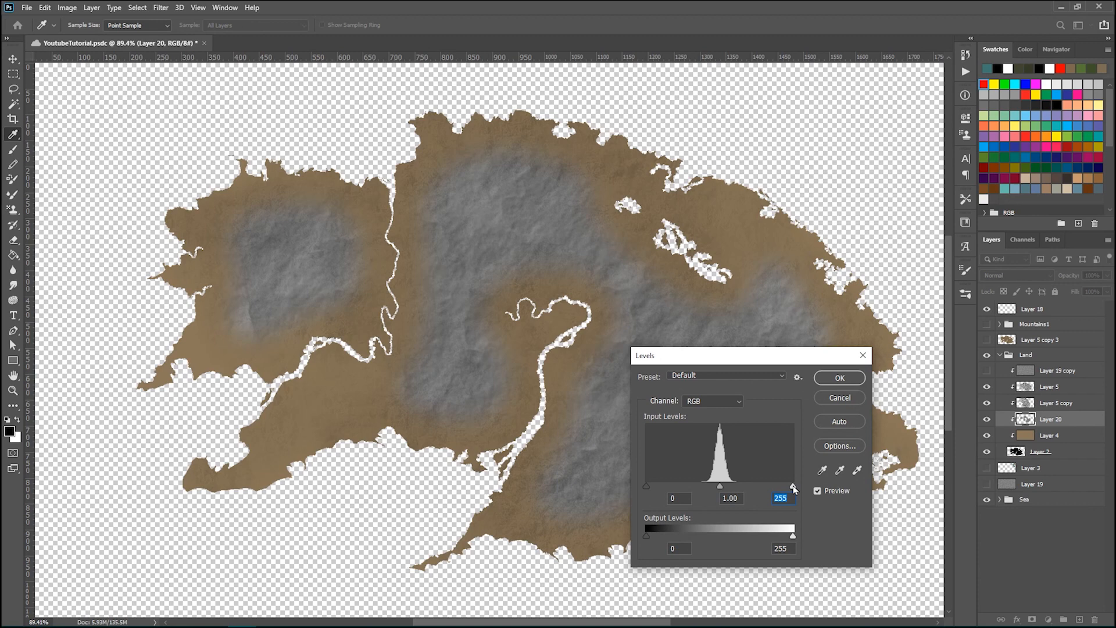
left_click_drag(793, 487, 760, 488)
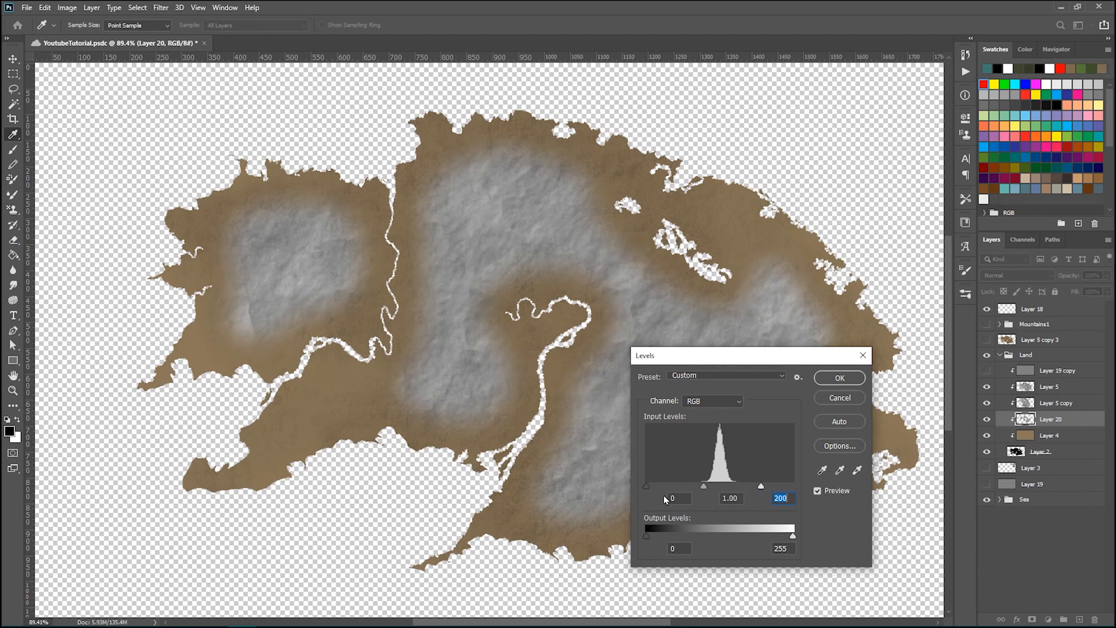
left_click_drag(647, 487, 678, 487)
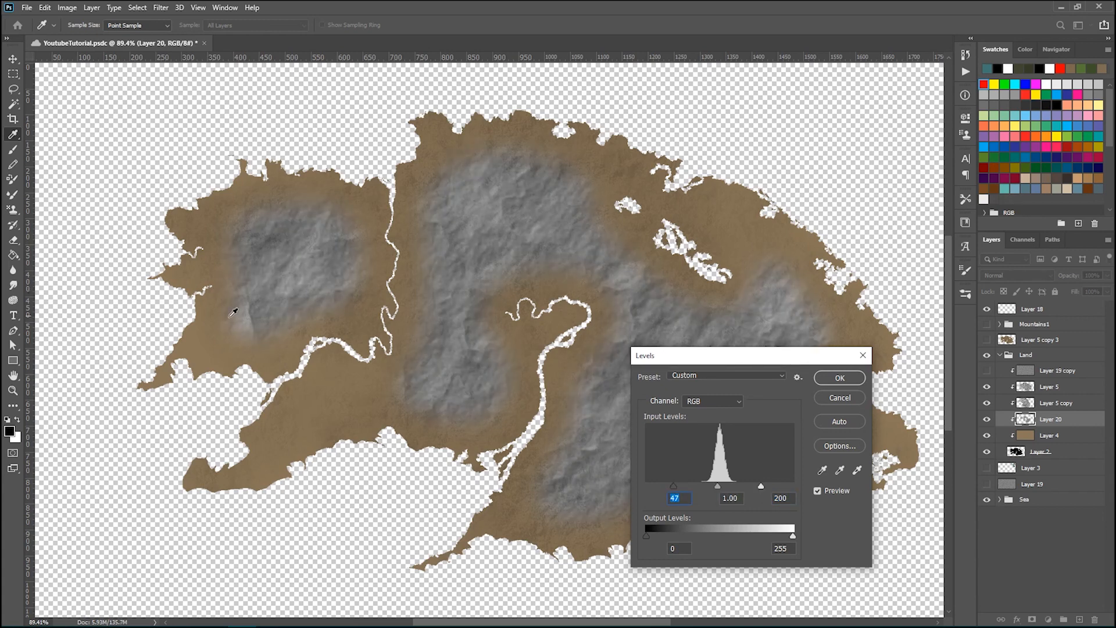
left_click_drag(763, 489, 748, 489)
left_click_drag(678, 488, 685, 487)
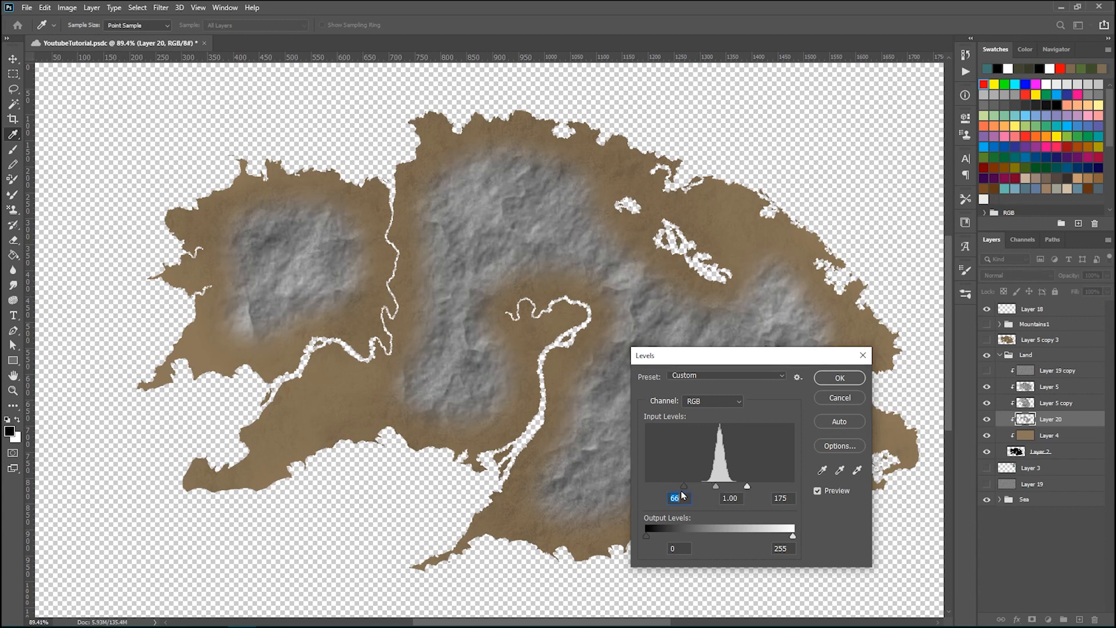
left_click_drag(686, 487, 742, 487)
left_click_drag(733, 356, 598, 361)
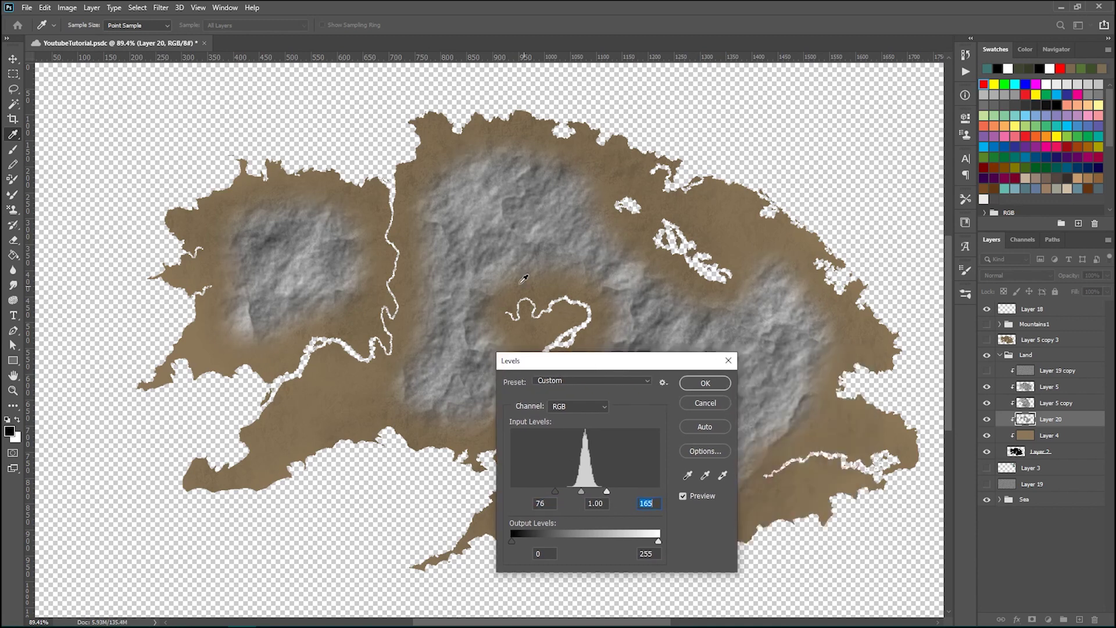
left_click(718, 384)
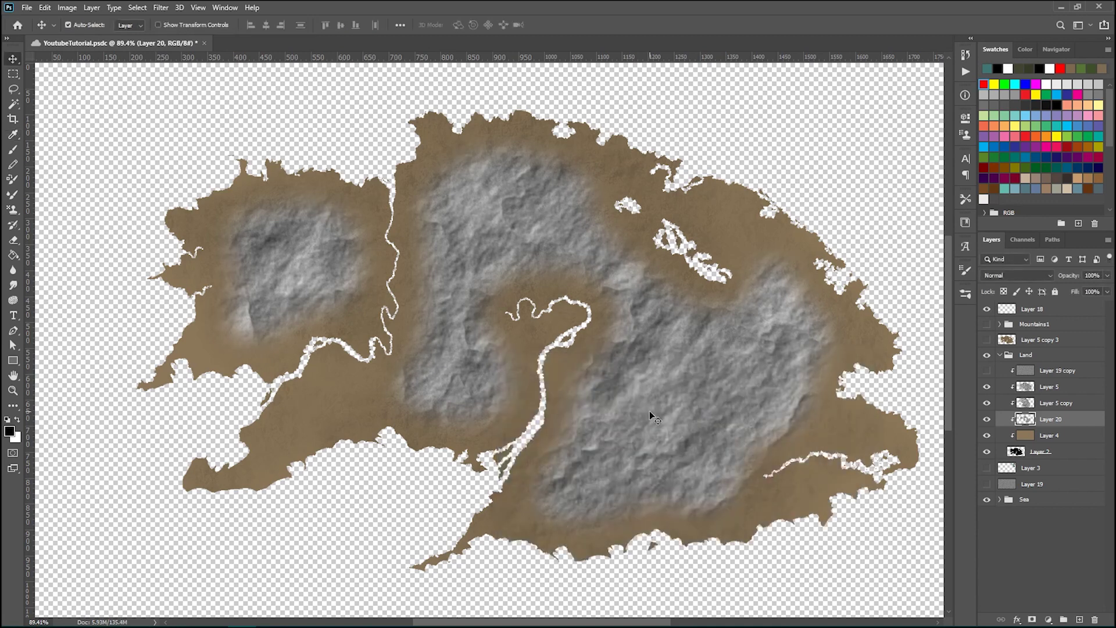
left_click(1023, 275)
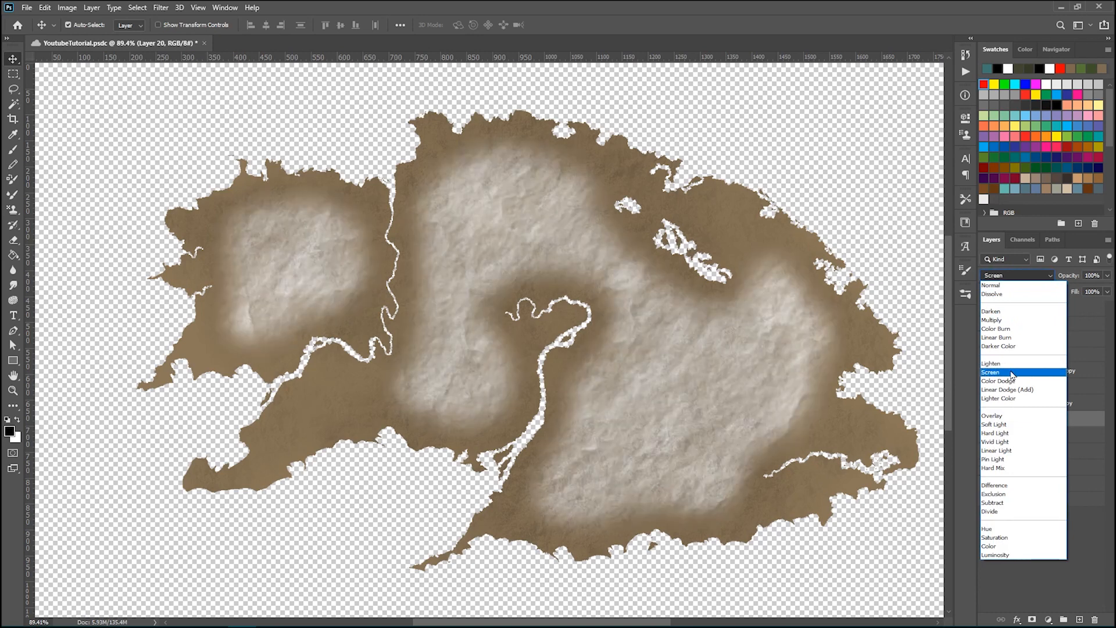
Step: Set Layer 20 to Screen blending at 40% opacity
left_click(1013, 374)
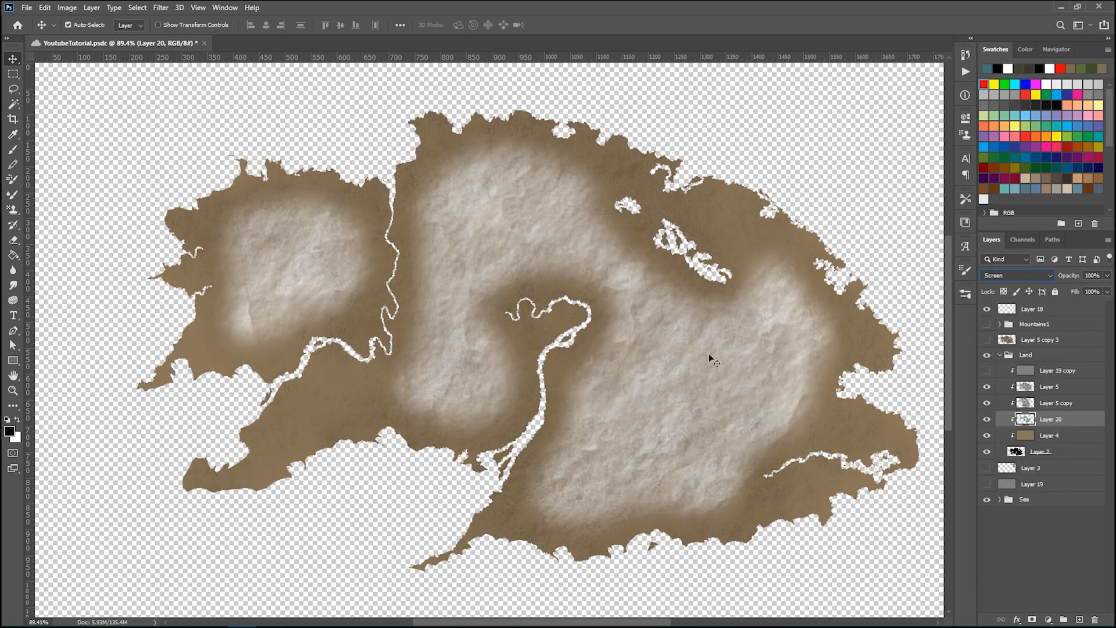
left_click(1108, 276)
left_click_drag(1106, 290, 1084, 291)
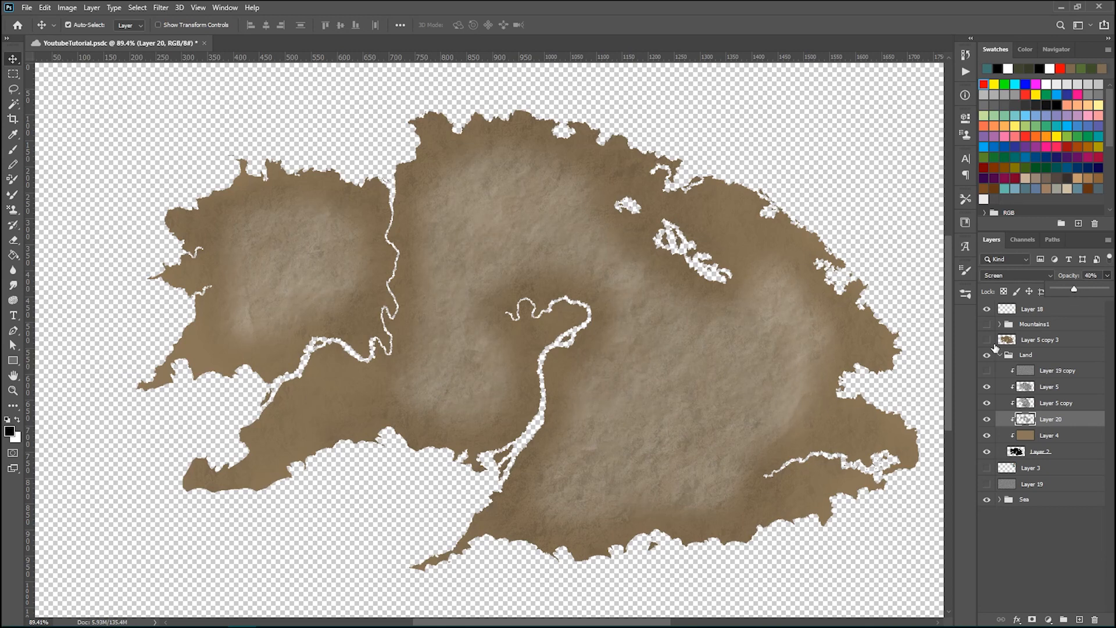
left_click(735, 335)
scroll(638, 378, "down", 2)
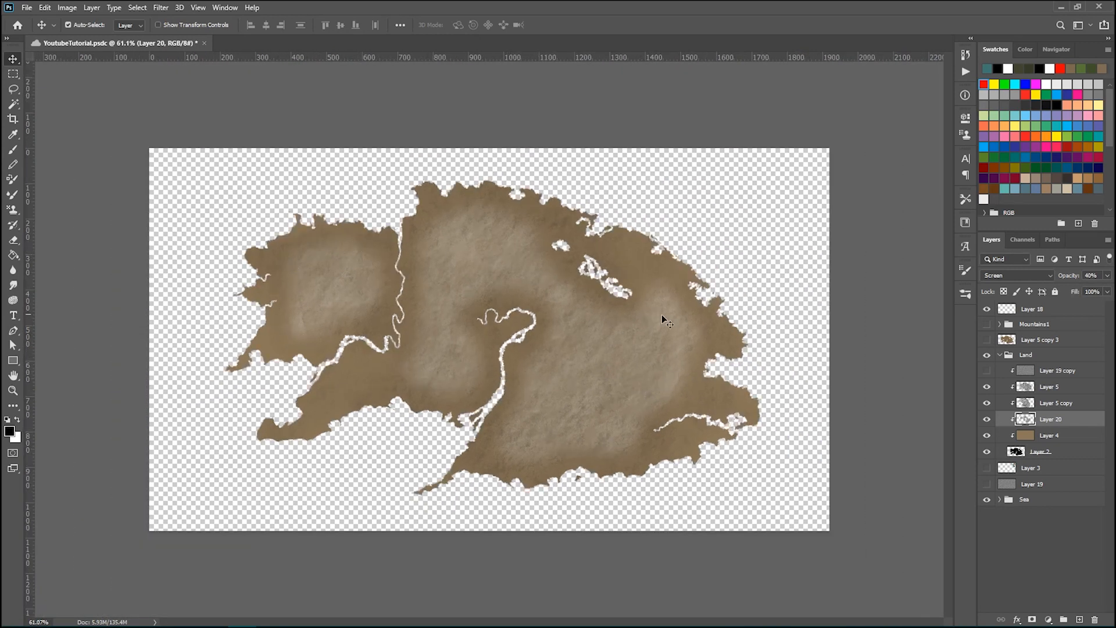
Step: Show Layer 19 copy and blend it as Overlay at 55% opacity over the land
left_click(987, 370)
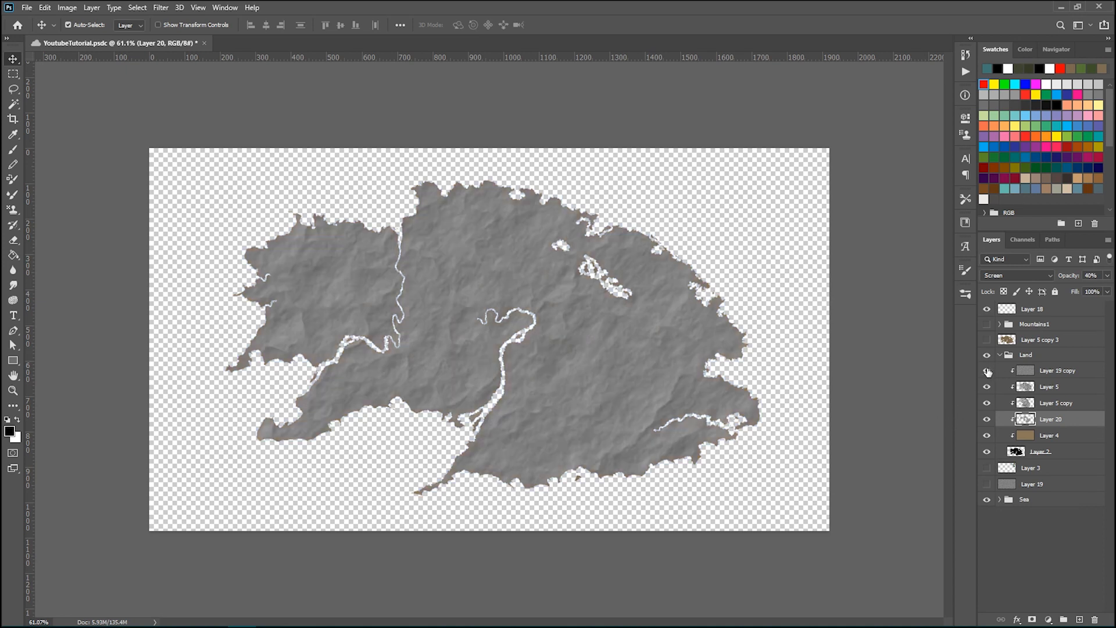
left_click(1082, 370)
left_click(1011, 275)
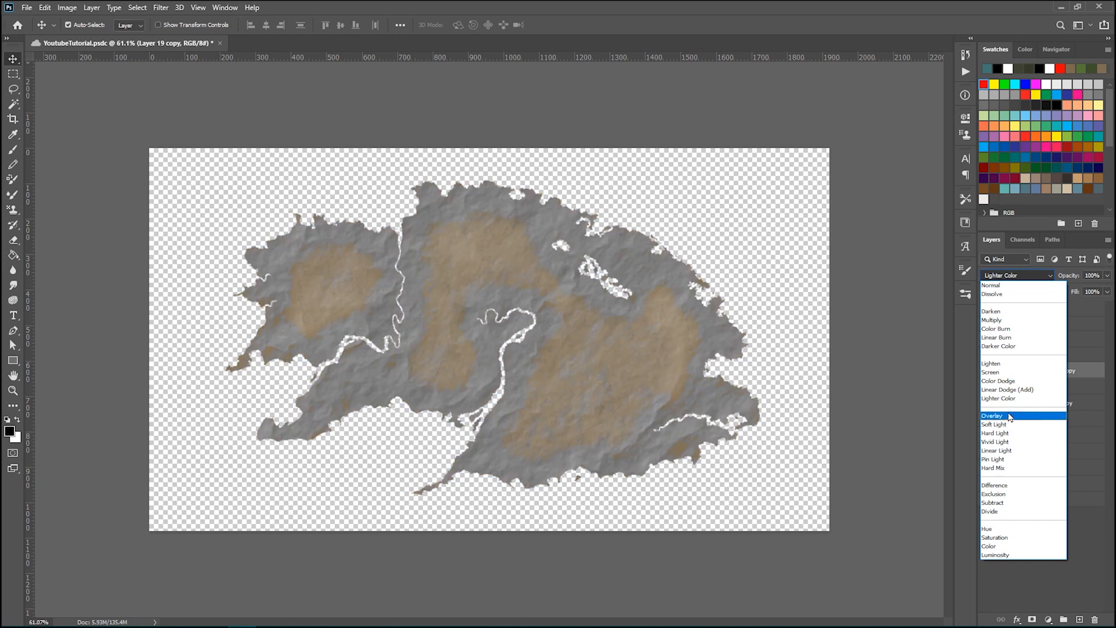
left_click(1012, 384)
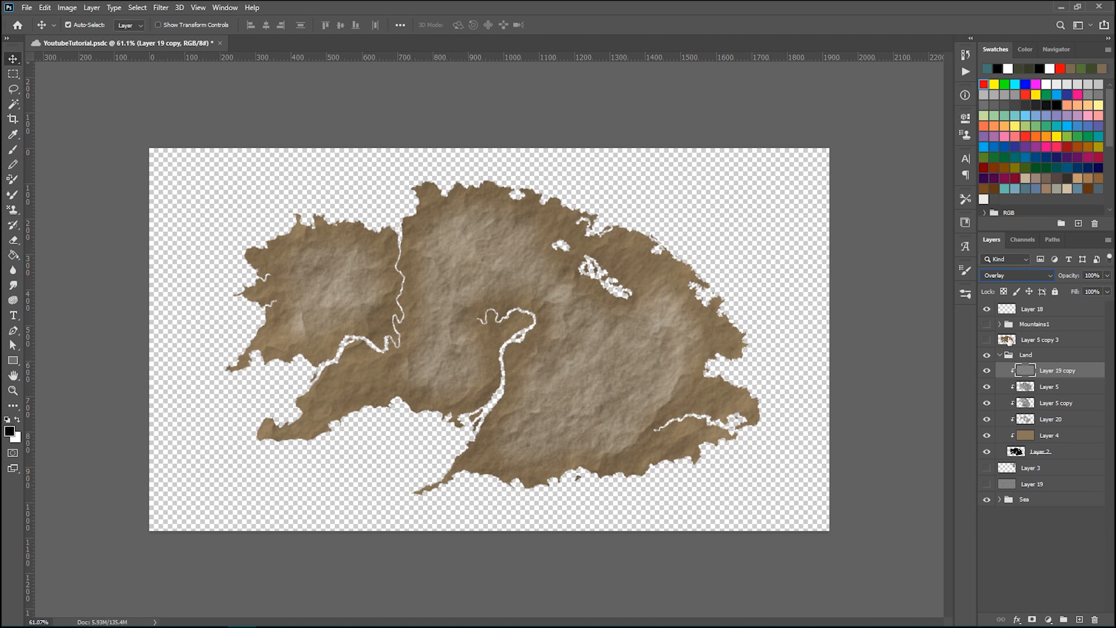
left_click(1109, 278)
left_click_drag(1100, 291, 1060, 293)
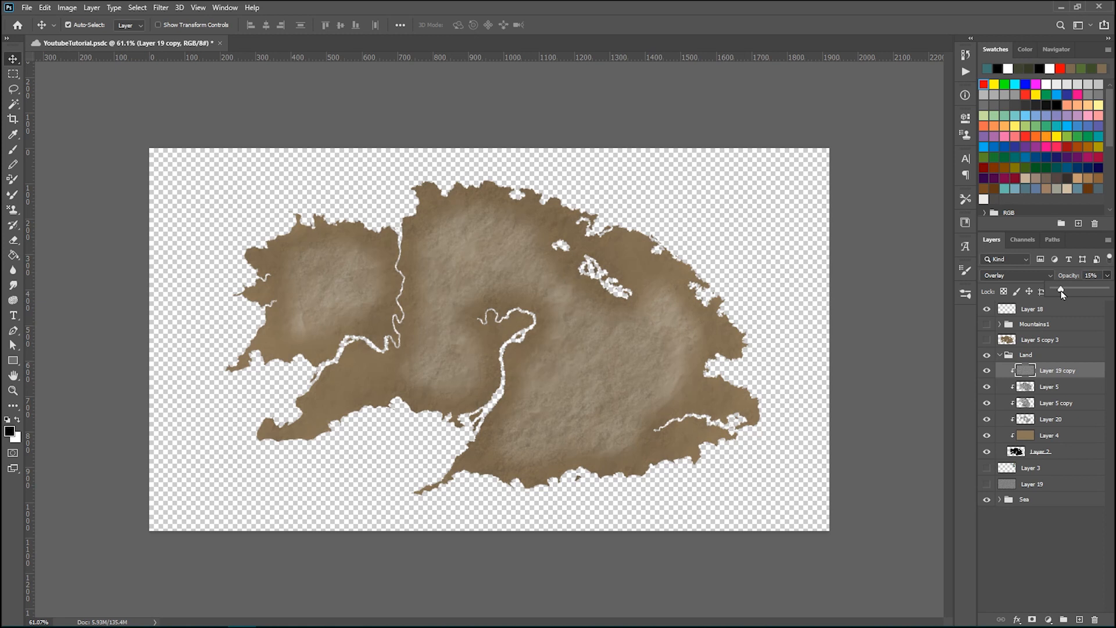
left_click_drag(1063, 293, 1071, 293)
scroll(307, 333, "up", 1)
scroll(307, 356, "up", 1)
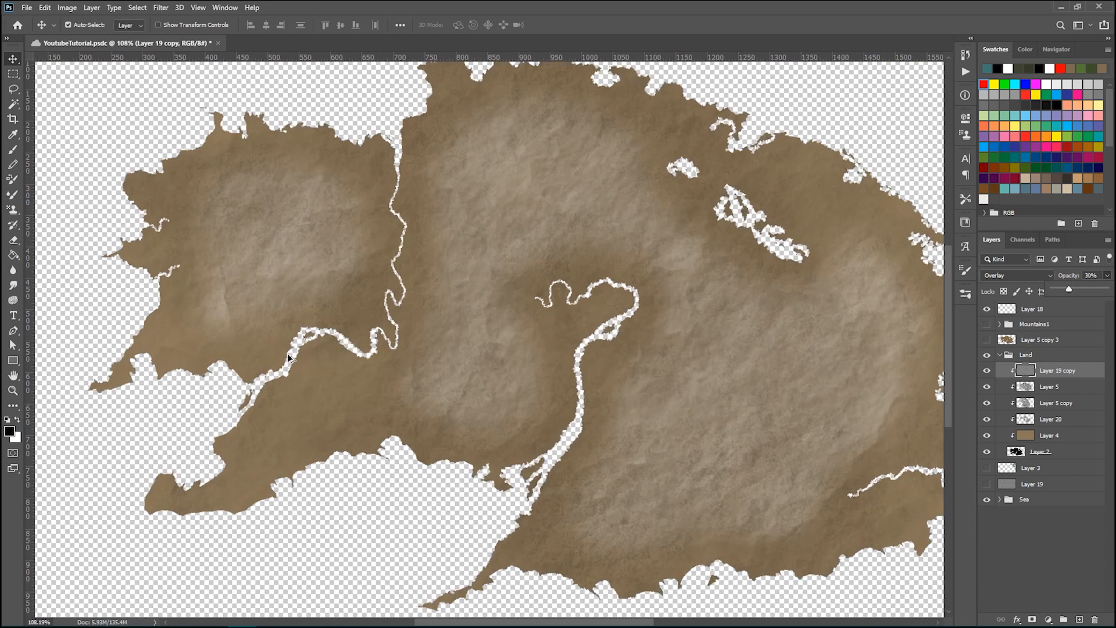
scroll(207, 454, "up", 1)
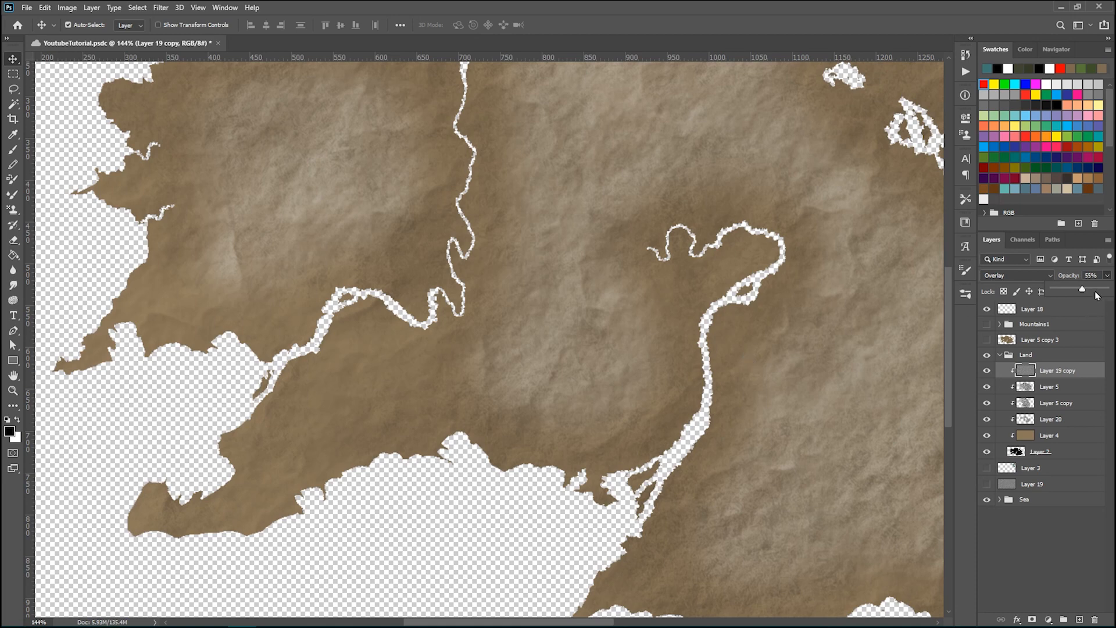
scroll(321, 336, "down", 3)
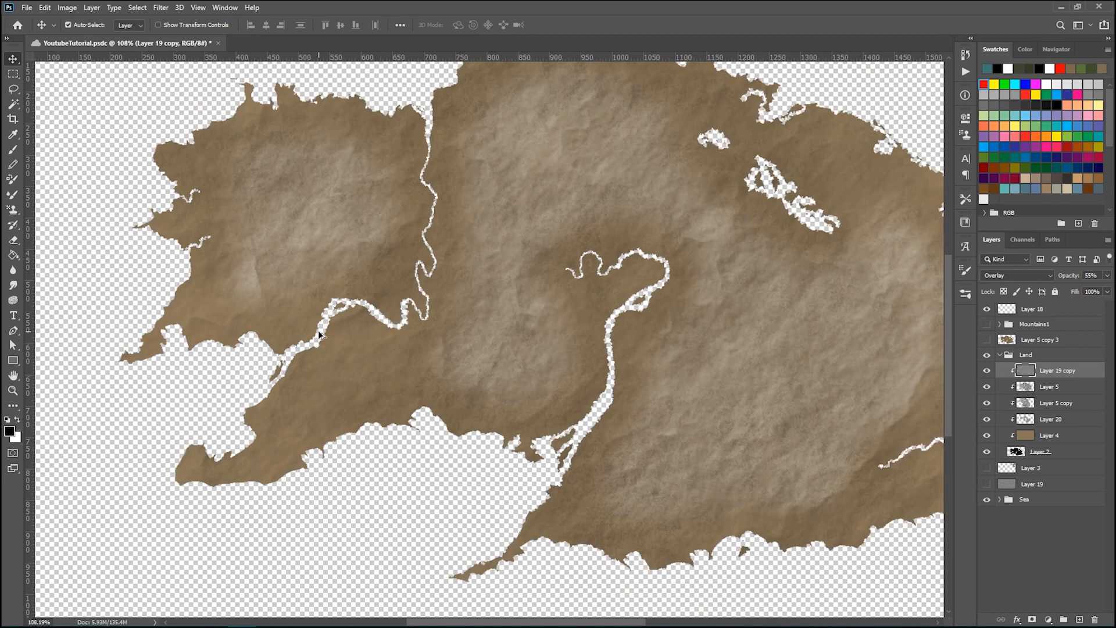
scroll(321, 336, "down", 2)
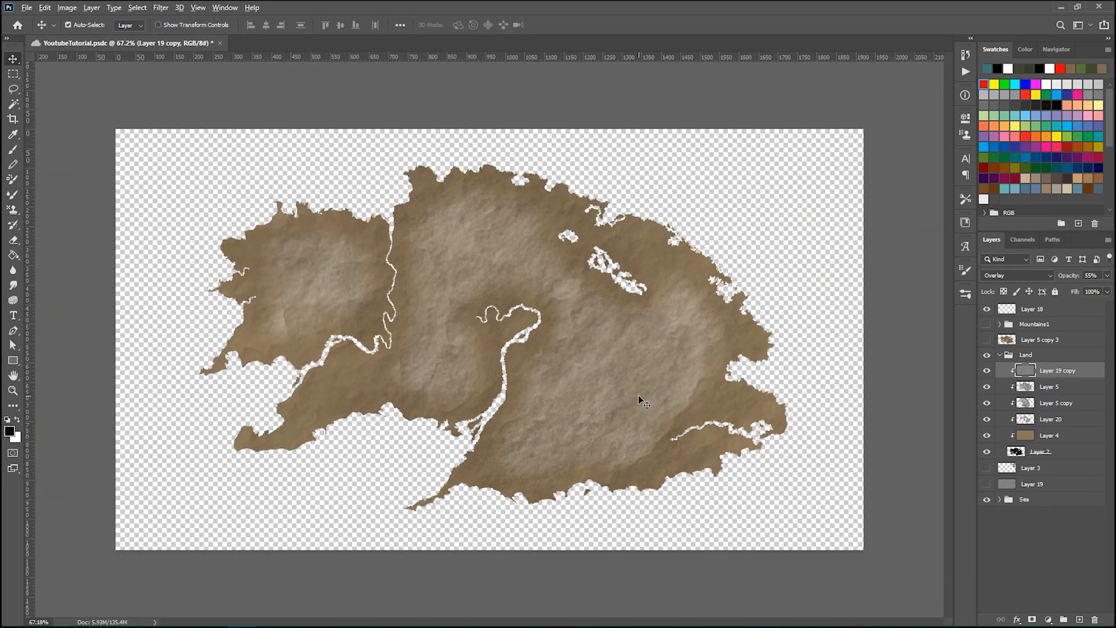
scroll(639, 395, "down", 2)
scroll(574, 408, "down", 1)
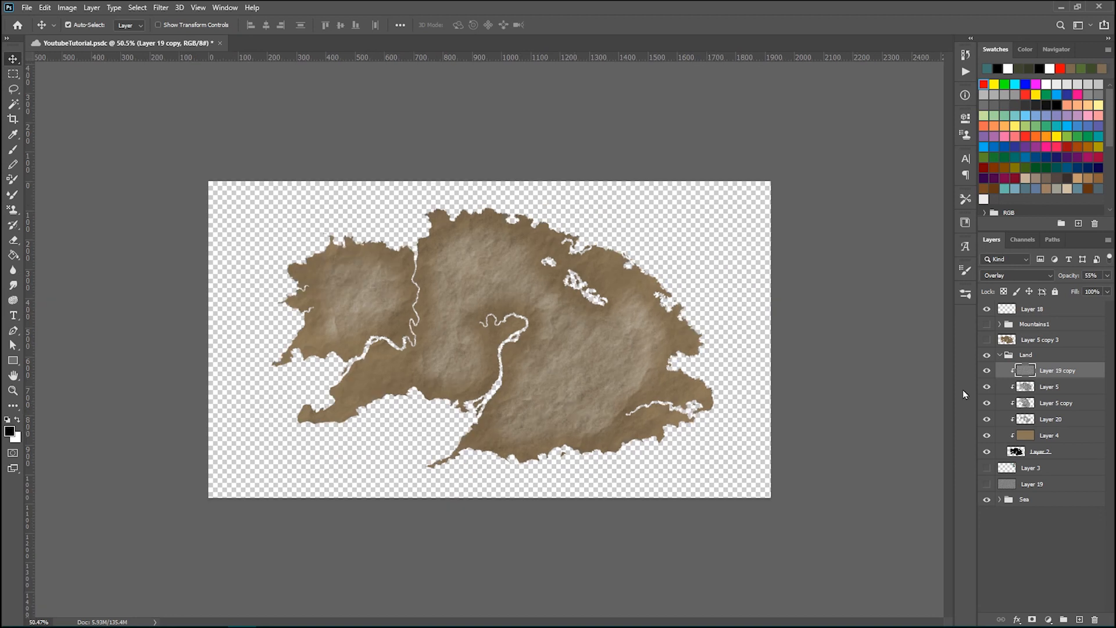
Step: Compare Layer 20 and the Mountains1 shading on and off, then show the Sea group beneath the land
left_click(987, 422)
left_click(987, 422)
left_click(987, 324)
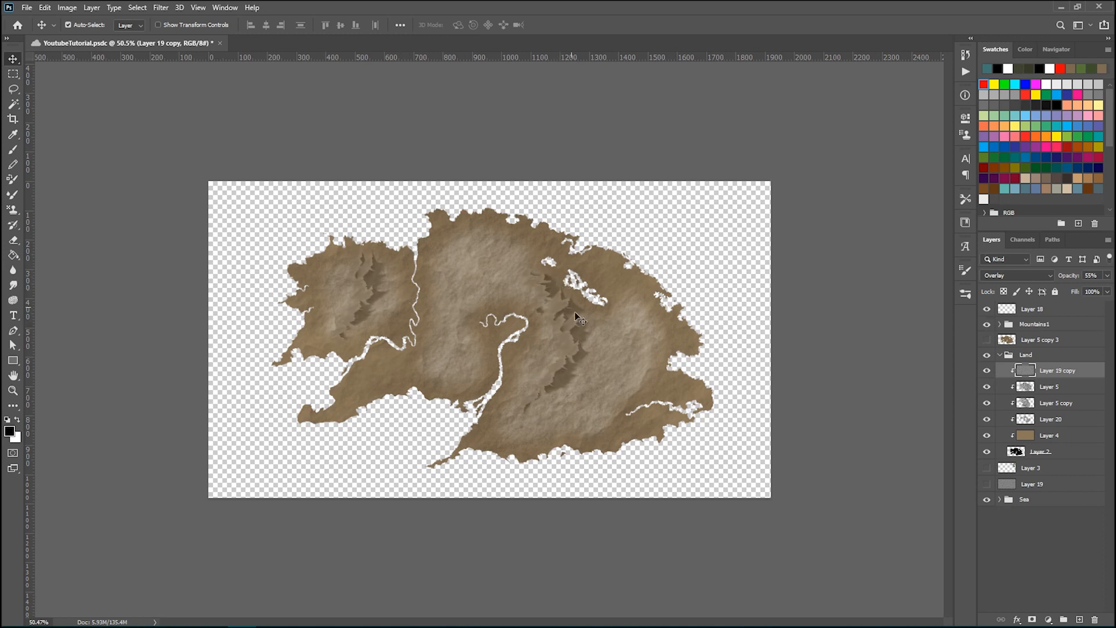
scroll(543, 363, "up", 1)
scroll(544, 363, "up", 1)
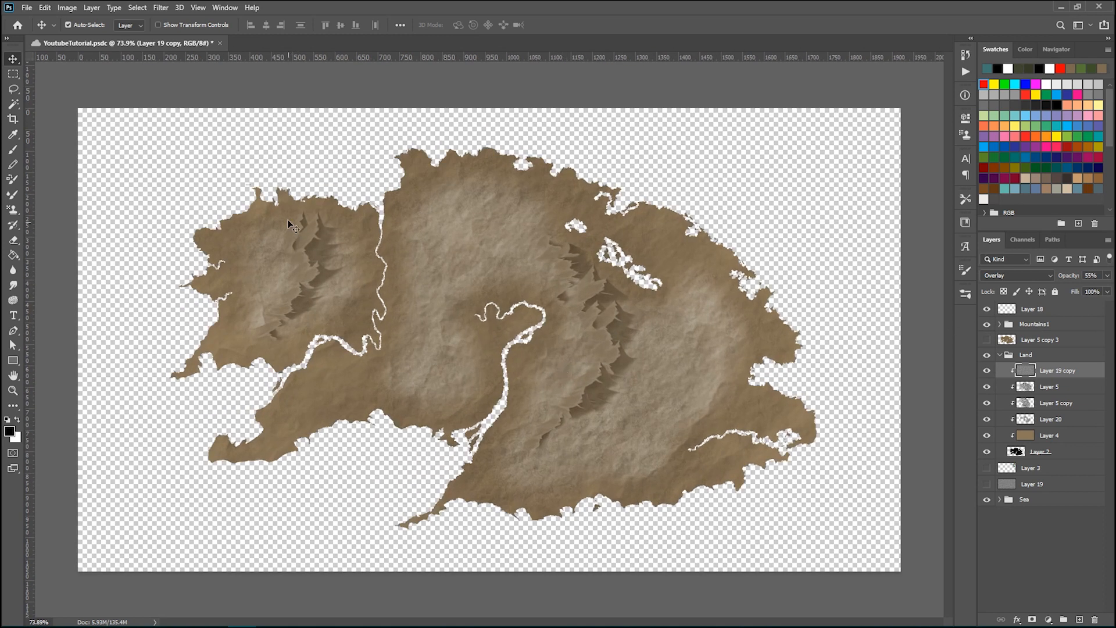
left_click(987, 324)
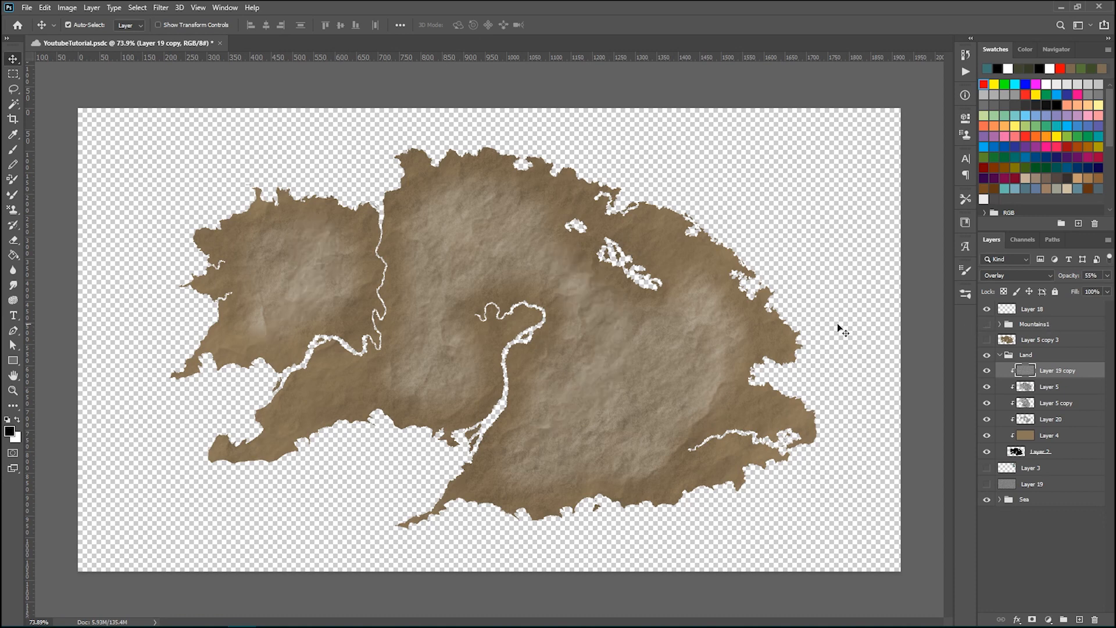
scroll(644, 340, "down", 1)
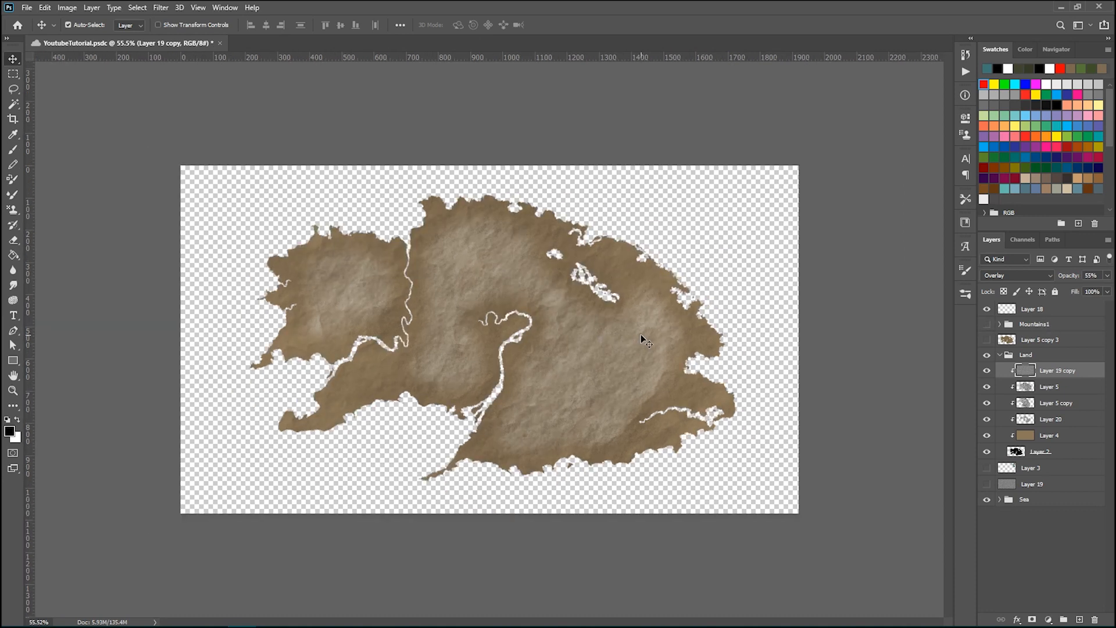
scroll(643, 339, "down", 1)
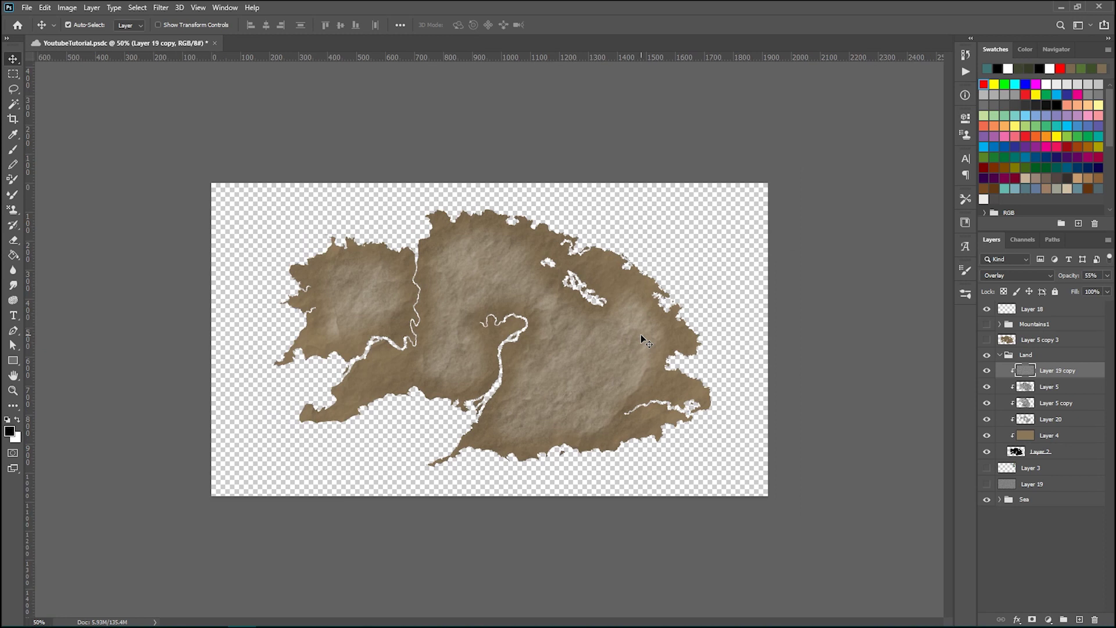
left_click(1001, 501)
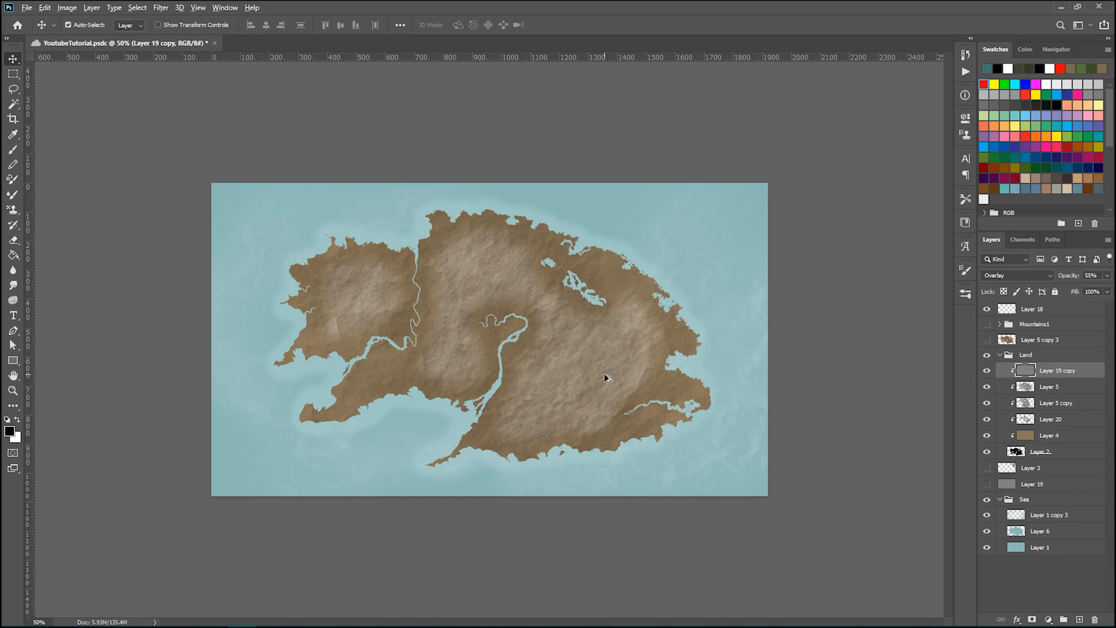
Step: Lower Layer 20's opacity from 40% to about 25% to darken the land evenly
left_click(1087, 403)
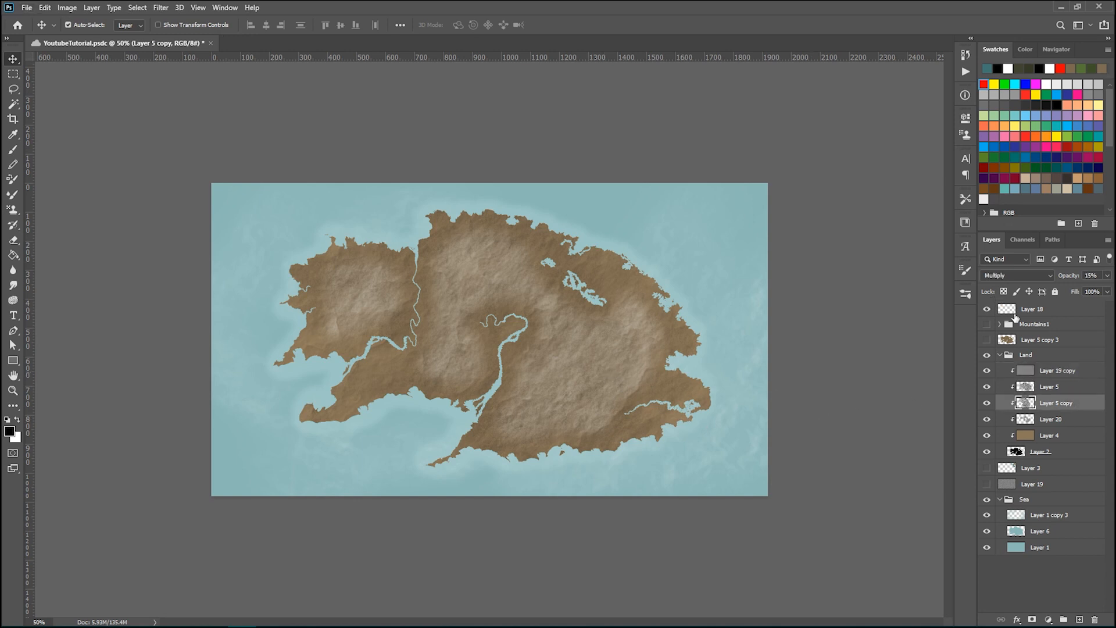
left_click(1082, 420)
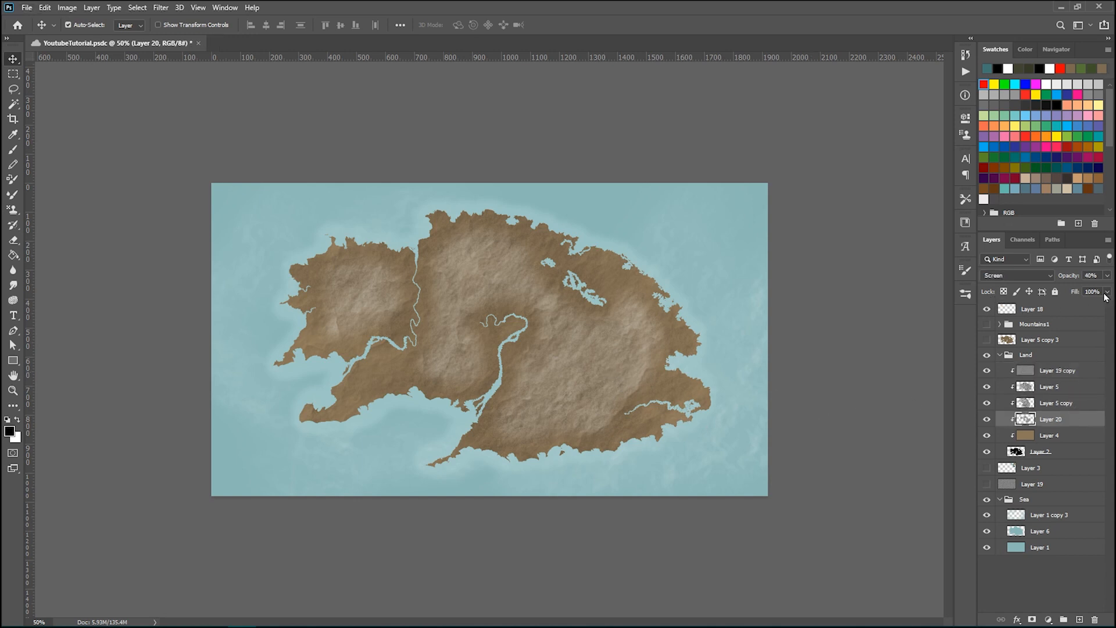
left_click(1110, 276)
left_click_drag(1075, 293, 1063, 293)
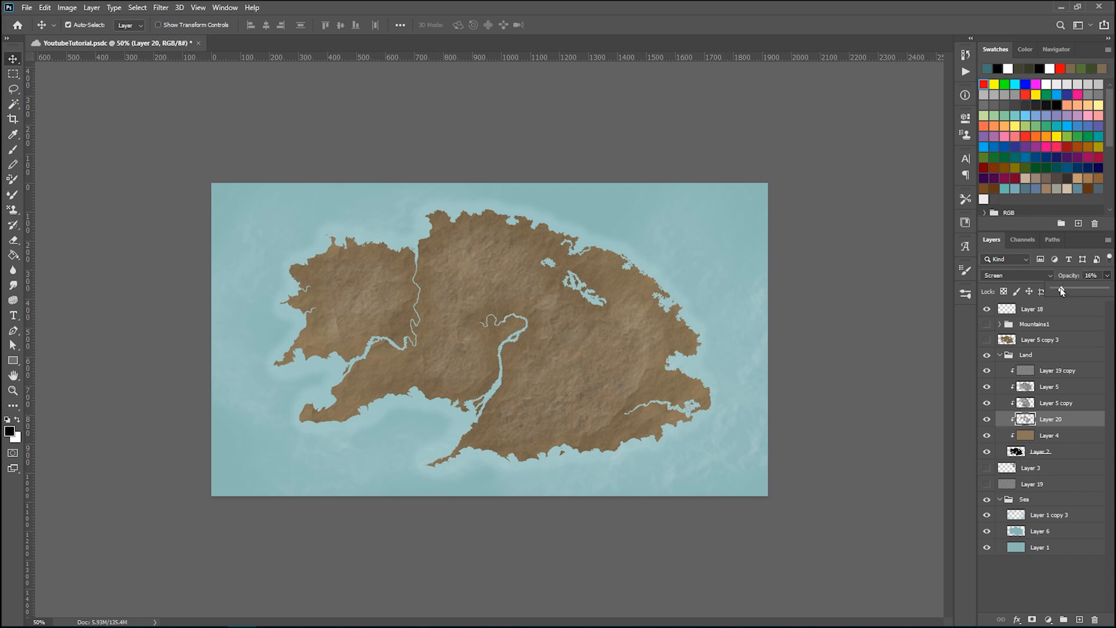
left_click(1091, 277)
Step: Show Layer 19 as an Overlay at 50% opacity over the map and duplicate it
left_click(1056, 485)
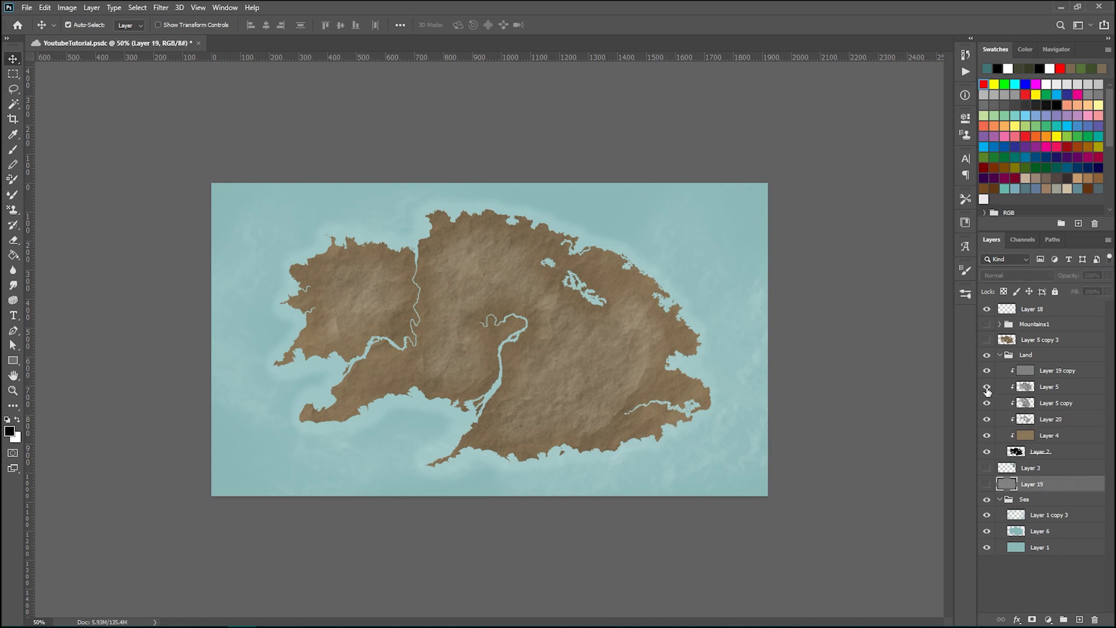
left_click(988, 486)
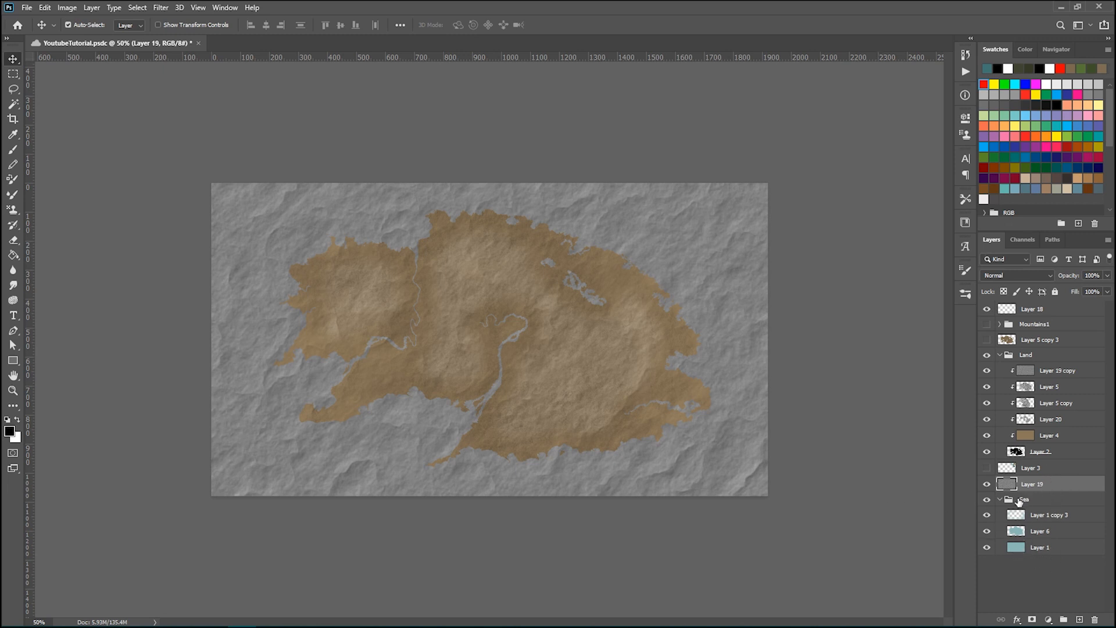
left_click(1016, 278)
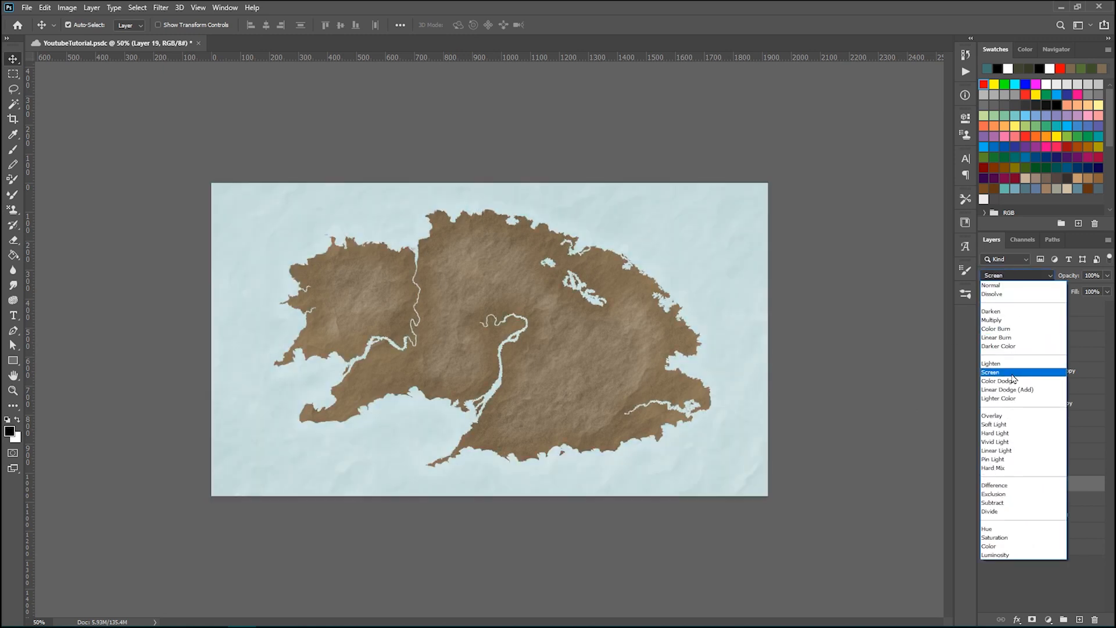
left_click(999, 416)
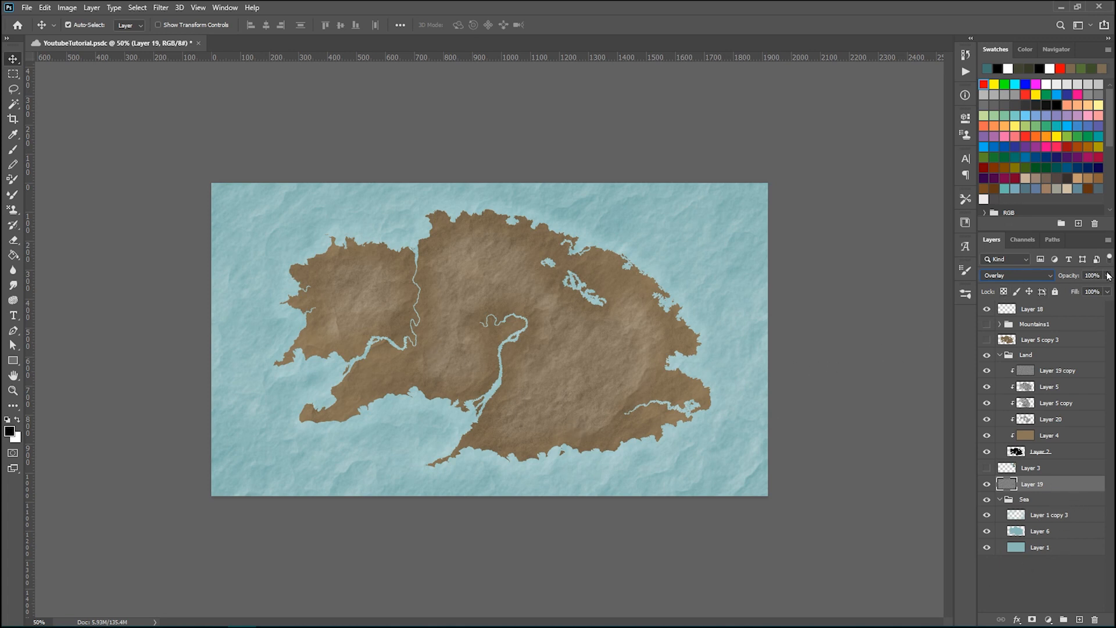
key("5")
key("ctrl+j")
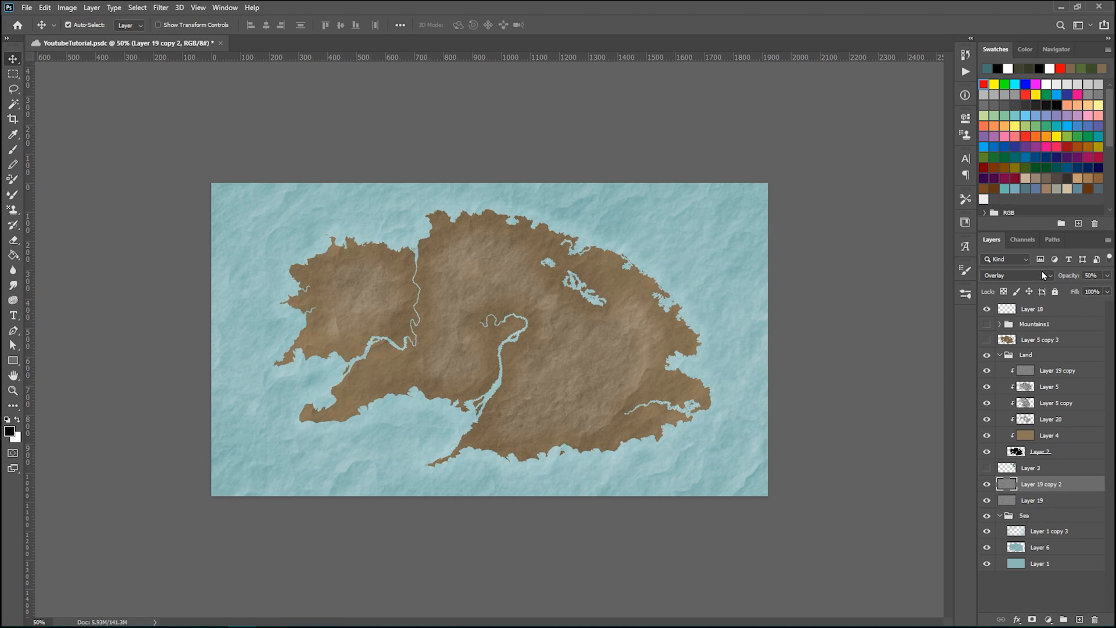
Step: Set Layer 19 copy 2 to Multiply at about 21% opacity beneath Layer 19 and compare the result
left_click(1017, 276)
left_click(999, 316)
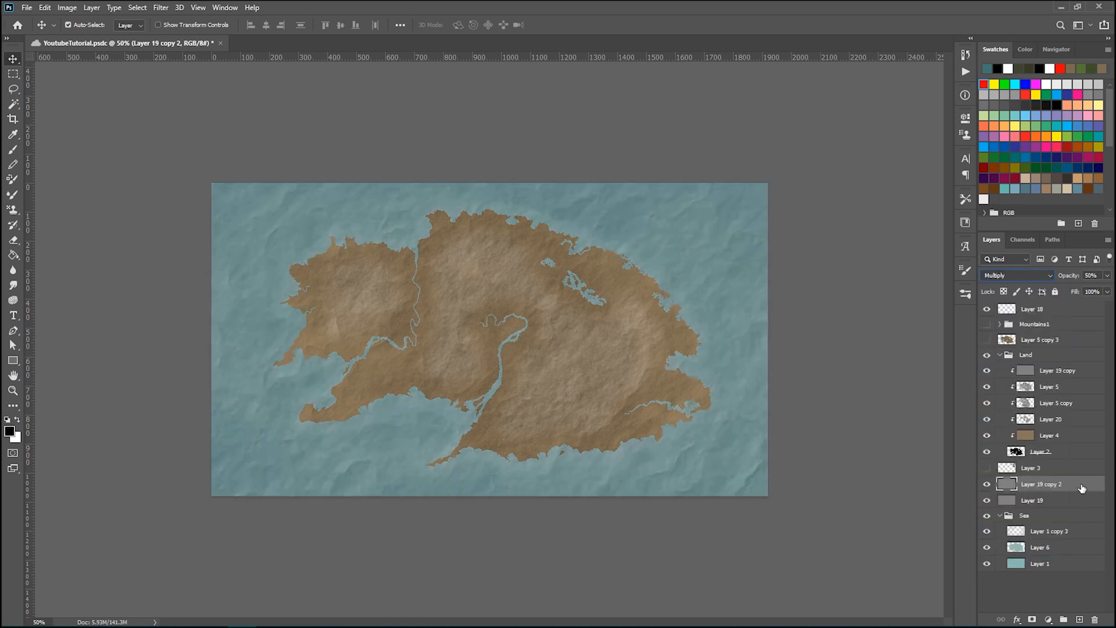
left_click_drag(1082, 489, 1082, 508)
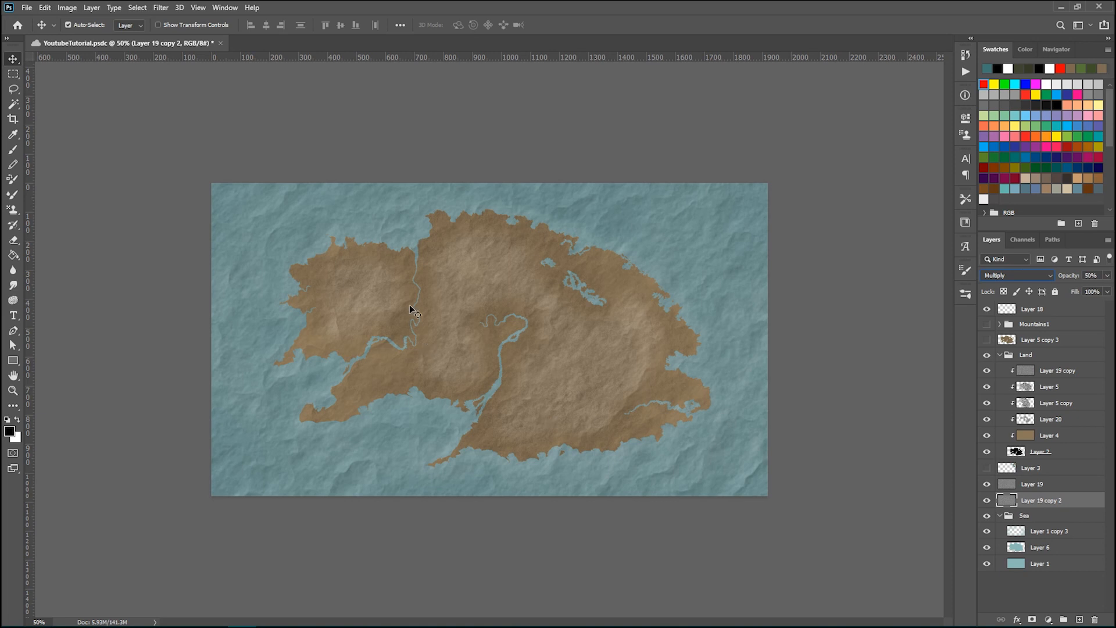
left_click(1106, 277)
left_click_drag(1080, 293, 1065, 294)
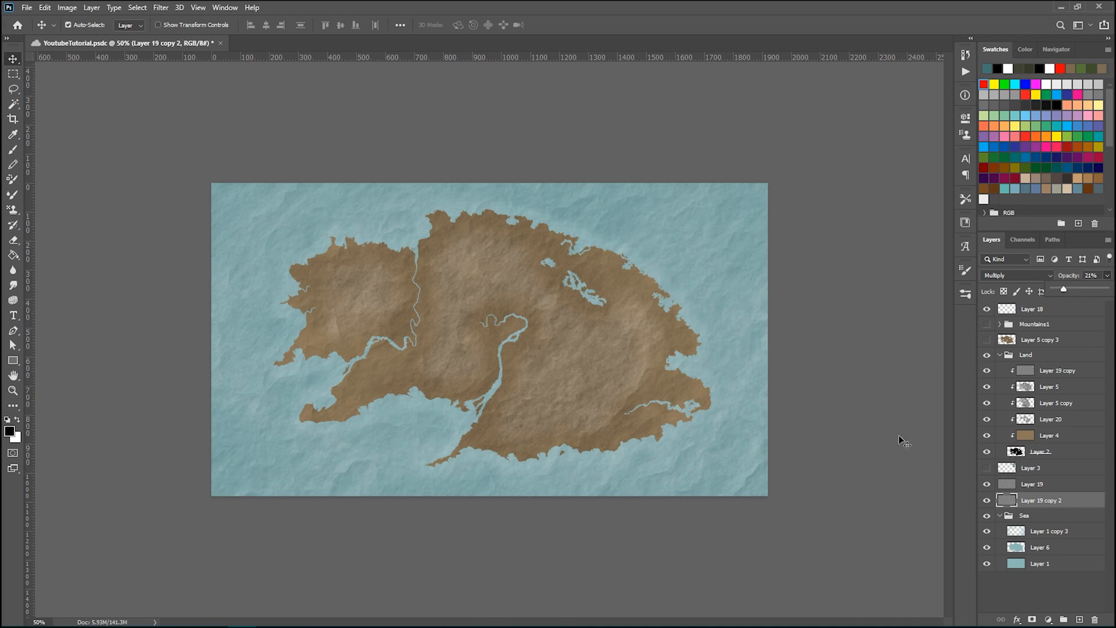
left_click(1070, 501)
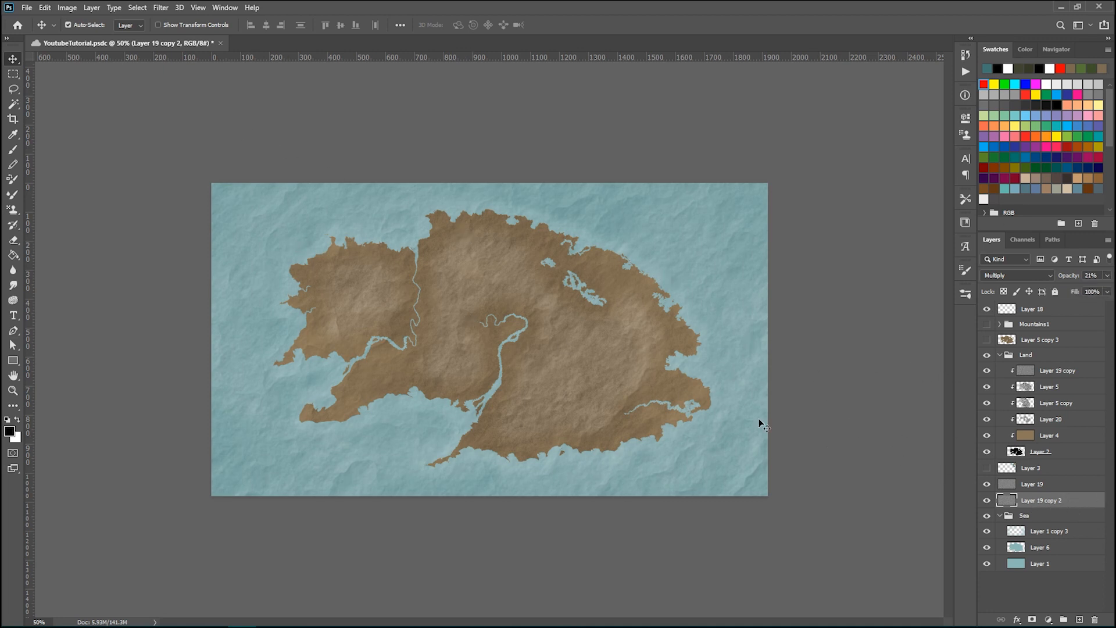
left_click(987, 500)
Step: Apply a Gaussian Blur of about 4.4 pixels to Layer 19 copy 2
left_click(161, 7)
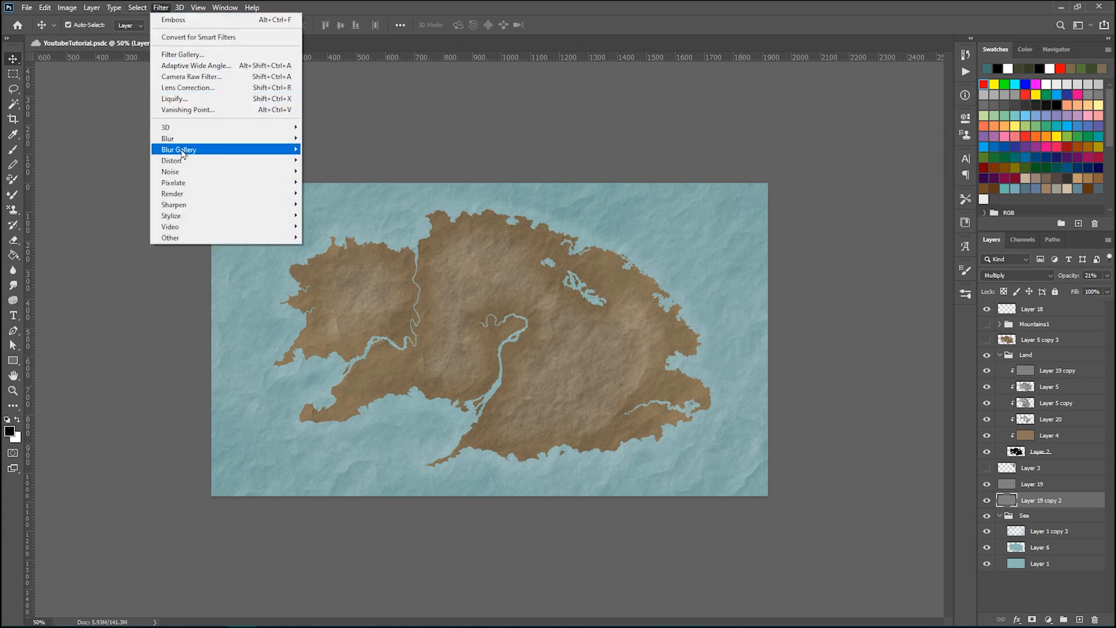
mouse_move(167, 138)
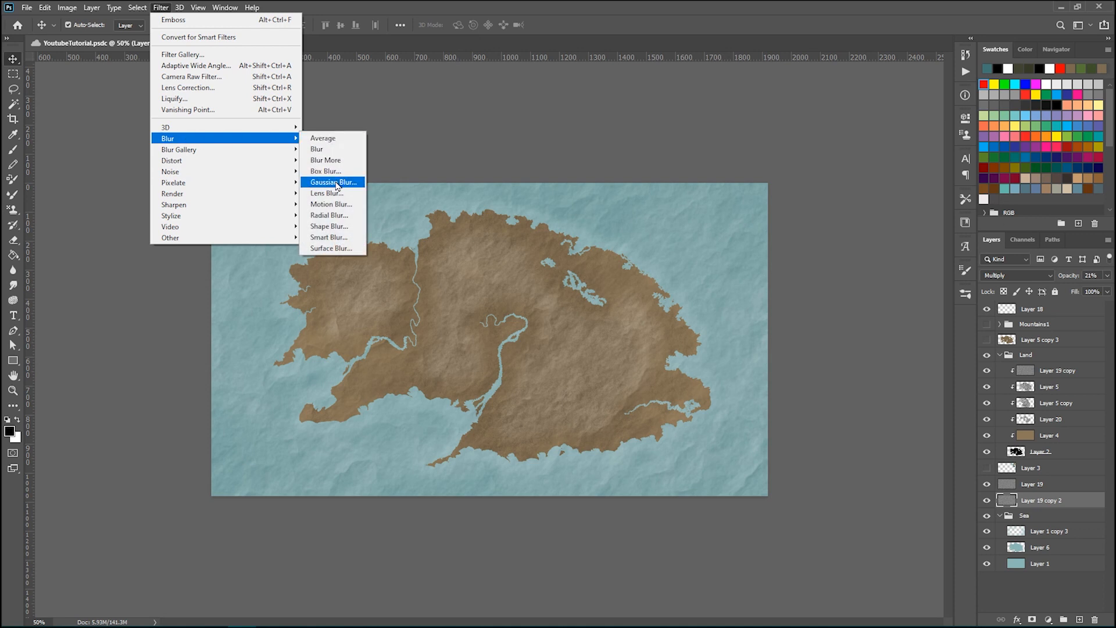
left_click(333, 183)
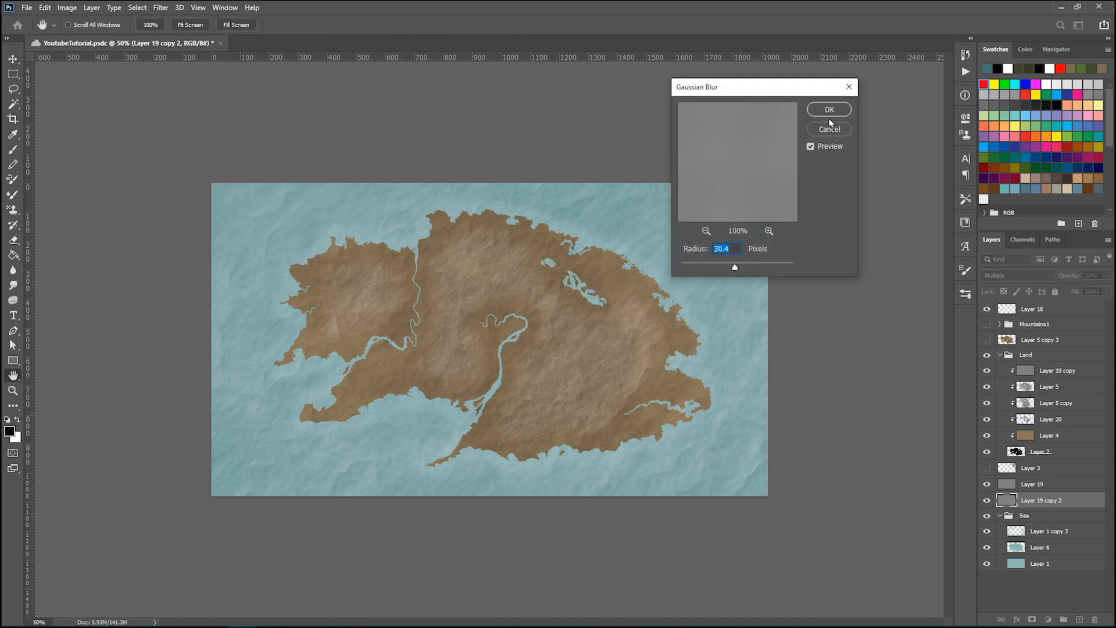
left_click_drag(711, 268, 708, 269)
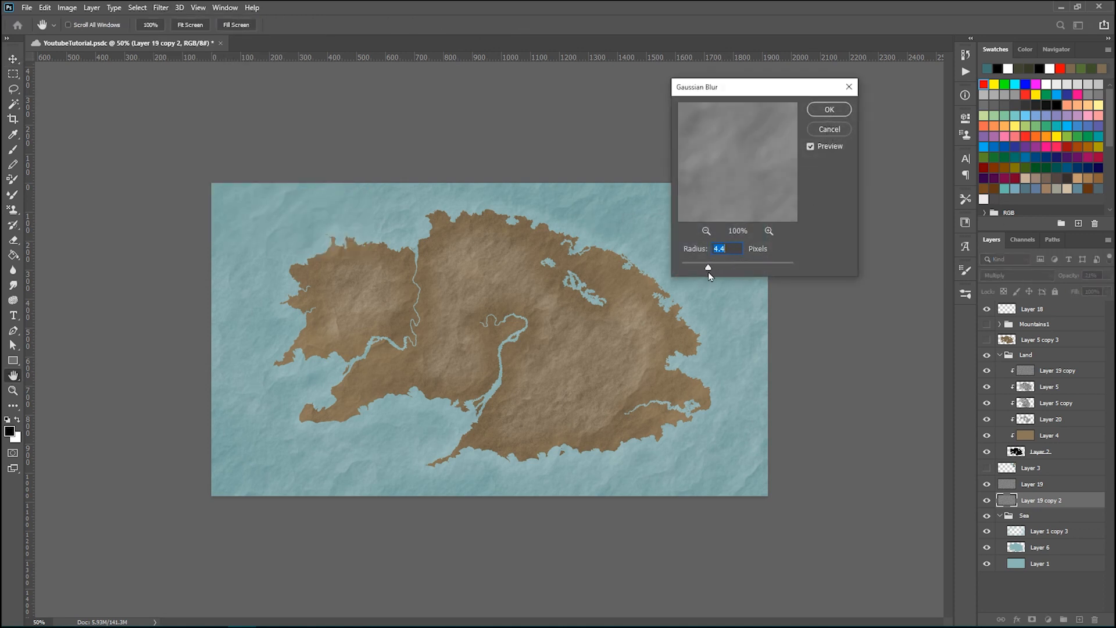
type("10")
key("Return")
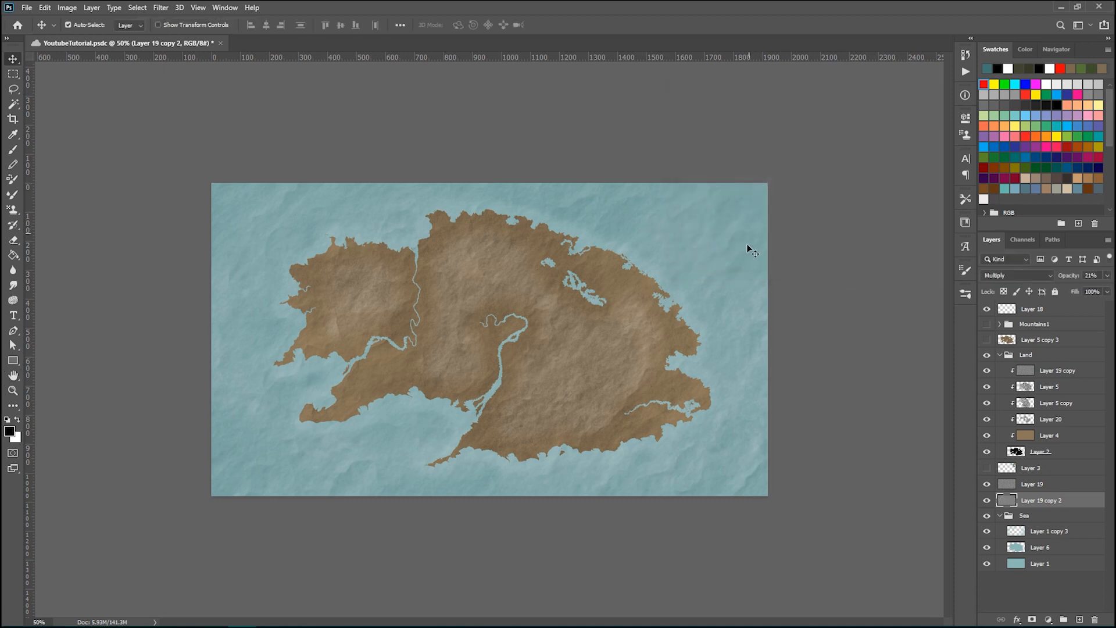
scroll(677, 352, "up", 2)
scroll(676, 353, "up", 2)
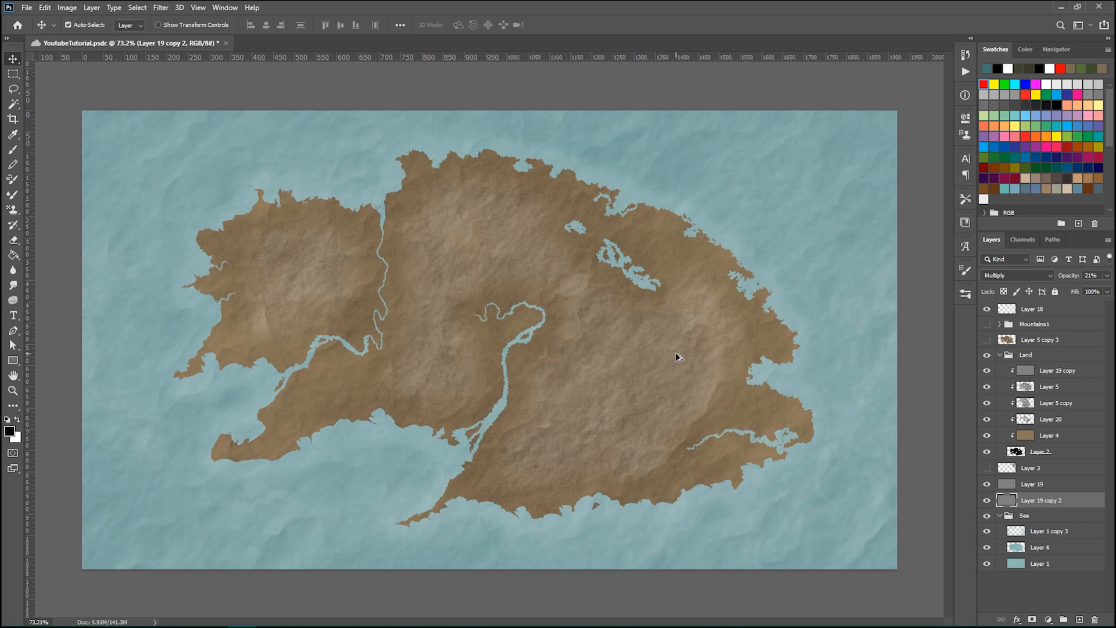
scroll(676, 352, "down", 2)
left_click(1032, 484)
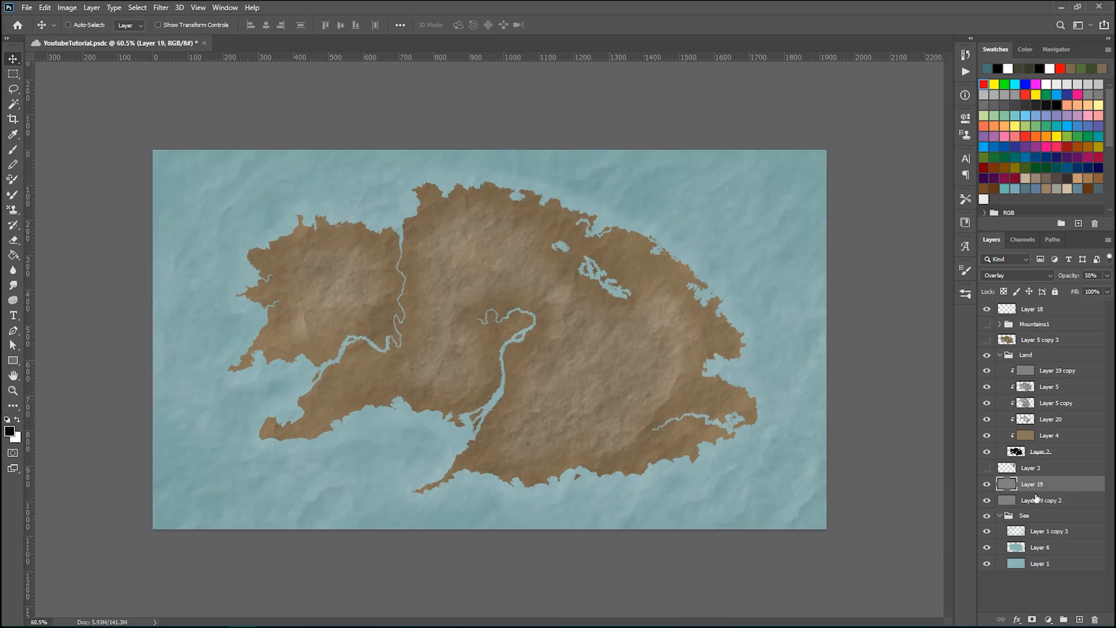
Step: Duplicate Layer 19 as Layer 19 copy 3, hide the original and keep it above the copy
key("ctrl+j")
left_click(986, 485)
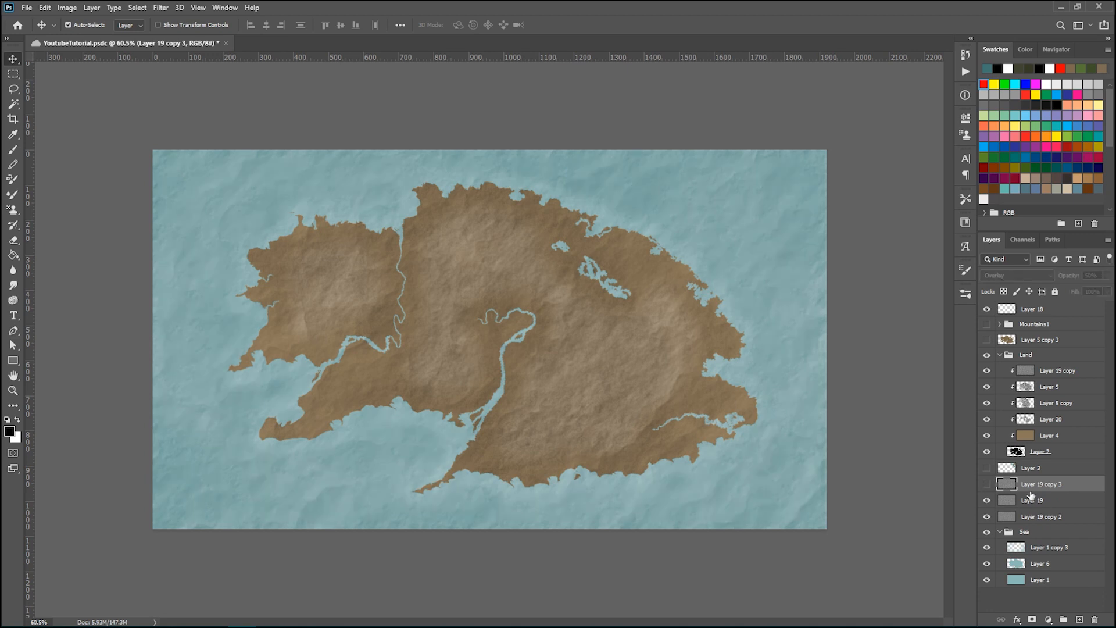
left_click(1060, 502)
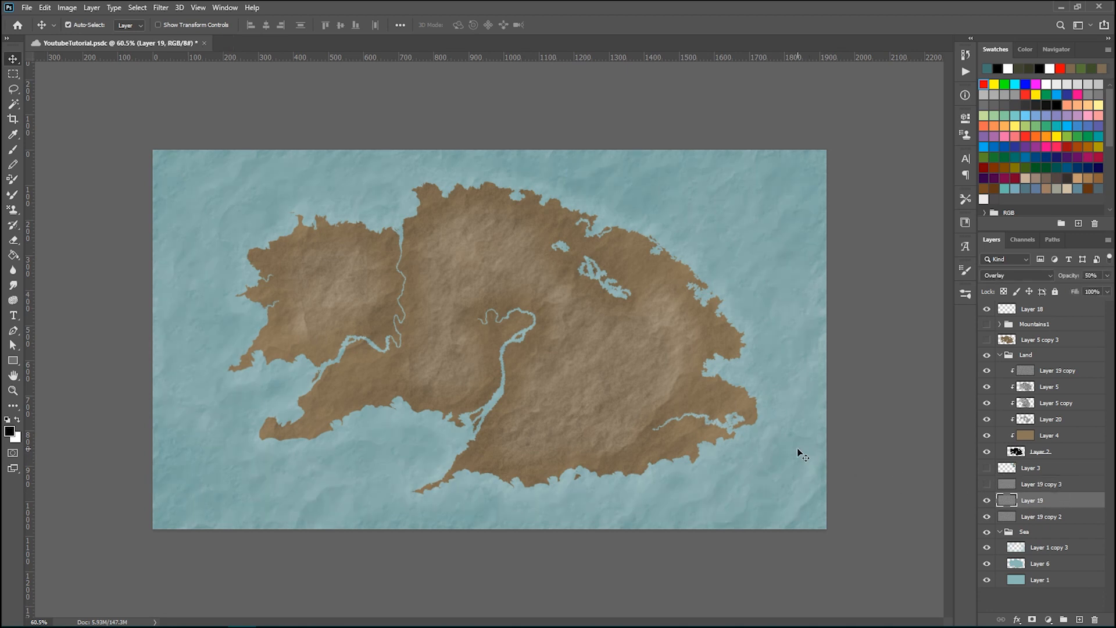
left_click(986, 500)
left_click_drag(1062, 484, 1048, 489)
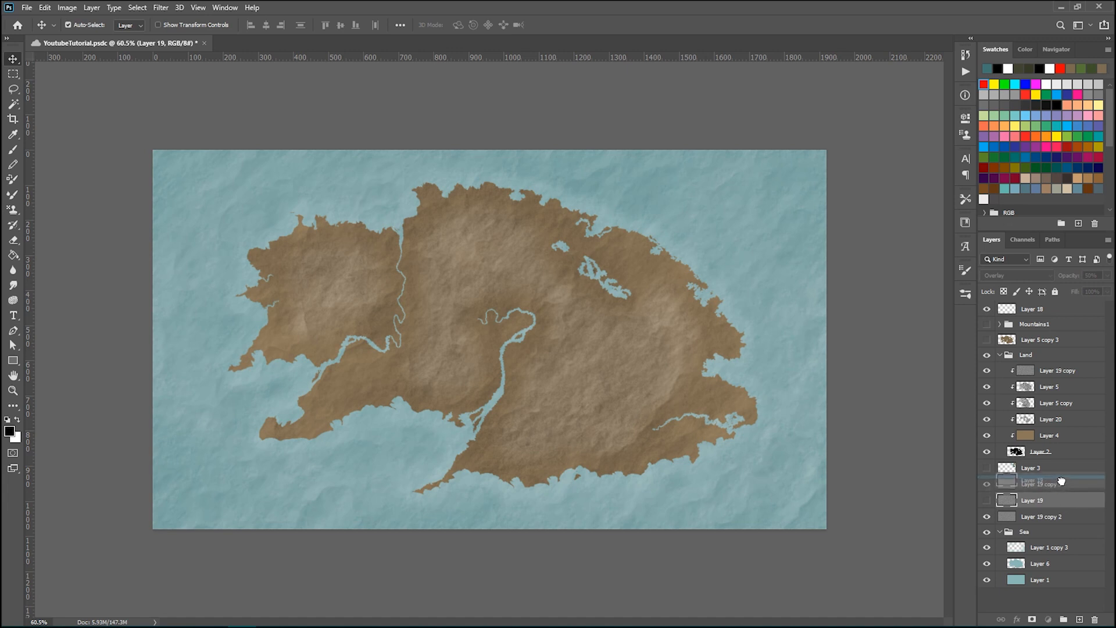
left_click(1064, 502)
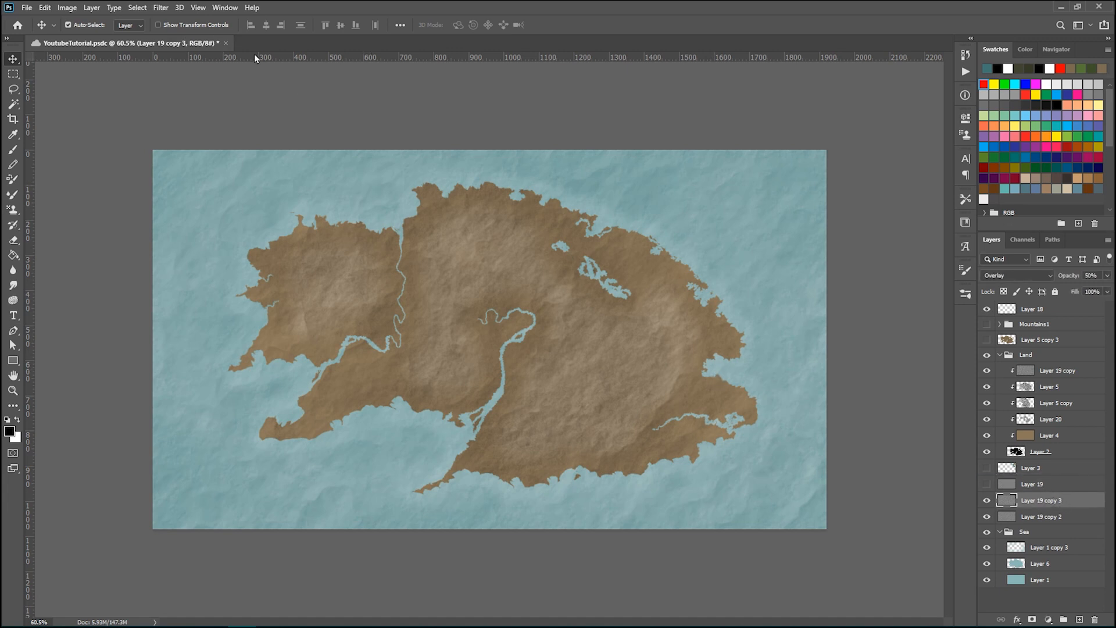
Step: Re-render the clouds on Layer 19 copy 3 by reapplying the last filter
left_click(163, 8)
left_click(184, 20)
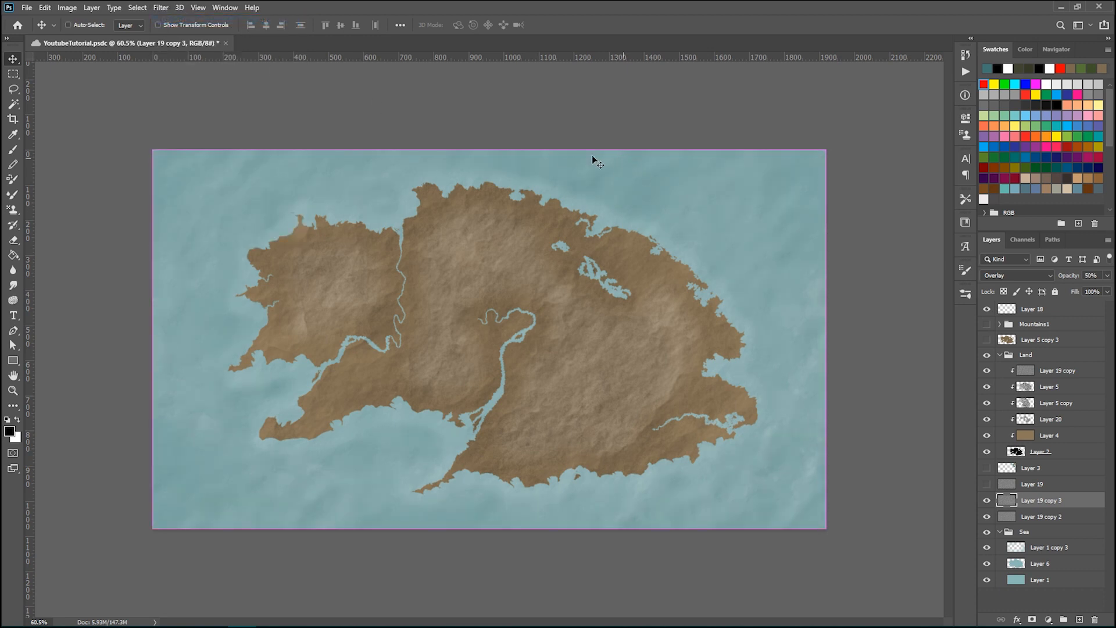
left_click(161, 7)
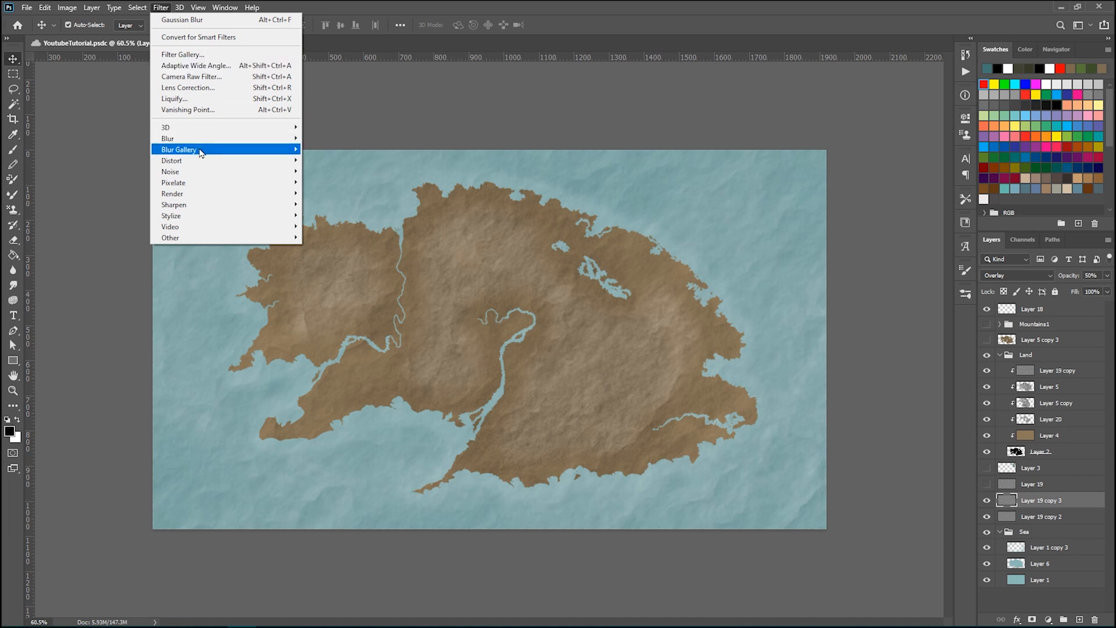
Step: Blur Layer 19 copy 3 with a 2-pixel Gaussian Blur and move both texture copies into the Sea group
mouse_move(180, 150)
left_click(330, 183)
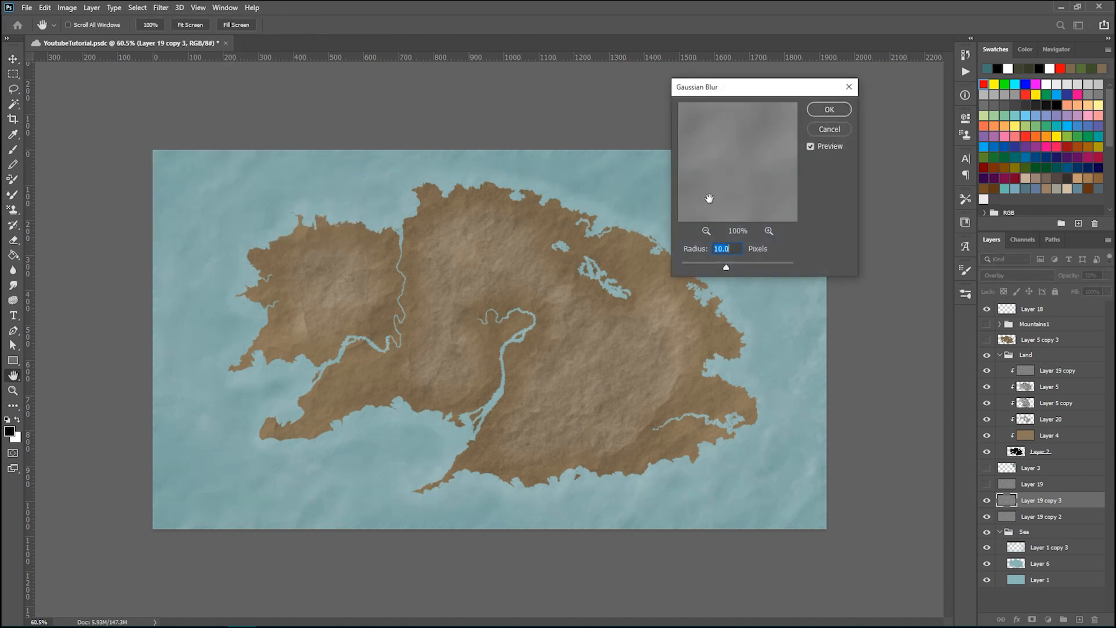
left_click_drag(729, 267, 710, 268)
type("2")
left_click(830, 110)
key("ctrl+plus")
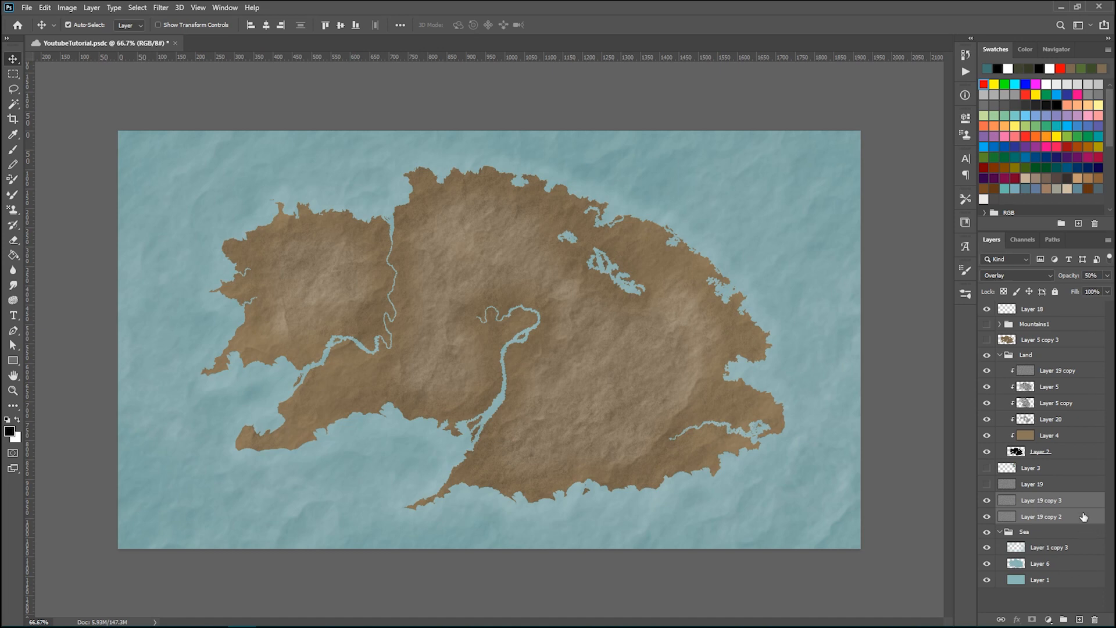
left_click_drag(1083, 520, 1064, 563)
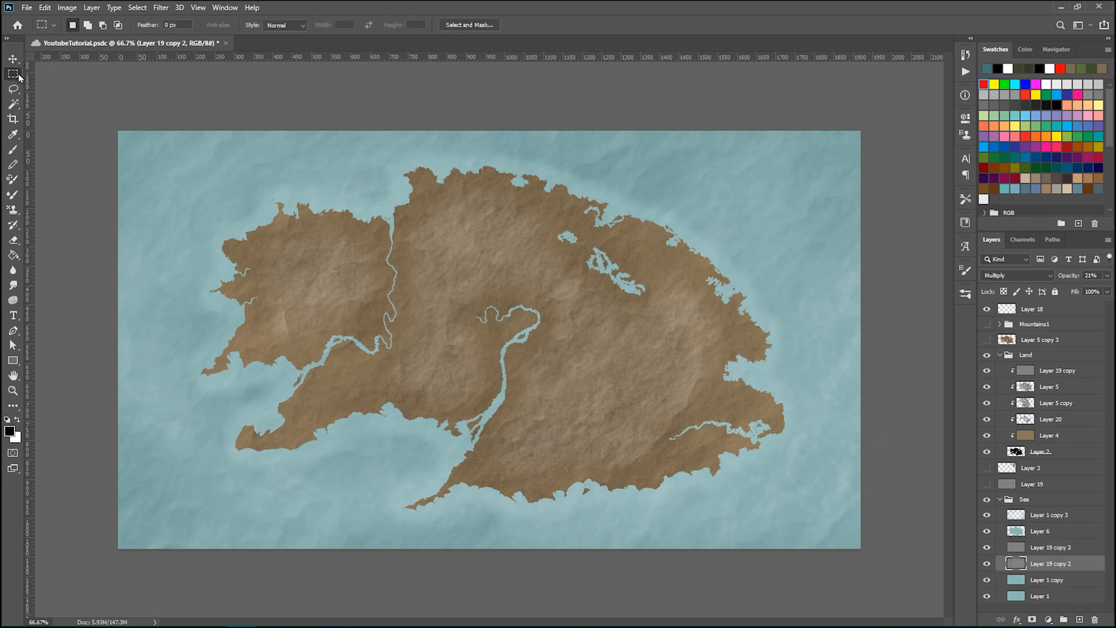
Step: Draw an elliptical marquee selection spanning the whole canvas
right_click(19, 75)
left_click(52, 86)
left_click_drag(119, 131, 861, 548)
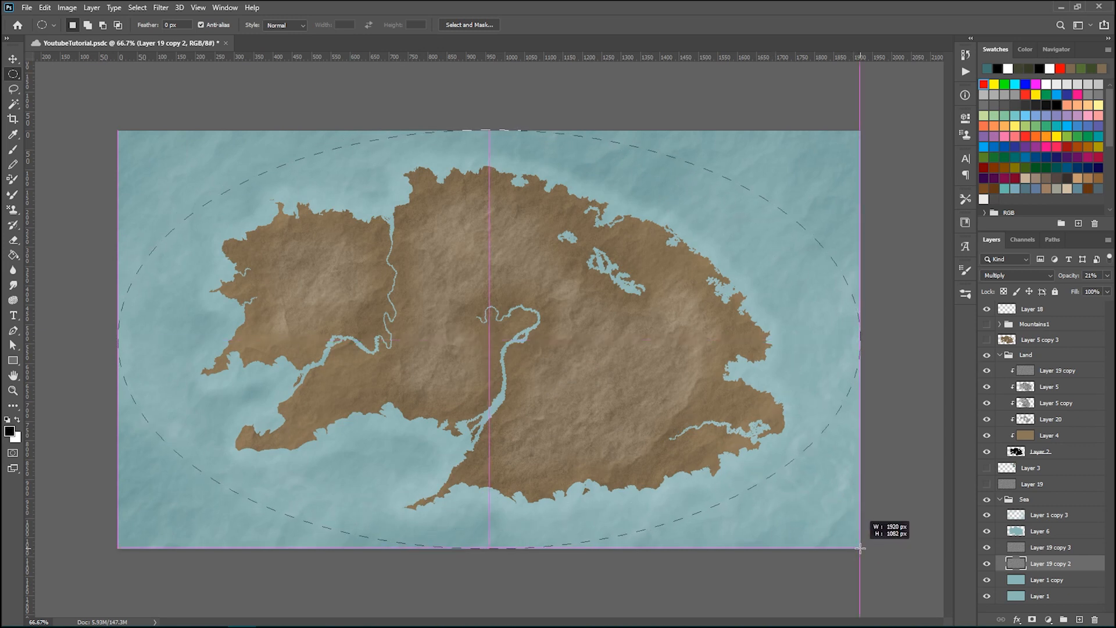
left_click_drag(862, 549, 861, 548)
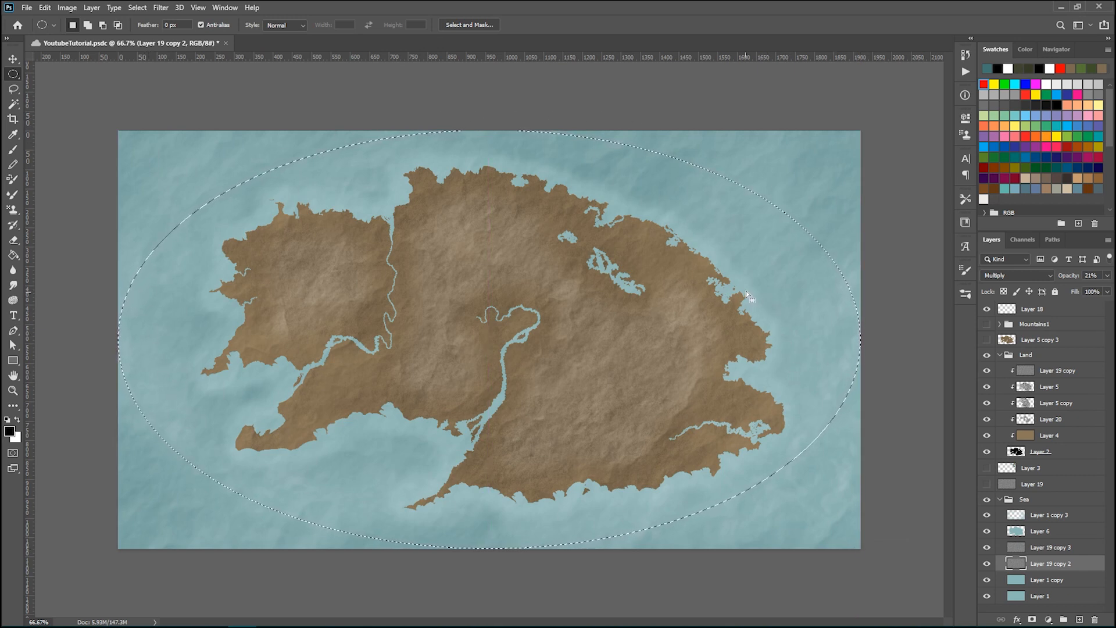
Step: Feather the oval 20 px, invert it, remove the texture outside, deselect, and pick both texture copies
left_click(138, 8)
mouse_move(175, 171)
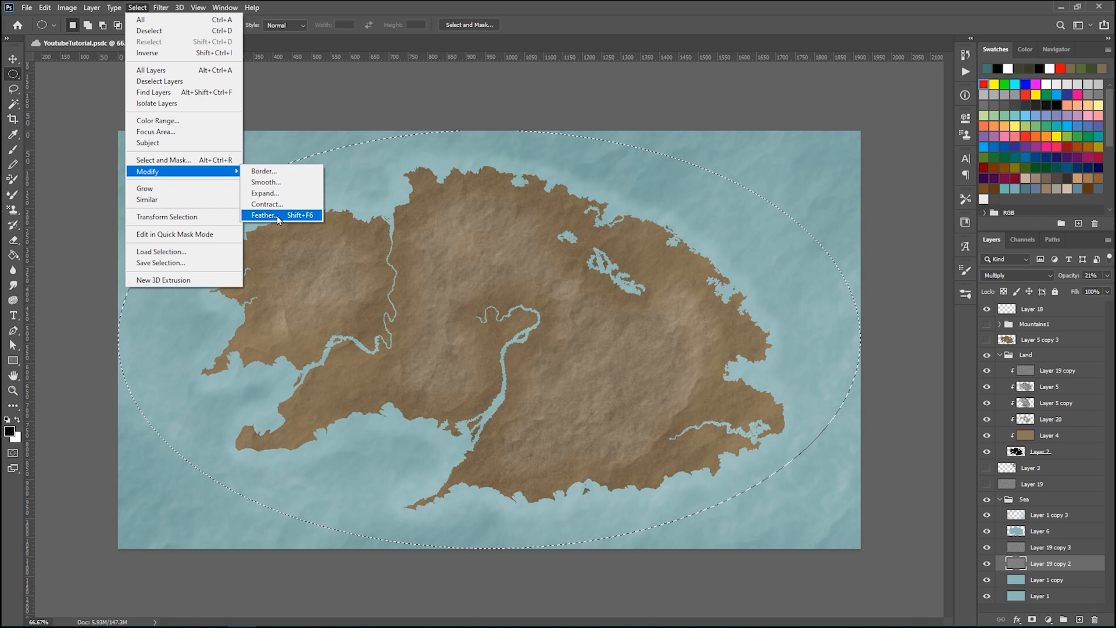
left_click(266, 216)
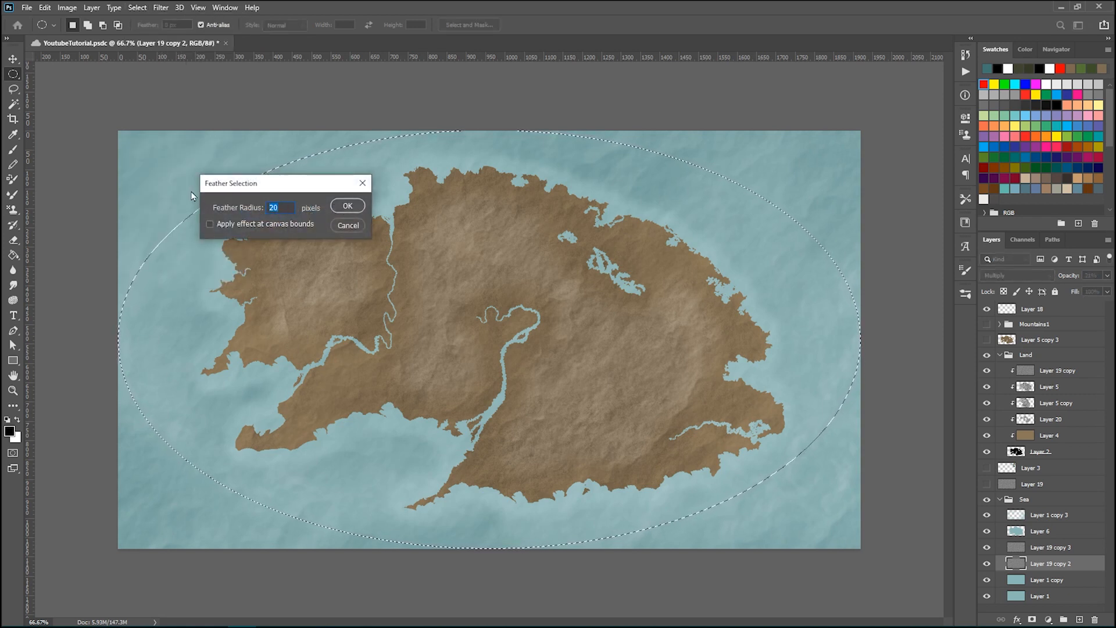
key("Return")
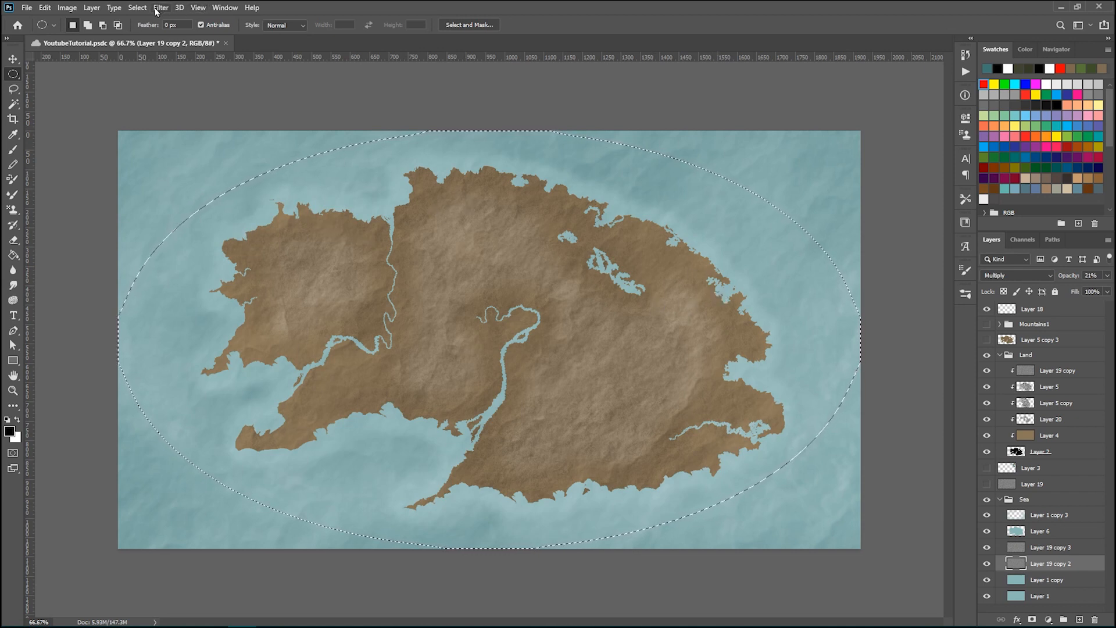
left_click(138, 7)
left_click(147, 52)
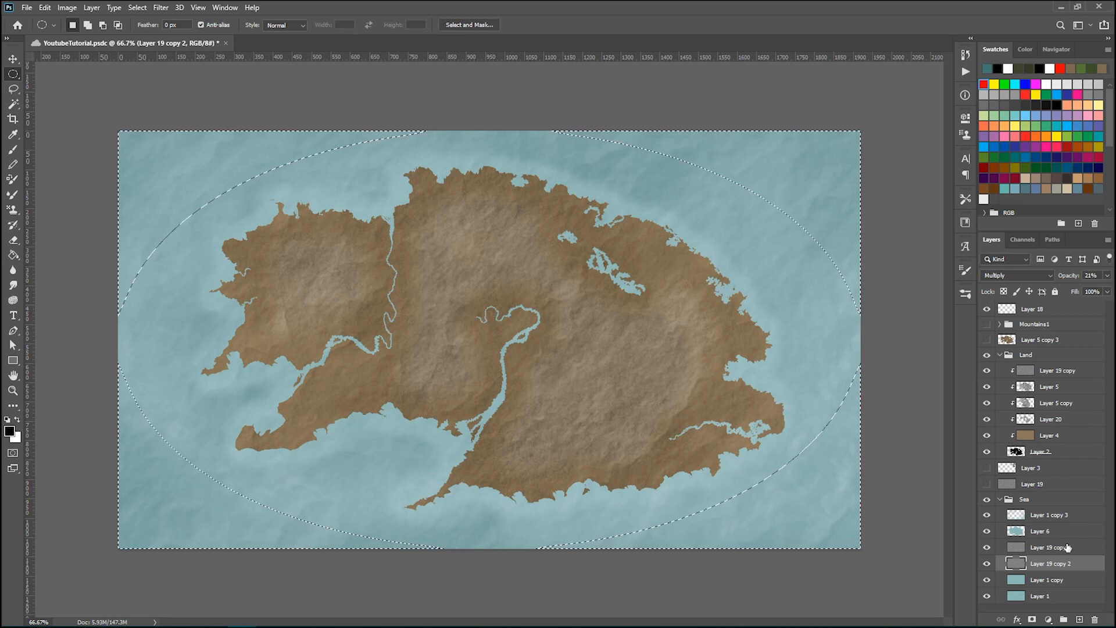
key("ctrl+j")
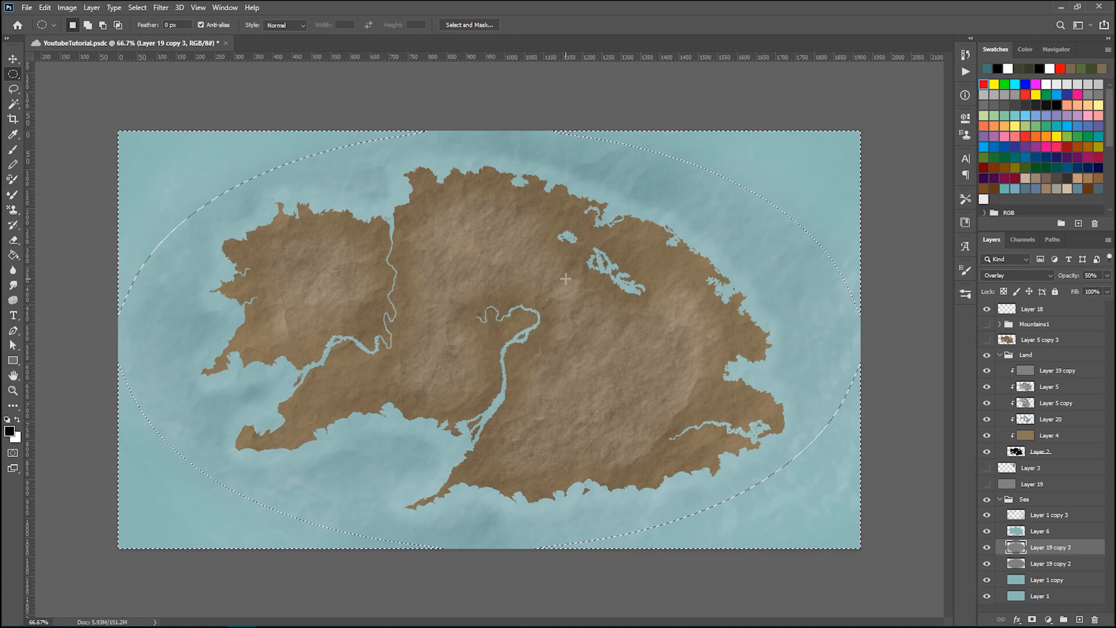
key("ctrl+d")
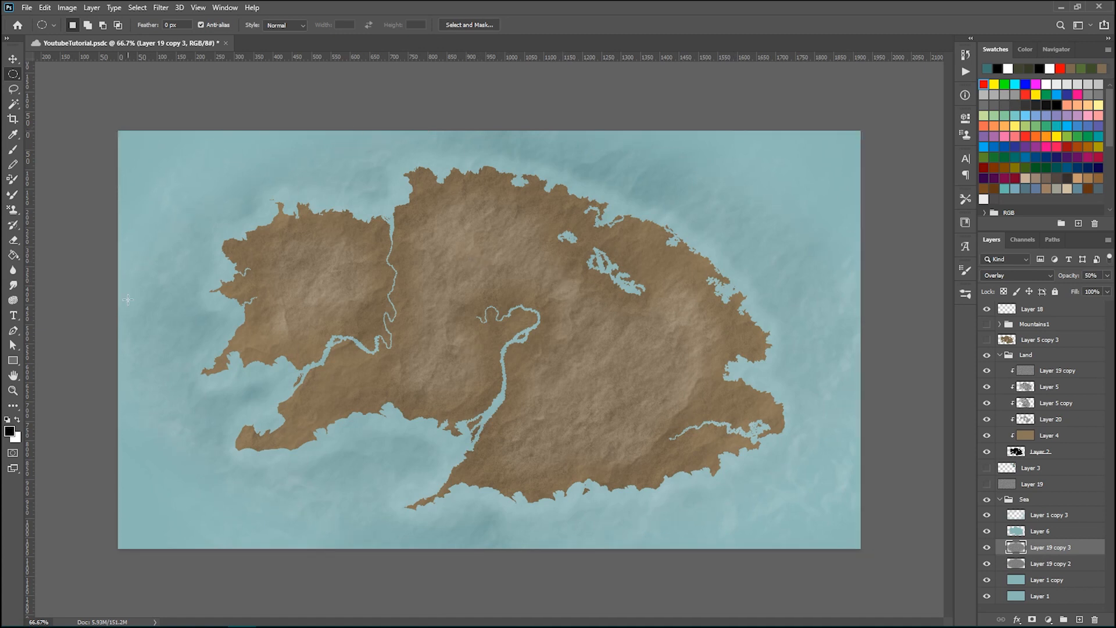
left_click(1067, 565, "shift")
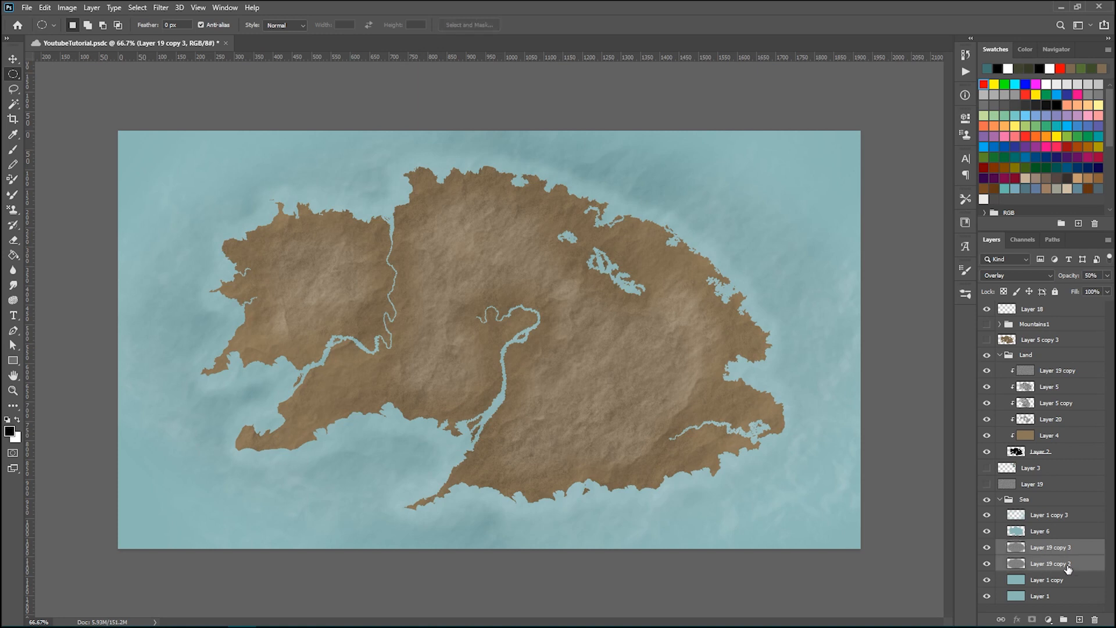
Step: Free-transform both sea texture layers to about 114% past the canvas edges and commit
key("ctrl+t")
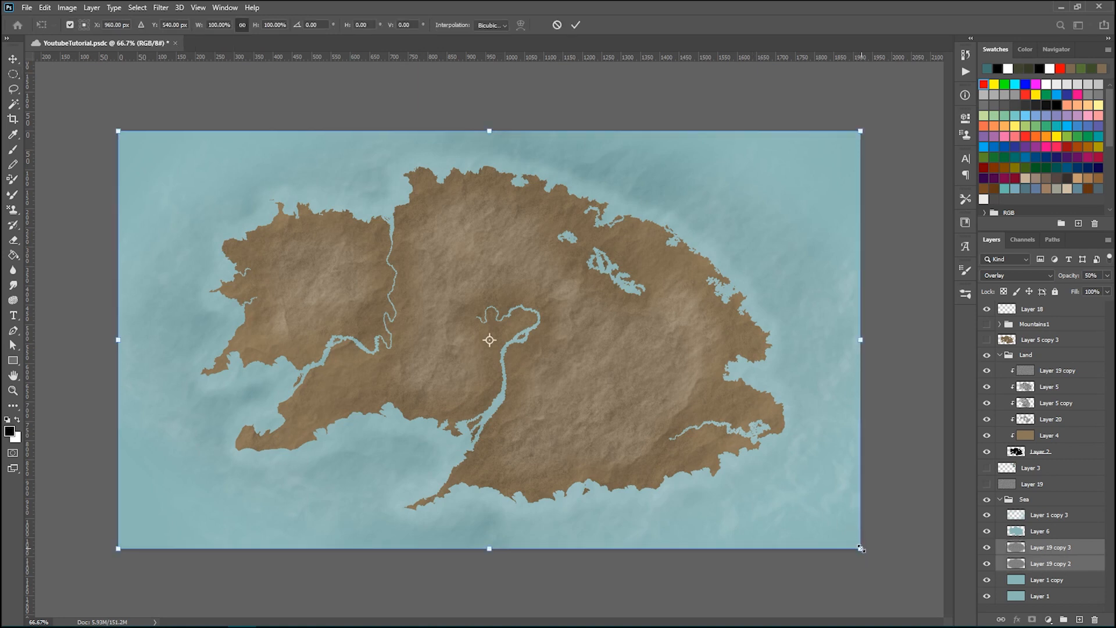
left_click_drag(861, 547, 877, 557)
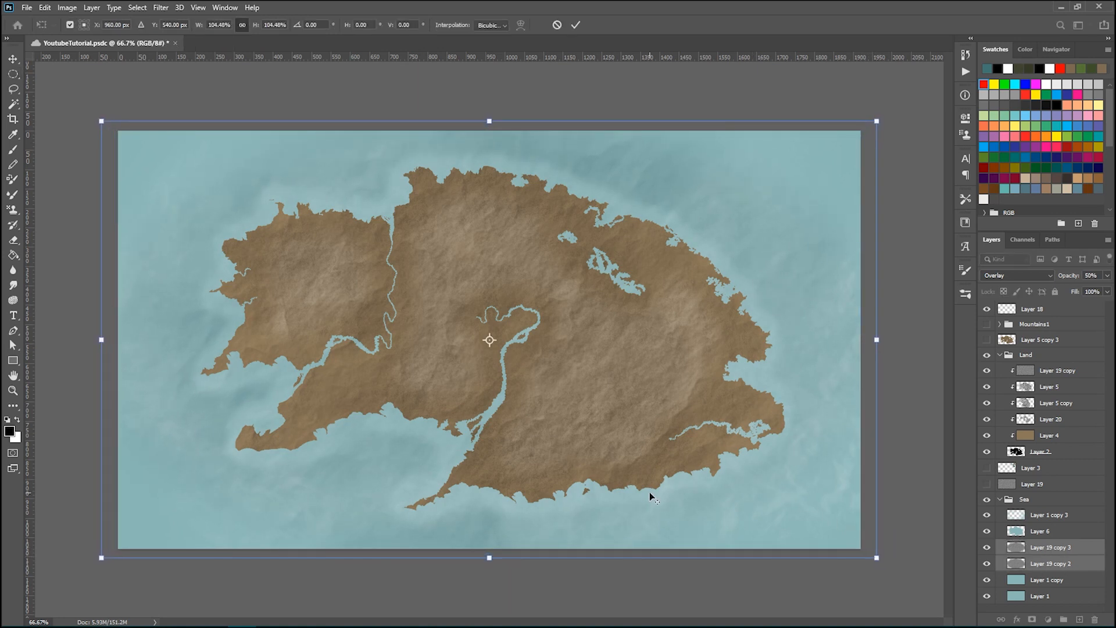
mouse_move(102, 119)
left_mouse_down()
mouse_move(70, 98)
mouse_move(98, 120)
left_mouse_up()
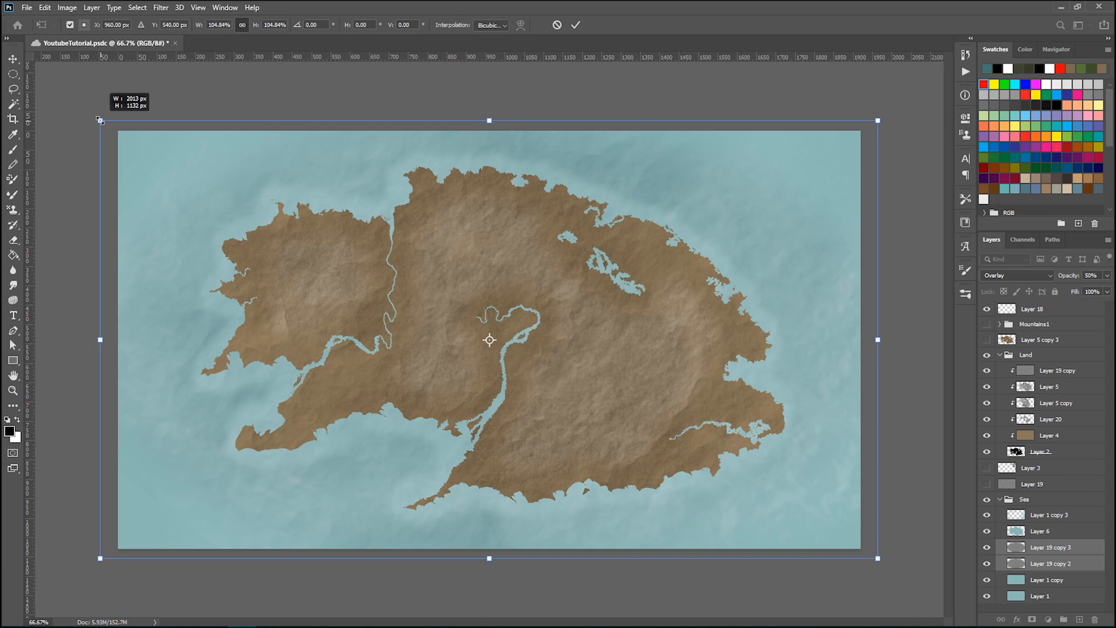
key("Return")
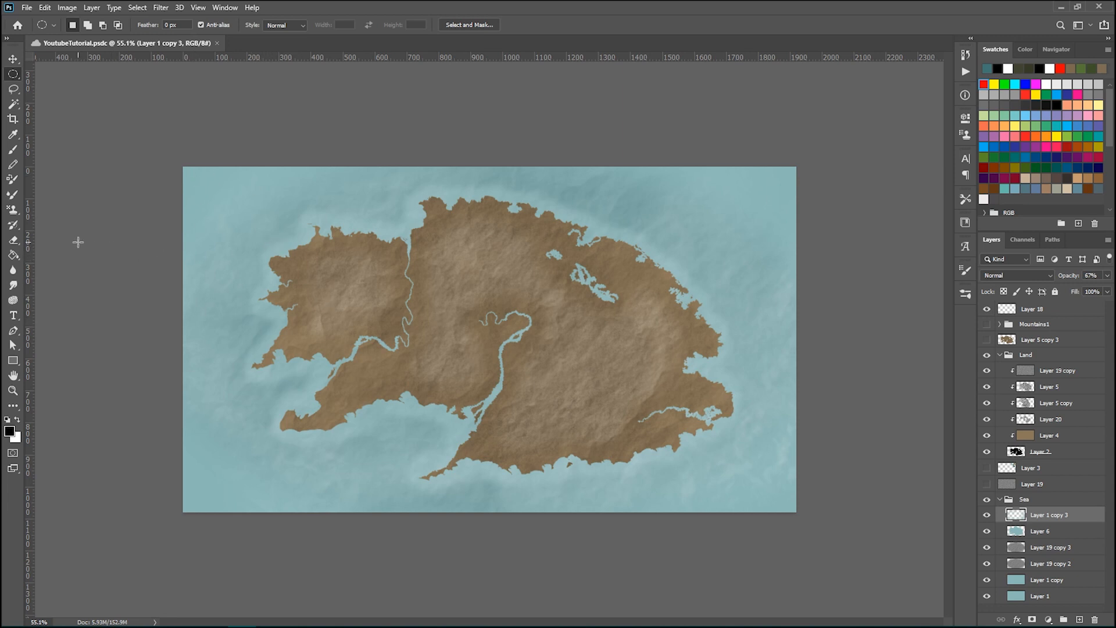
left_click(14, 256)
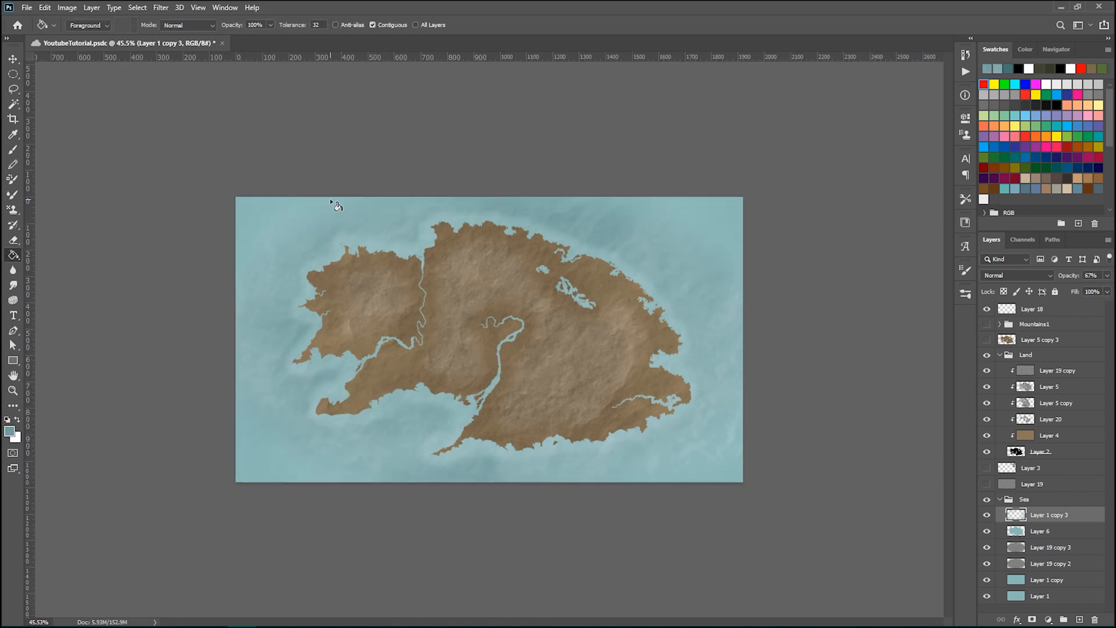
Step: Switch to a very large Soft Round brush for painting over the sea
key("b")
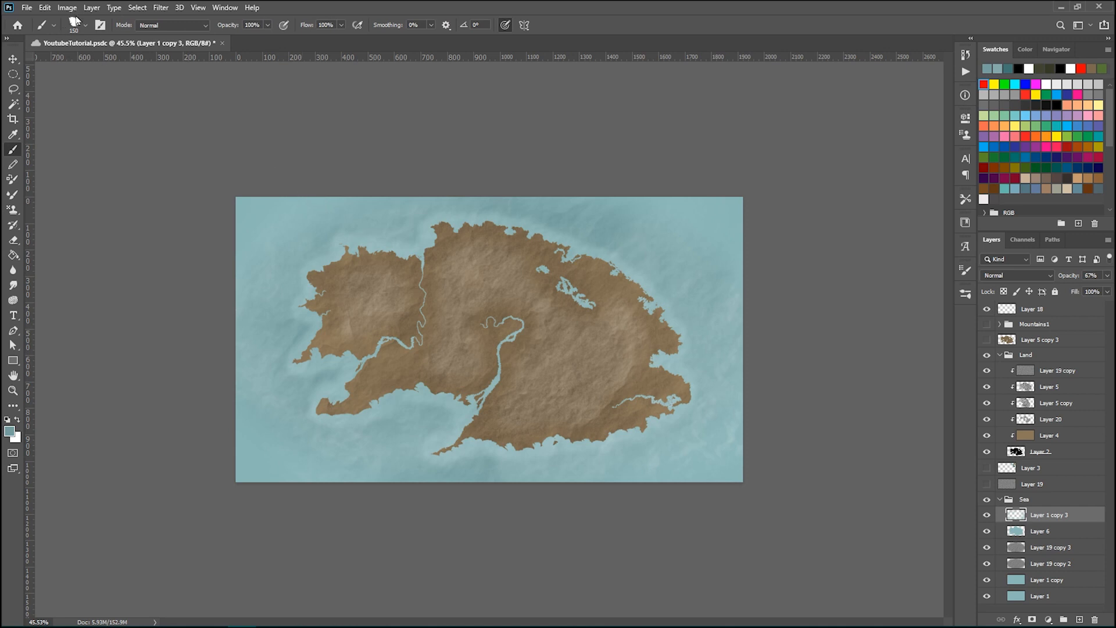
left_click(75, 23)
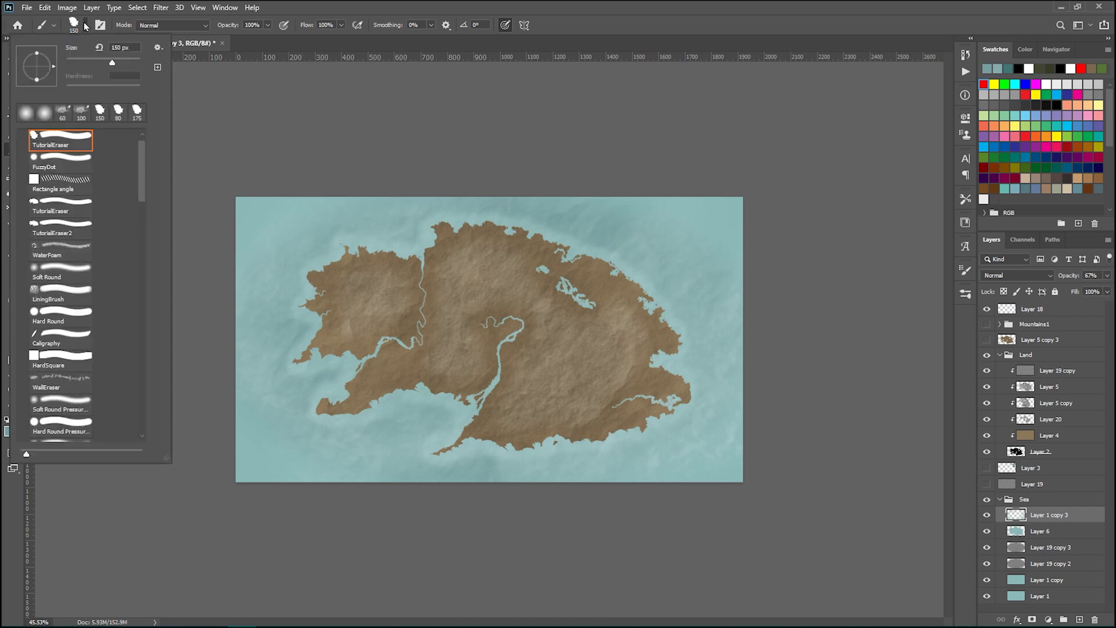
left_click(64, 279)
left_click(230, 110)
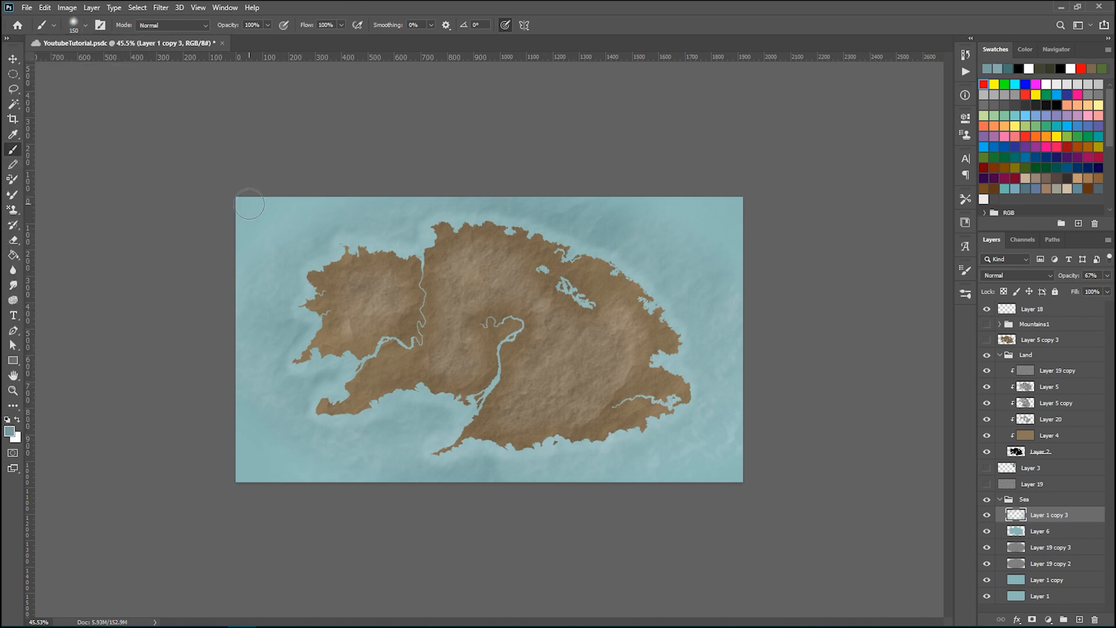
key("bracketright")
key("bracketright")
key("bracketright")
Step: Create a new Multiply-blended Layer 21 atop the Sea group
key("ctrl+shift+n")
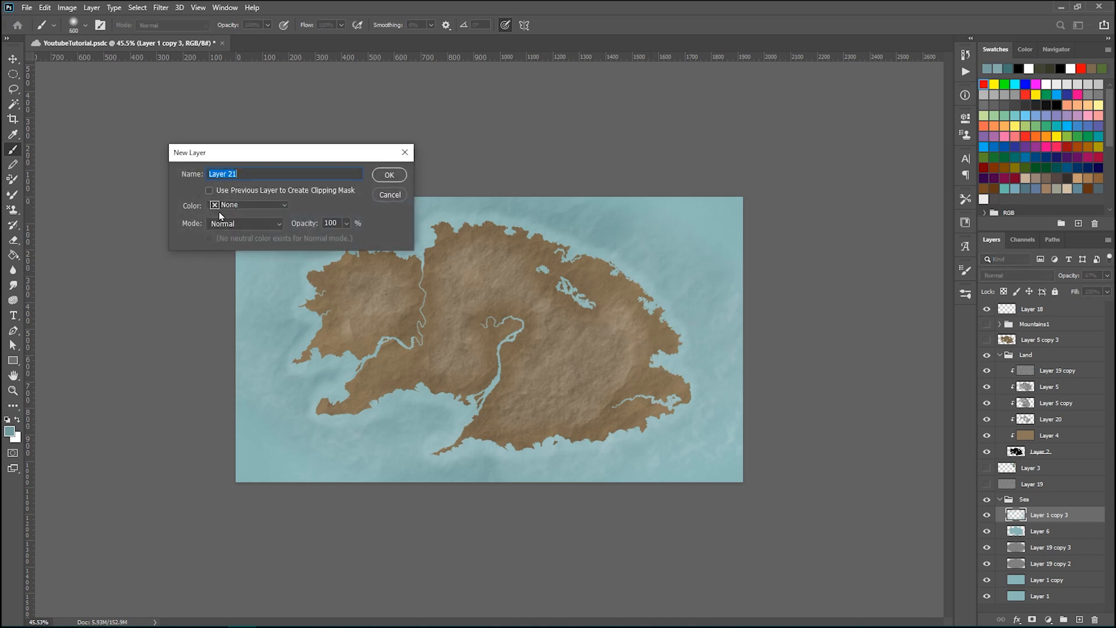
left_click(245, 223)
left_click(222, 279)
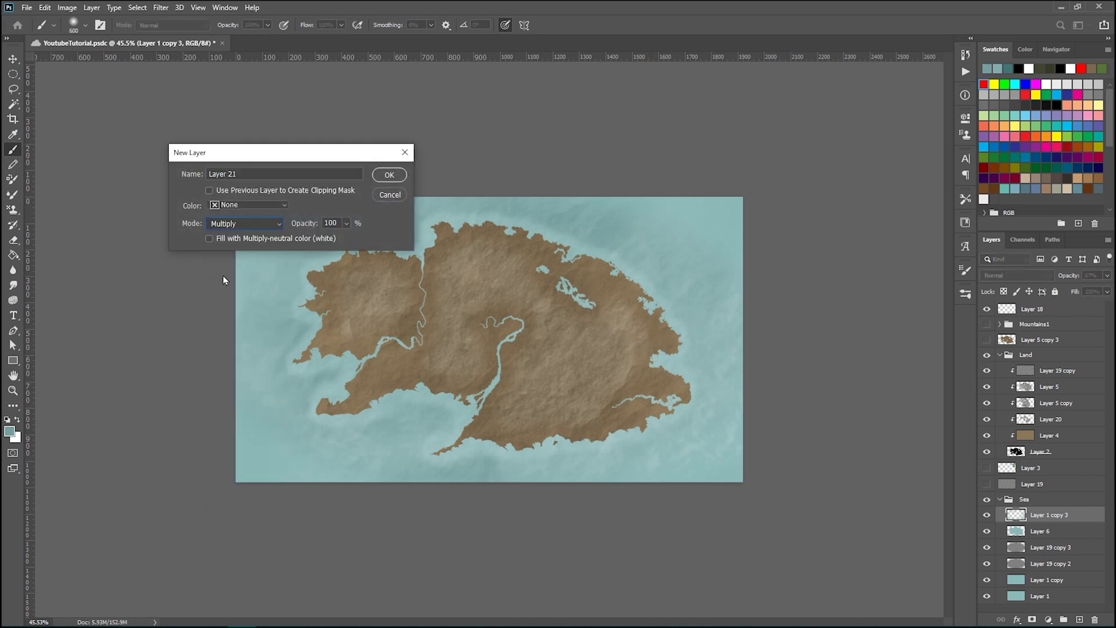
left_click(389, 175)
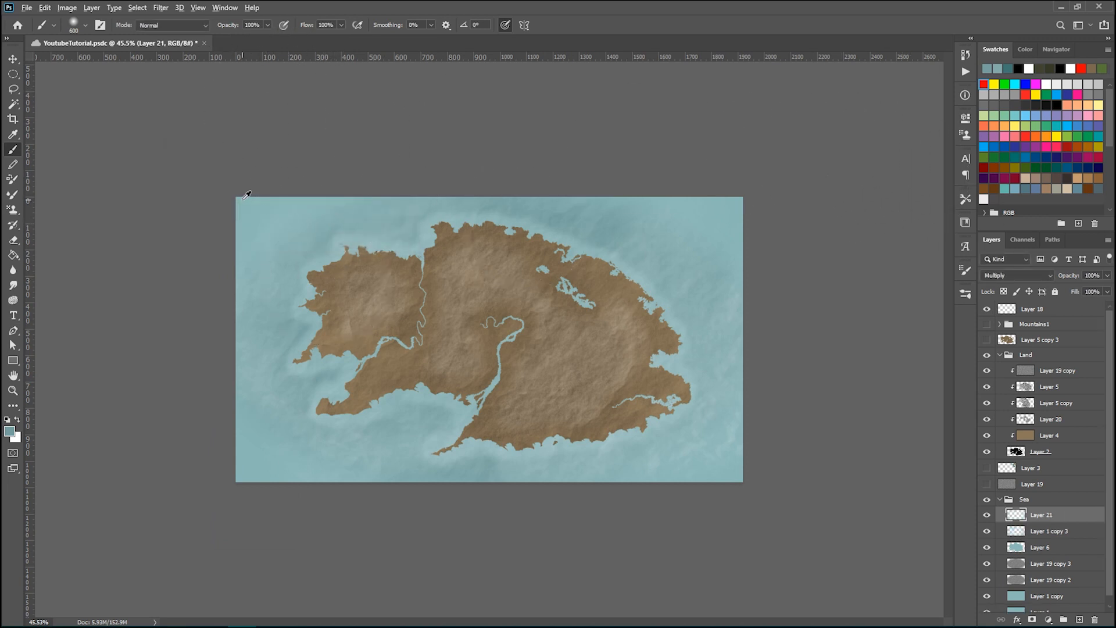
Step: Sample a teal from the sea and brush darker teal along the canvas edges on Layer 21
left_click(347, 232, "alt")
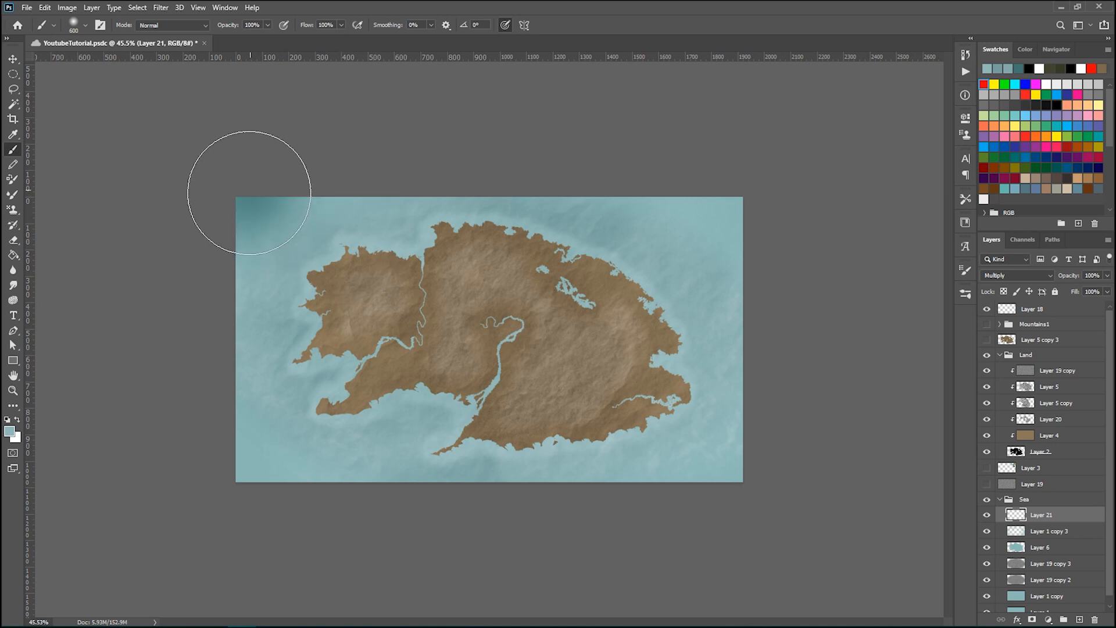
mouse_move(244, 218)
left_mouse_down()
mouse_move(265, 172)
mouse_move(262, 519)
left_mouse_up()
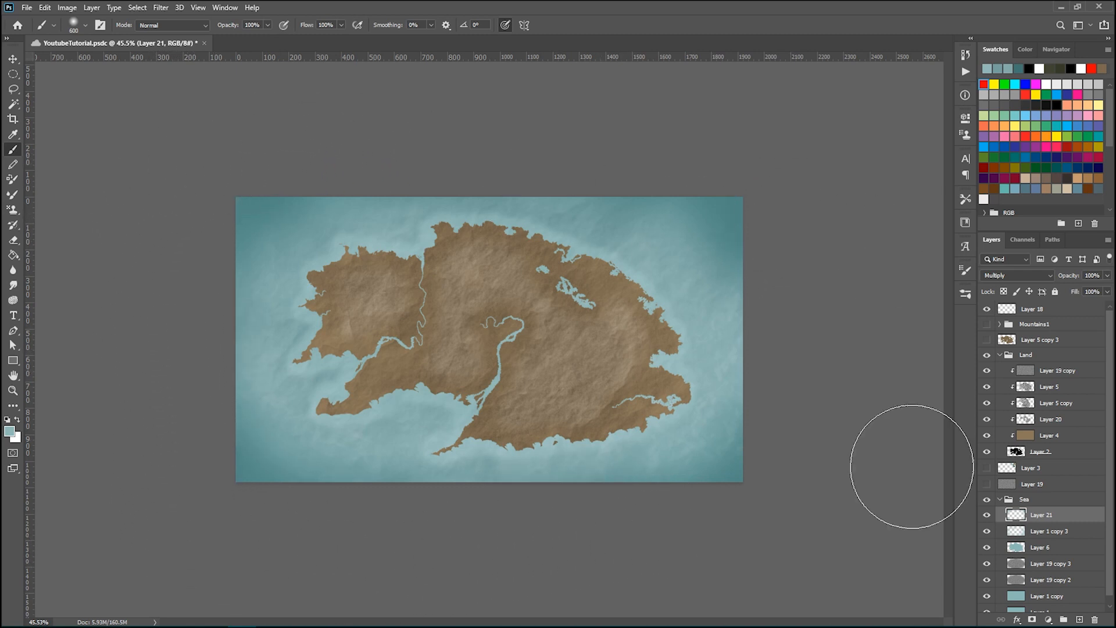
scroll(837, 460, "down", 1)
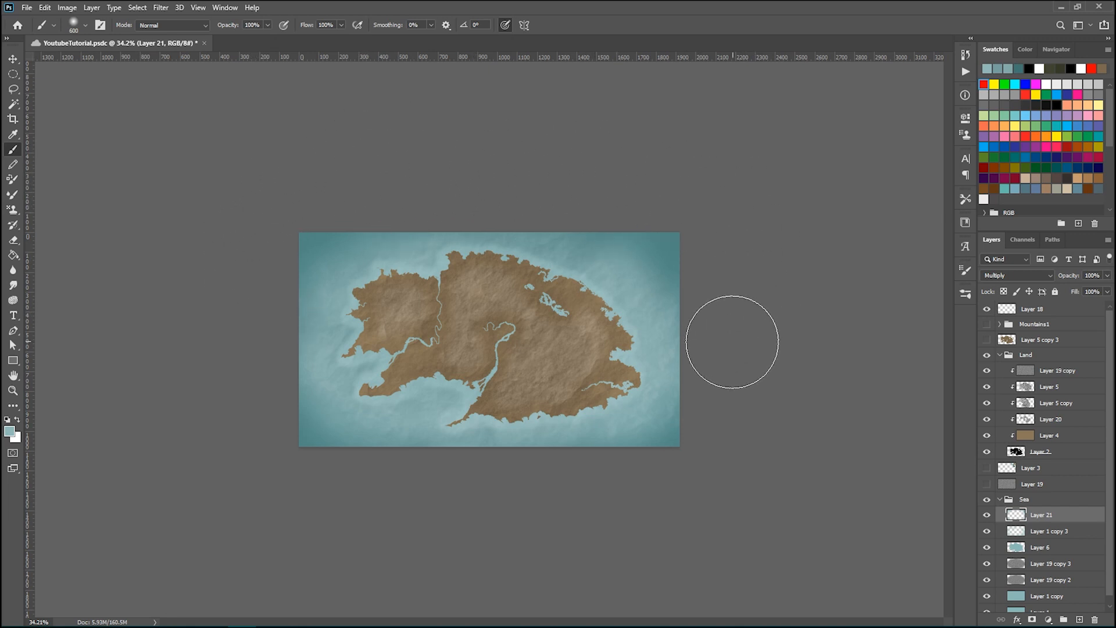
scroll(785, 473, "down", 1)
scroll(785, 472, "up", 2)
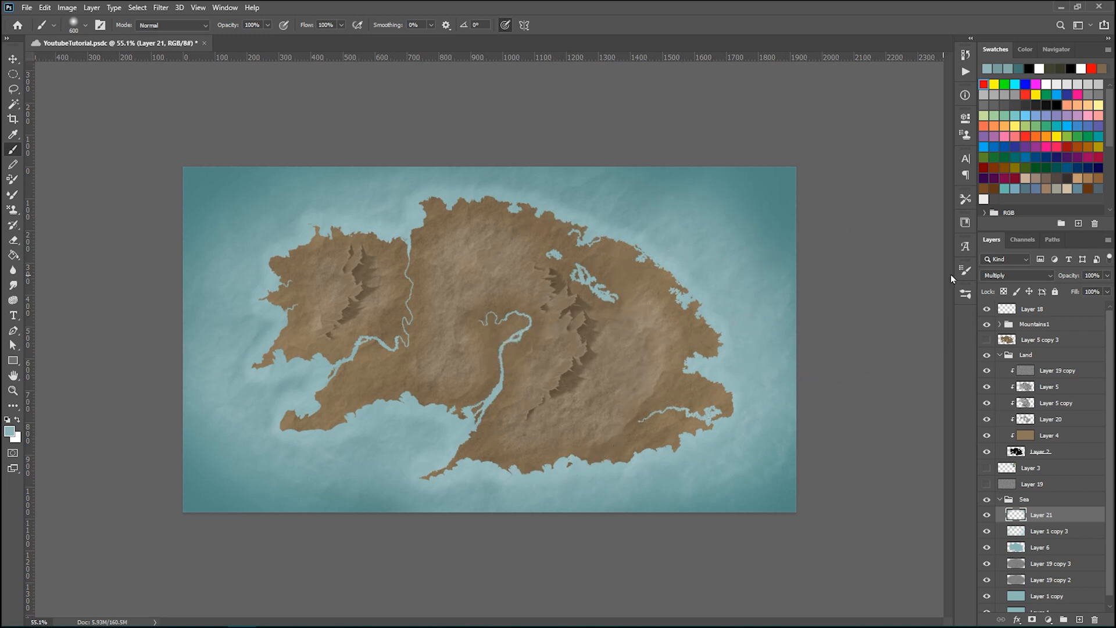
Step: Expand the Mountains1 group and pick the Layer 12 copy ridge with the Move tool
left_click(998, 324)
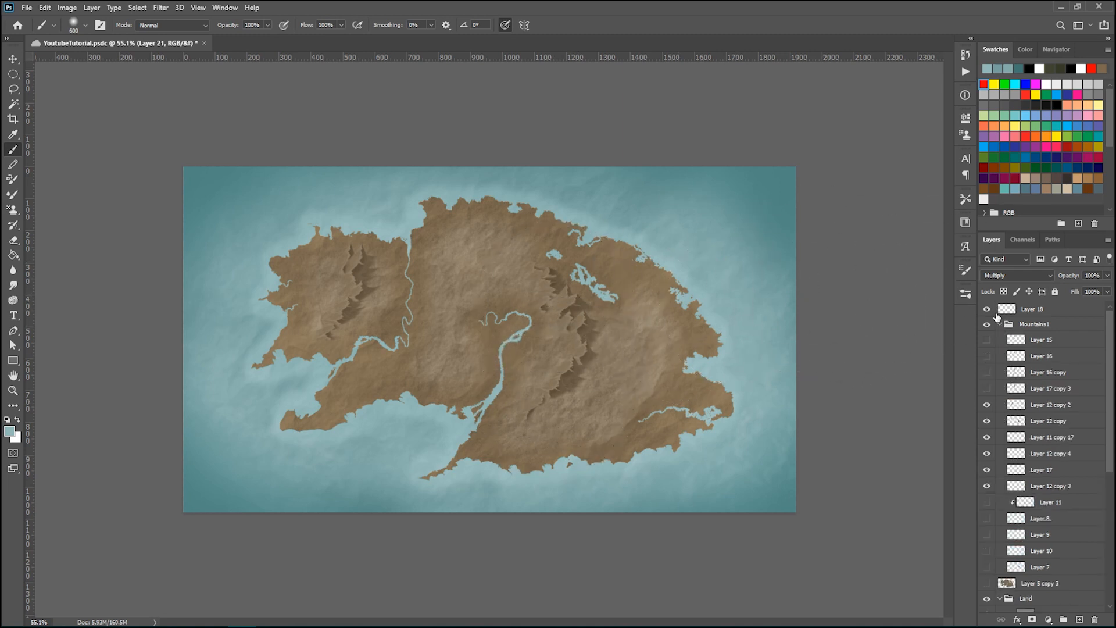
key("v")
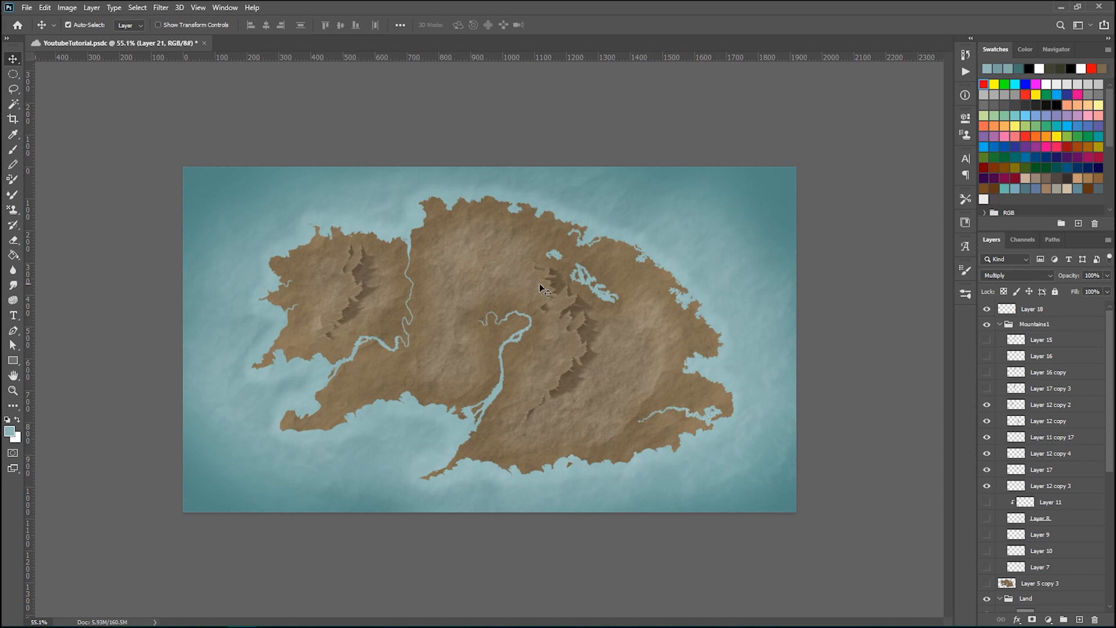
left_click(717, 347)
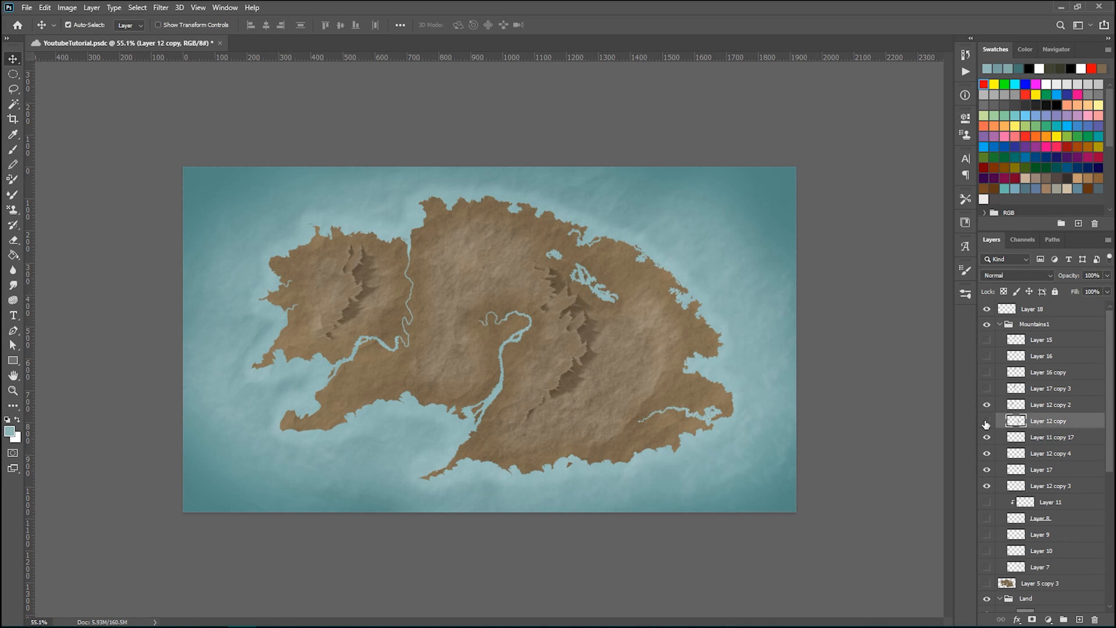
key("ctrl+z")
key("ctrl+shift+z")
scroll(584, 357, "up", 1)
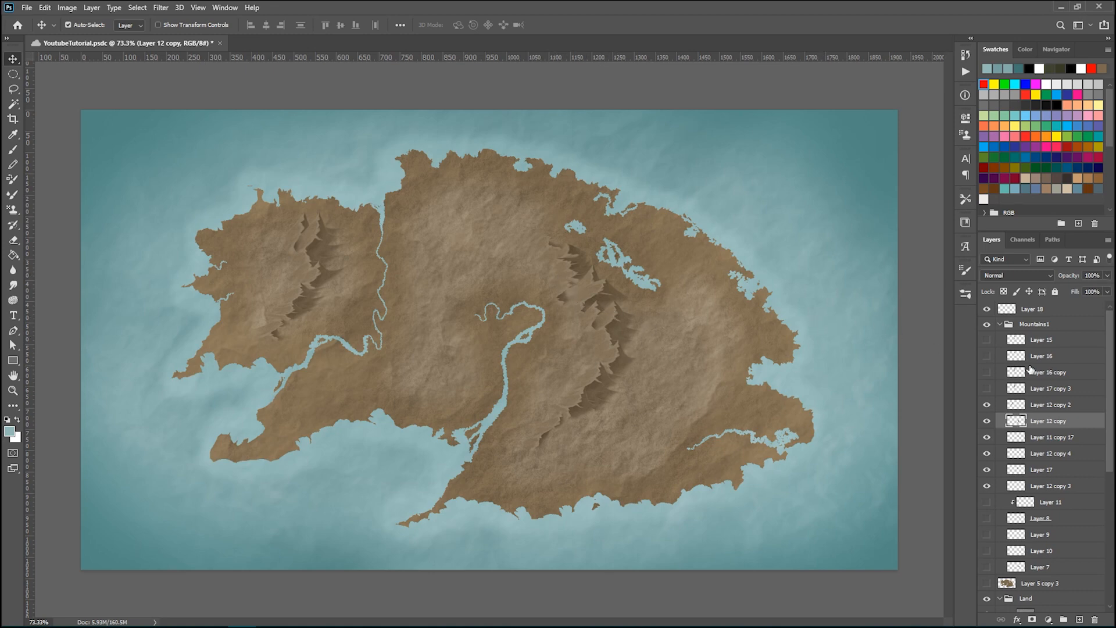
scroll(649, 356, "up", 3)
scroll(592, 415, "down", 2)
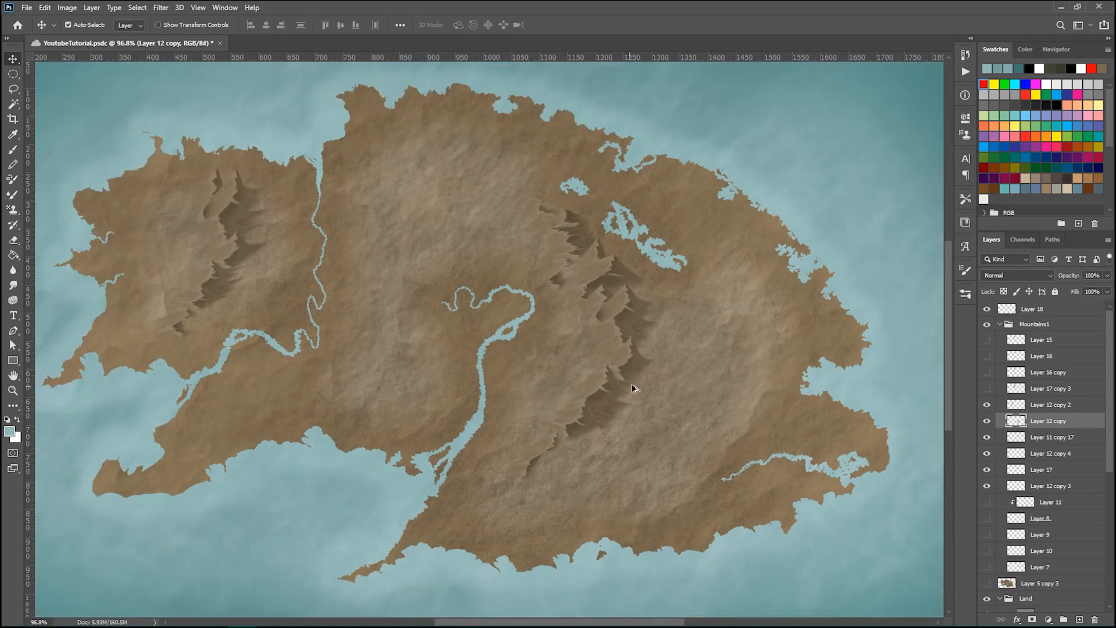
scroll(632, 385, "down", 1)
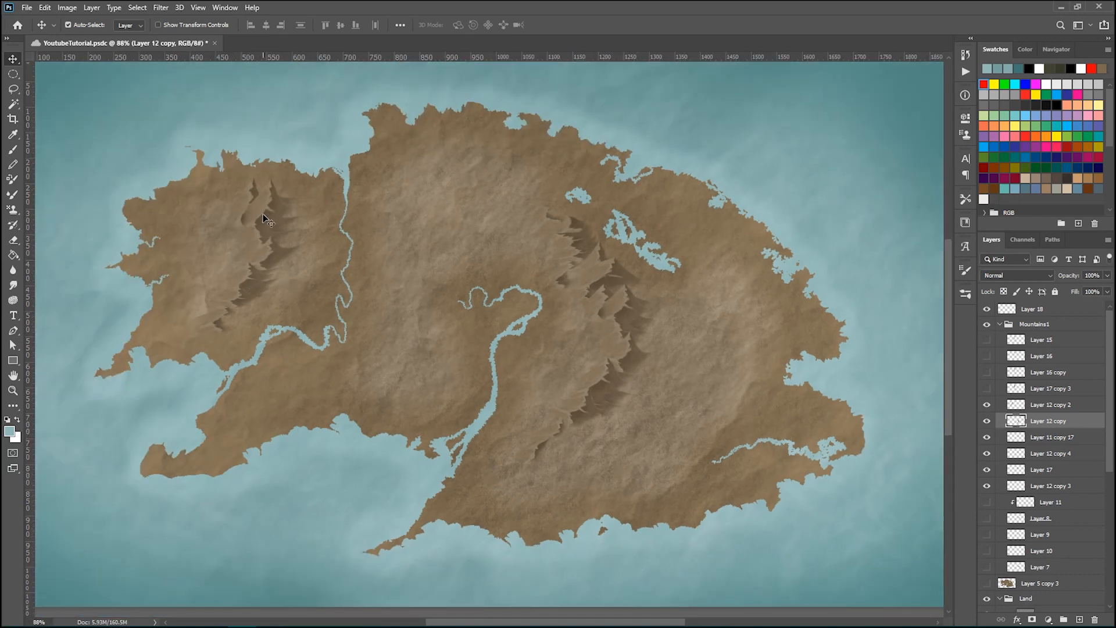
Step: Make Layer 12 copy 2 visible and active, then zoom in on the western mountains
left_click(988, 406)
left_click(1061, 405)
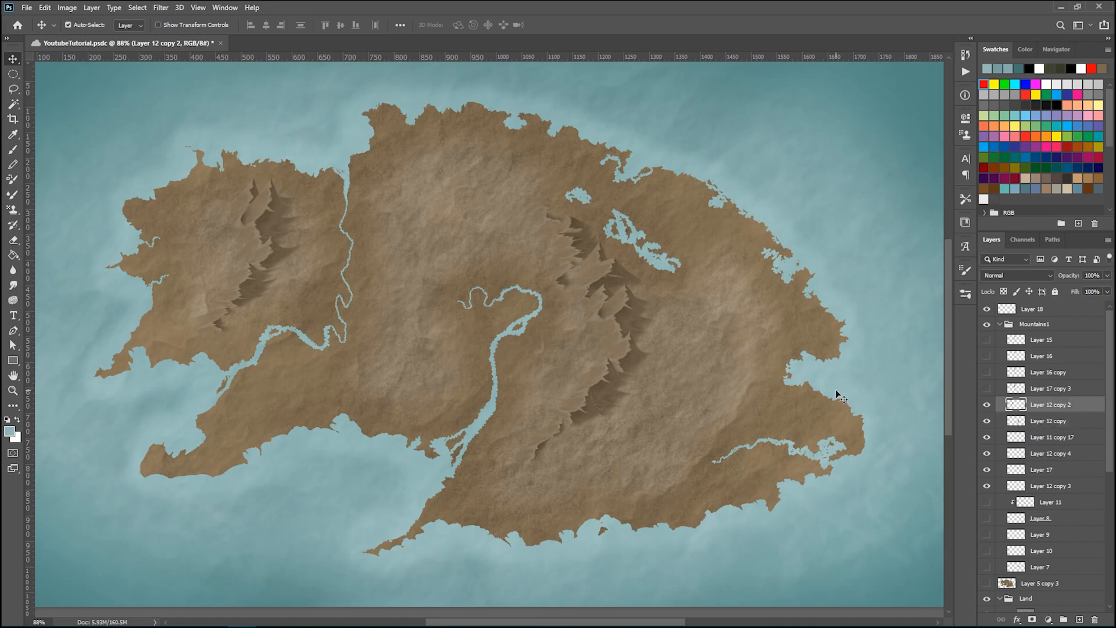
scroll(611, 261, "up", 2)
left_click(467, 254)
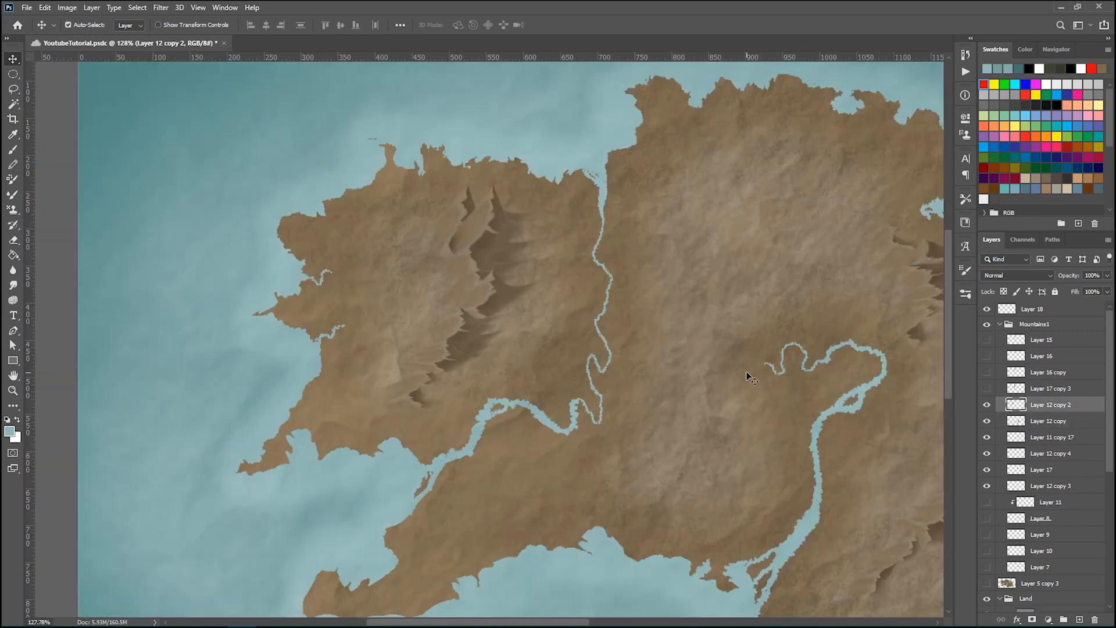
Step: Open Levels on Layer 12 copy 2 and set black point about 30 with midtone 1.12
key("ctrl+l")
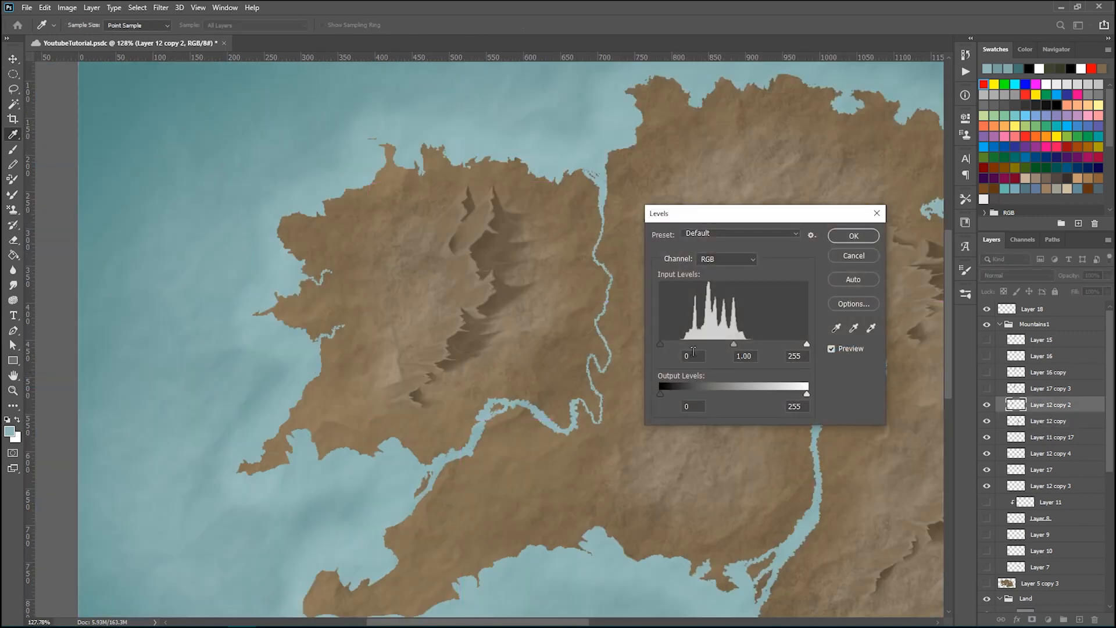
left_click_drag(662, 344, 668, 346)
left_click_drag(805, 343, 790, 346)
left_click_drag(668, 345, 676, 343)
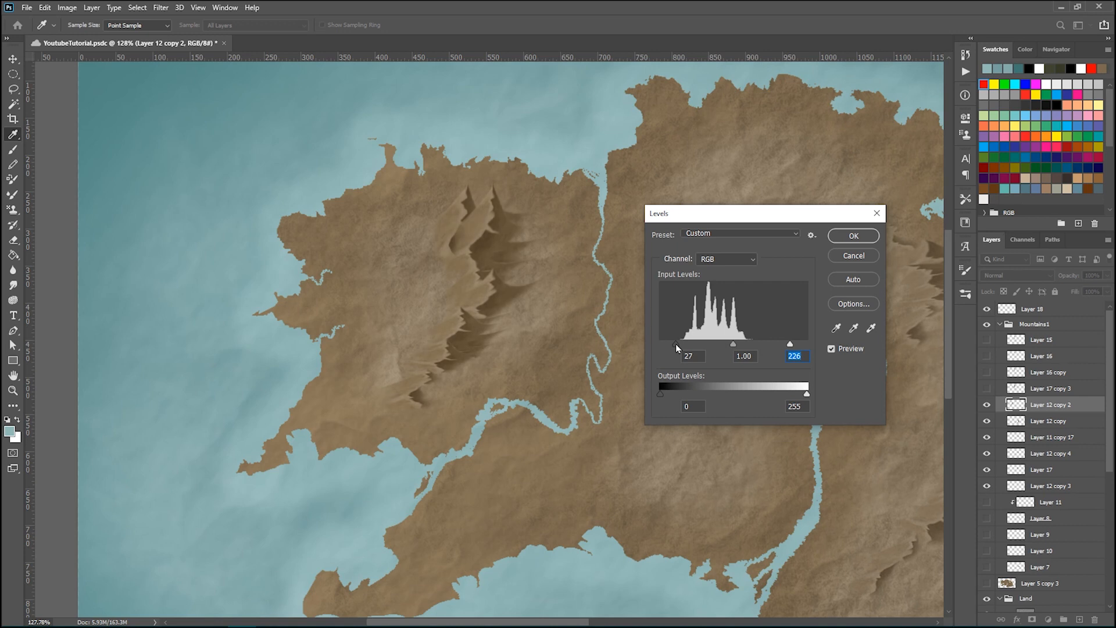
left_click(680, 345)
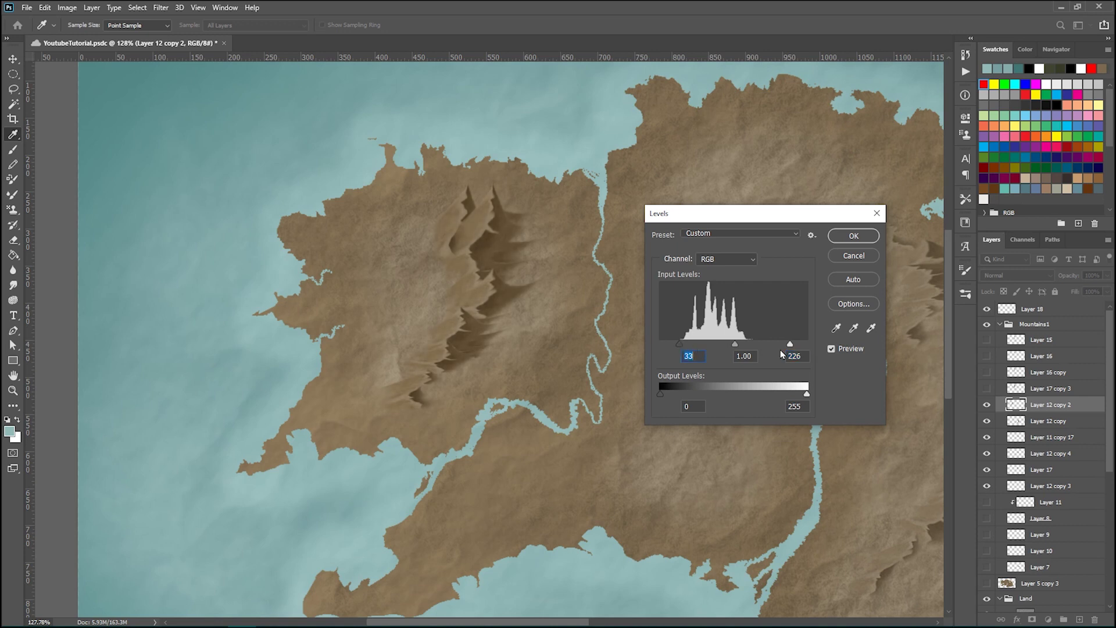
left_click(731, 344)
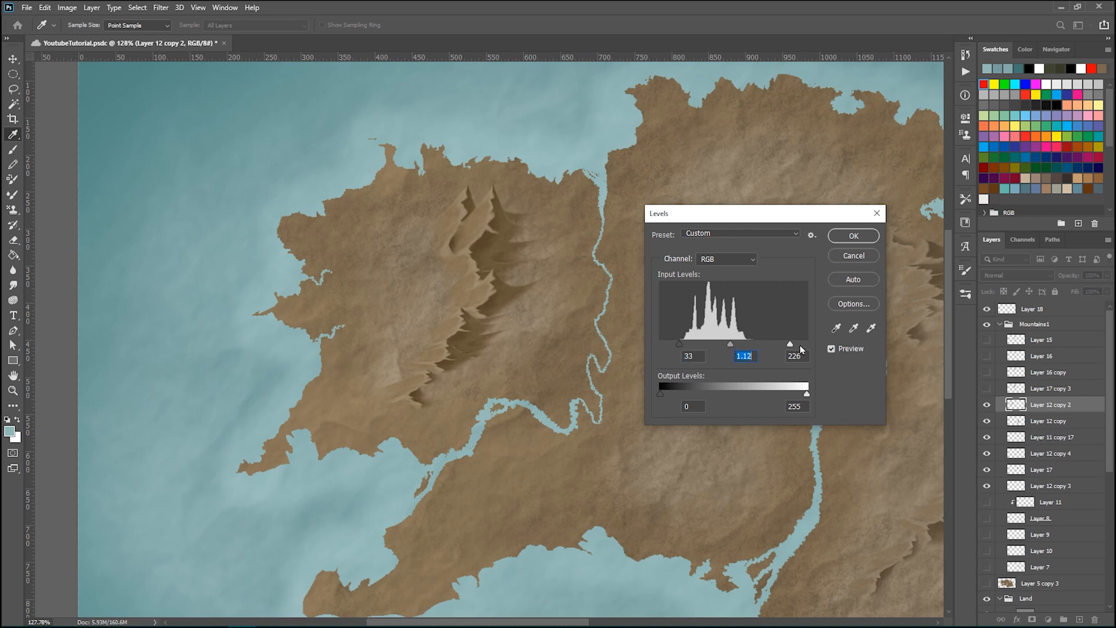
Step: Set the Levels white point to 220 and select the black point value for editing
left_click_drag(790, 346, 786, 346)
double_click(795, 357)
type("220")
key("shift+Tab")
key("shift+Tab")
key("Up")
key("Up")
double_click(696, 356)
type("30")
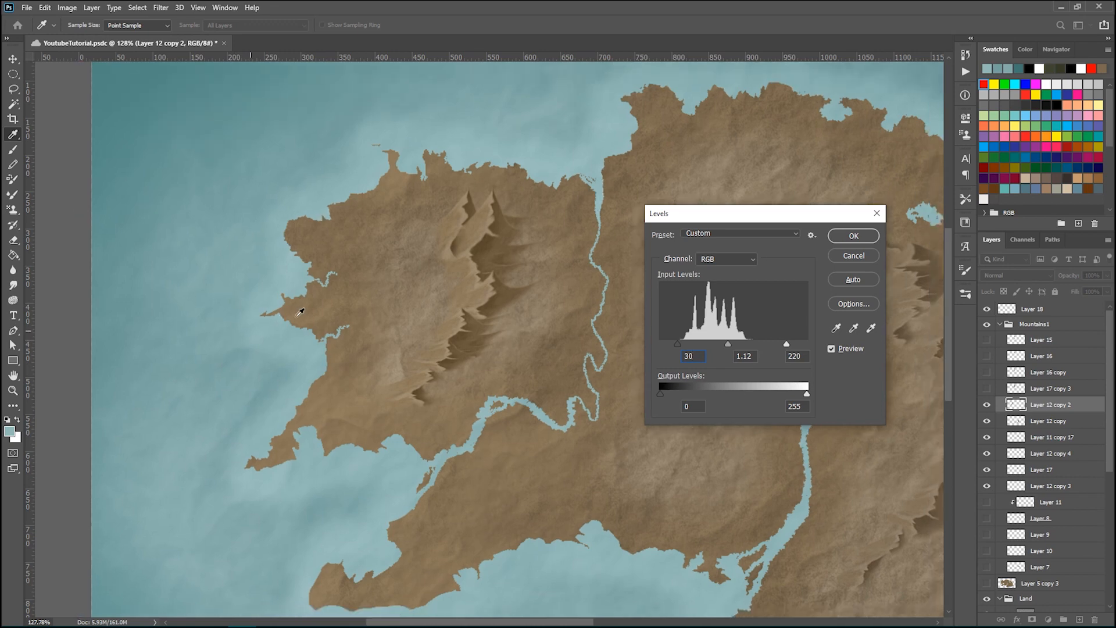
scroll(252, 327, "down", 3, "alt")
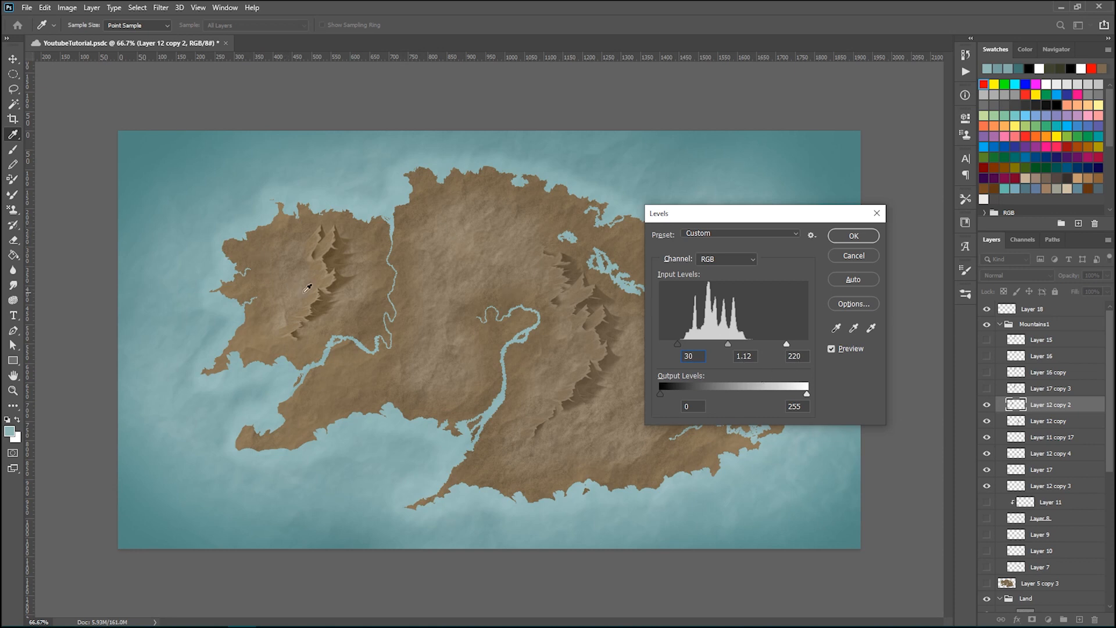
Step: Apply the Levels, then toggle ridge layers' visibility to identify each mountain piece
left_click(855, 237)
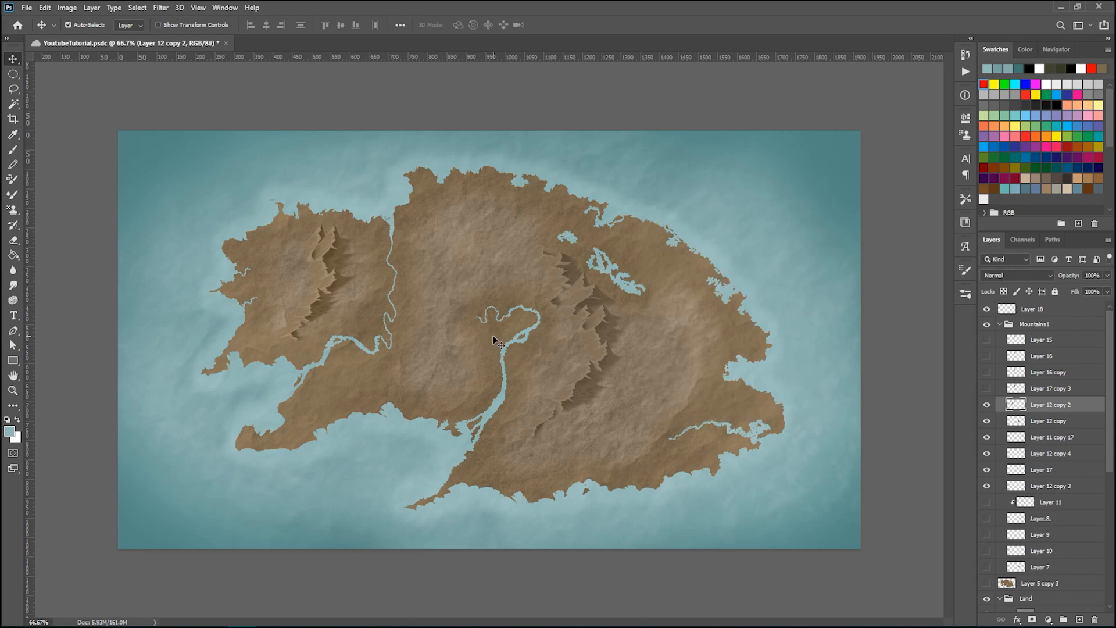
left_click(1056, 421)
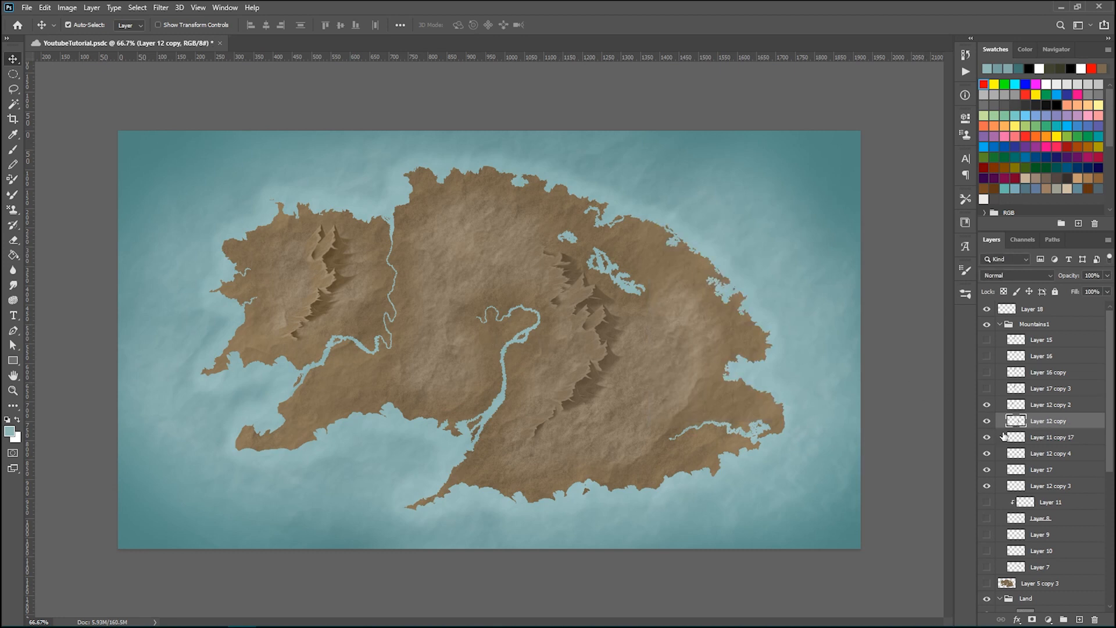
left_click(987, 424)
left_click(988, 437)
left_click(987, 453)
left_click(988, 469)
left_click(987, 423)
left_click(987, 438)
left_click(988, 456)
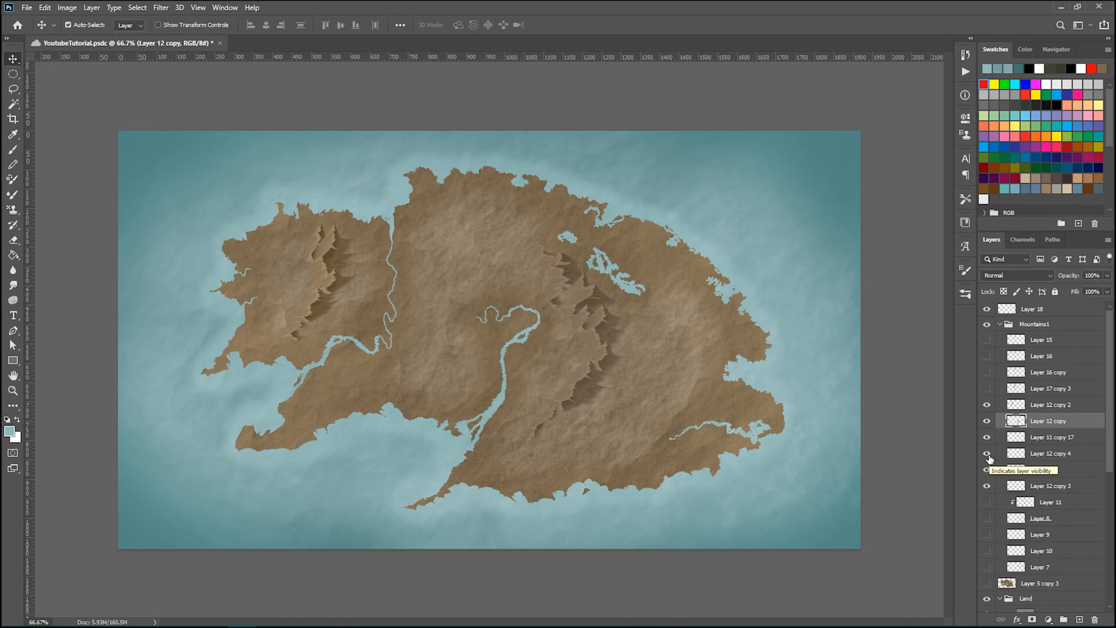
left_click(988, 406)
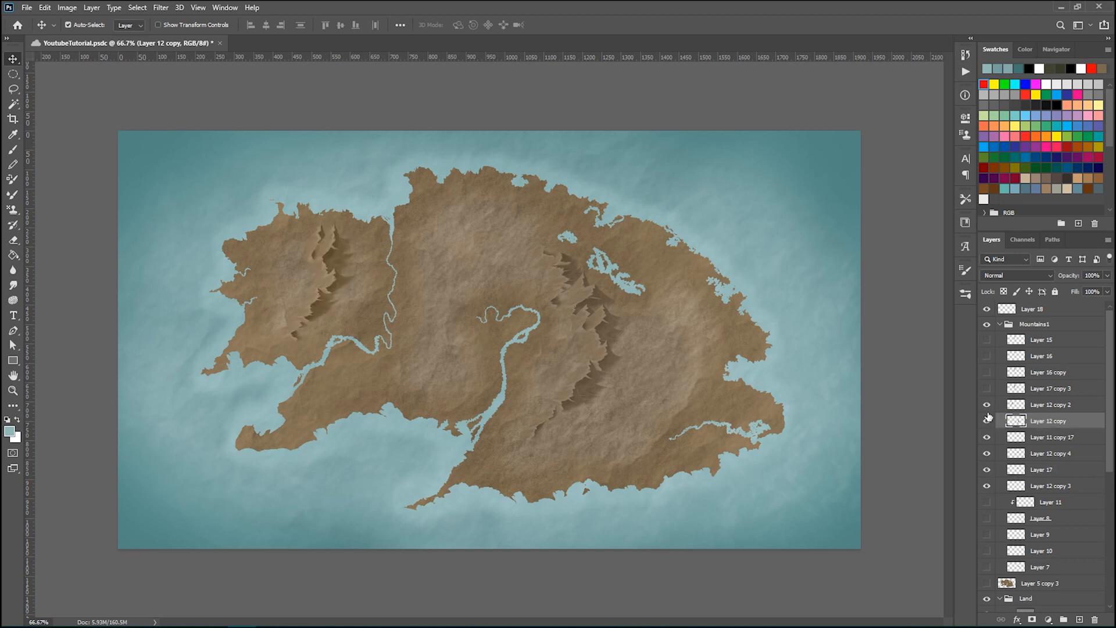
Step: Merge Layer 11 copy 17 and Layer 12 copy 3 into Layer 17, then select Layer 12 copy
left_click(1051, 439, "shift")
key("ctrl+e")
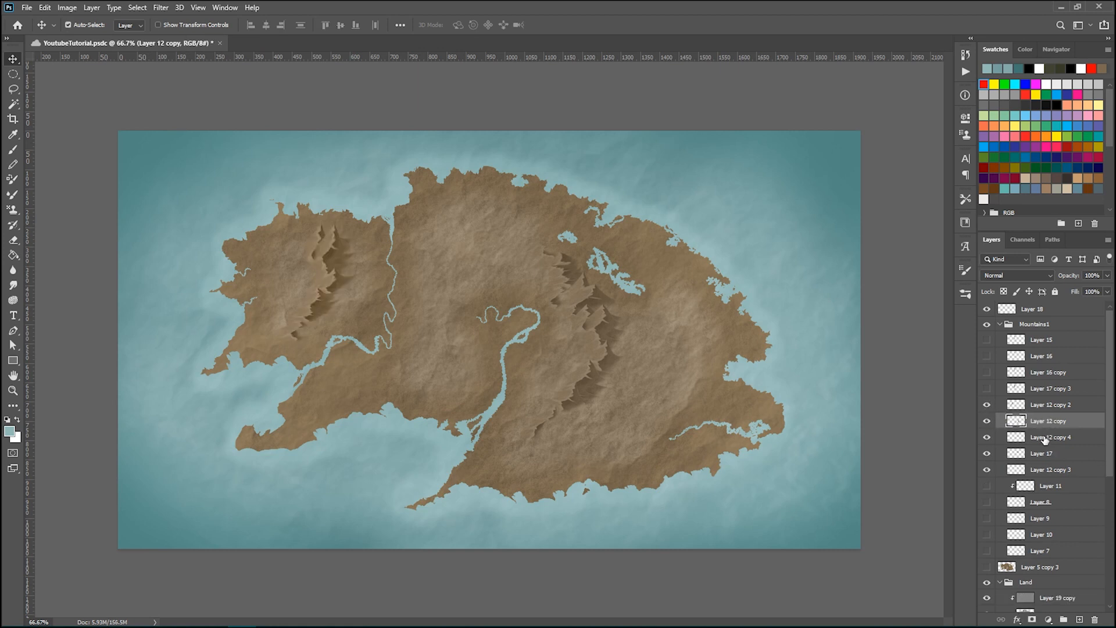
left_click(1047, 458)
left_click(1046, 472, "shift")
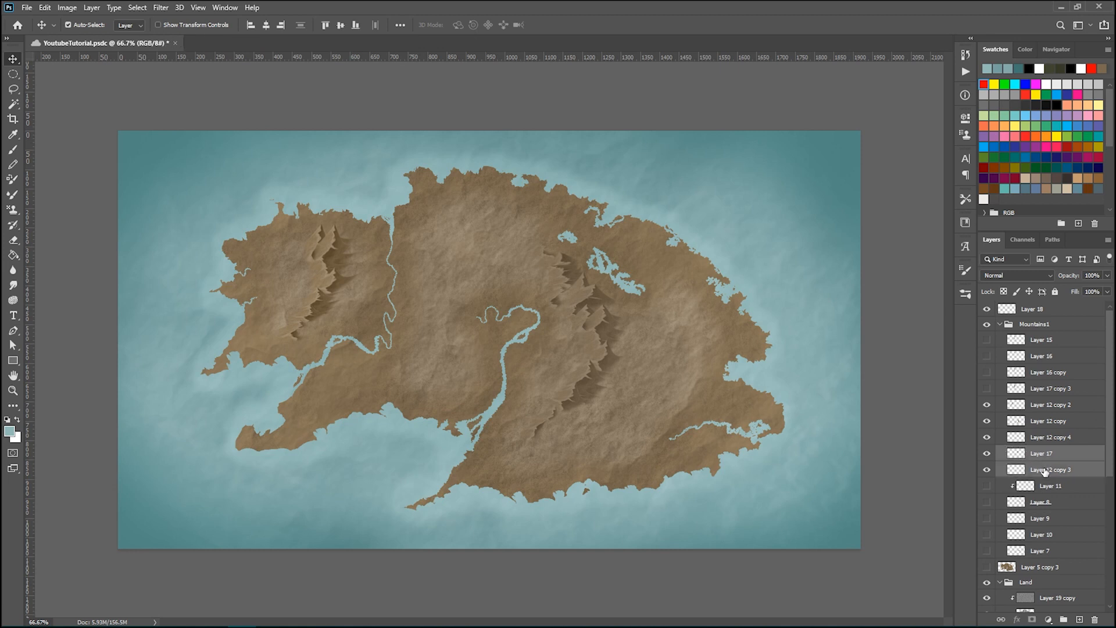
key("ctrl+e")
left_click(1051, 422)
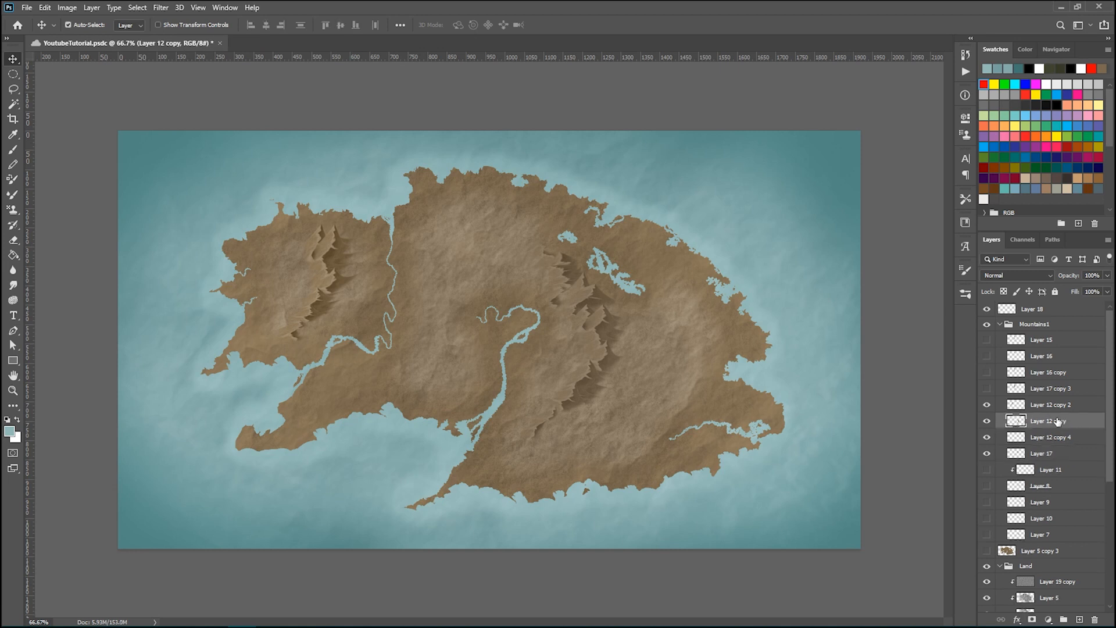
Step: Apply a Levels adjustment of 30 / 1.12 / 220 to the Layer 12 copy ridges
key("ctrl+l")
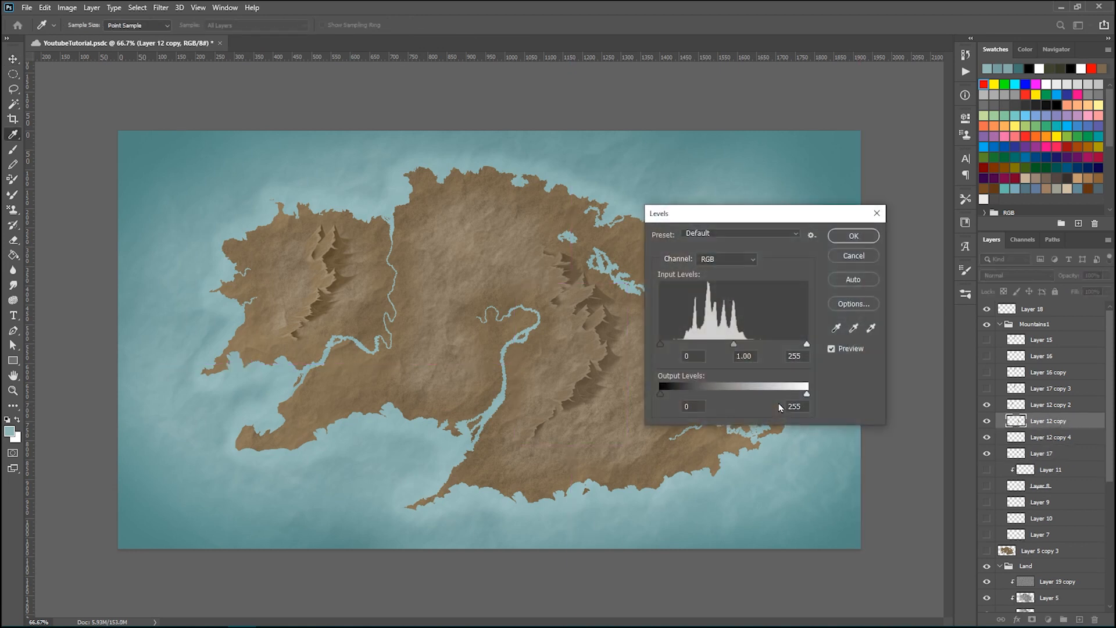
type("30")
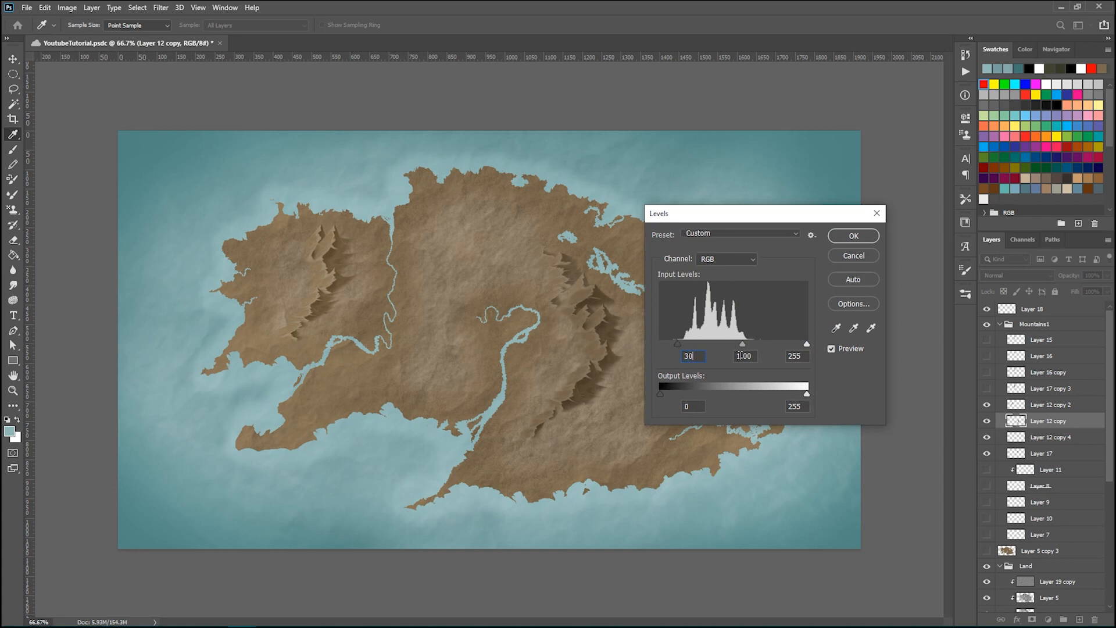
key("Tab")
type("1.12")
key("Tab")
type("220")
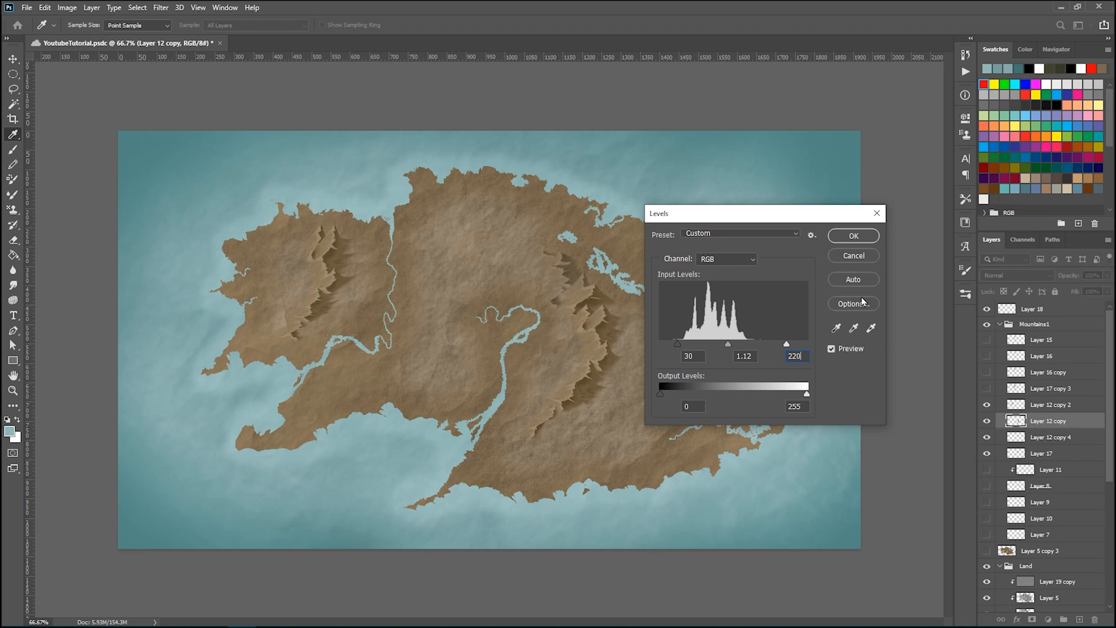
left_click(854, 237)
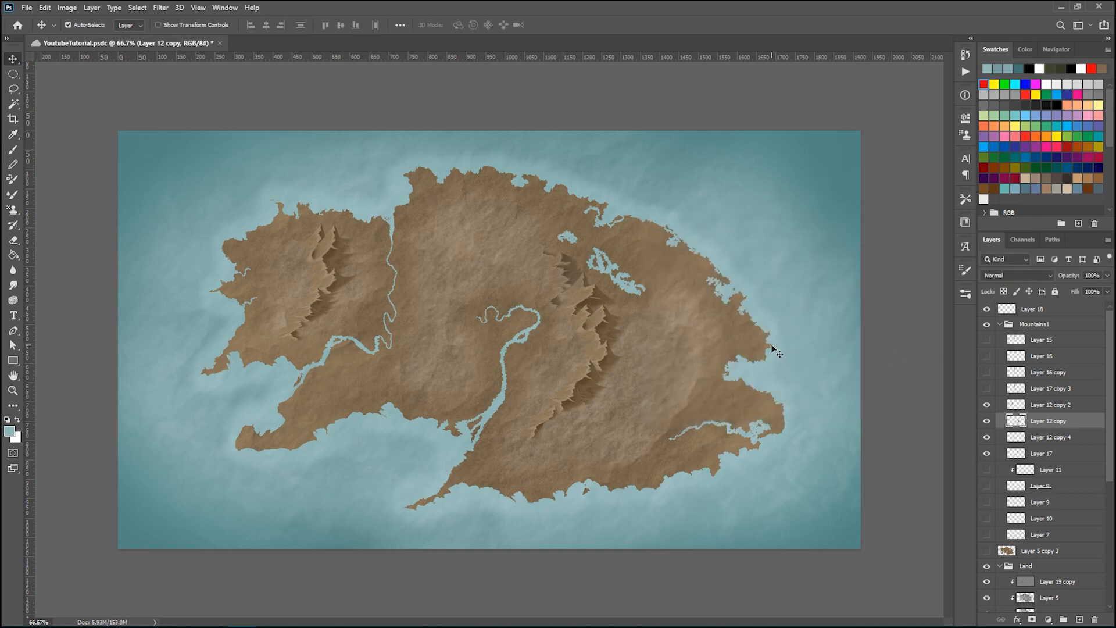
Step: Apply a Levels adjustment of about 30 / 1.12 to the Layer 12 copy 4 ridges
left_click(1064, 437)
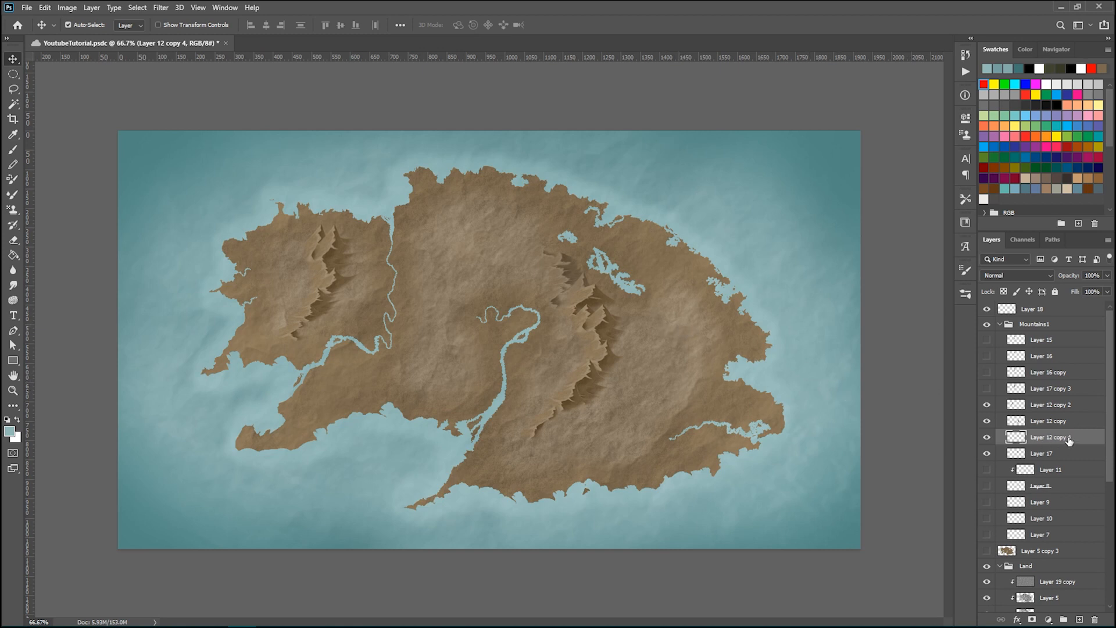
key("ctrl+l")
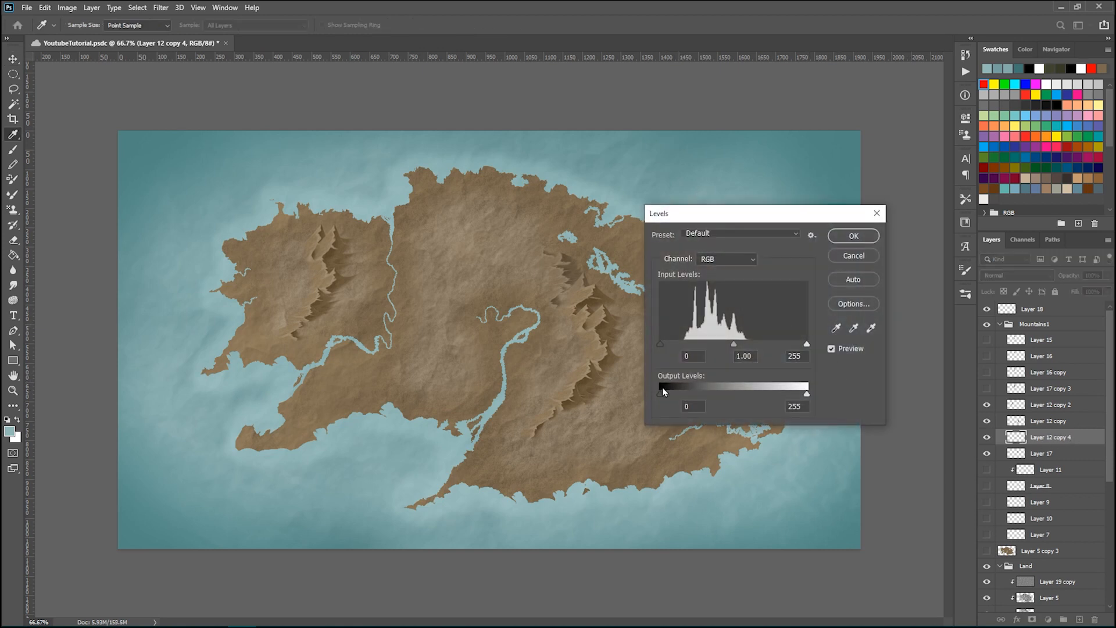
type("30")
key("Tab")
type("1.1")
type("2")
key("Tab")
left_click(853, 237)
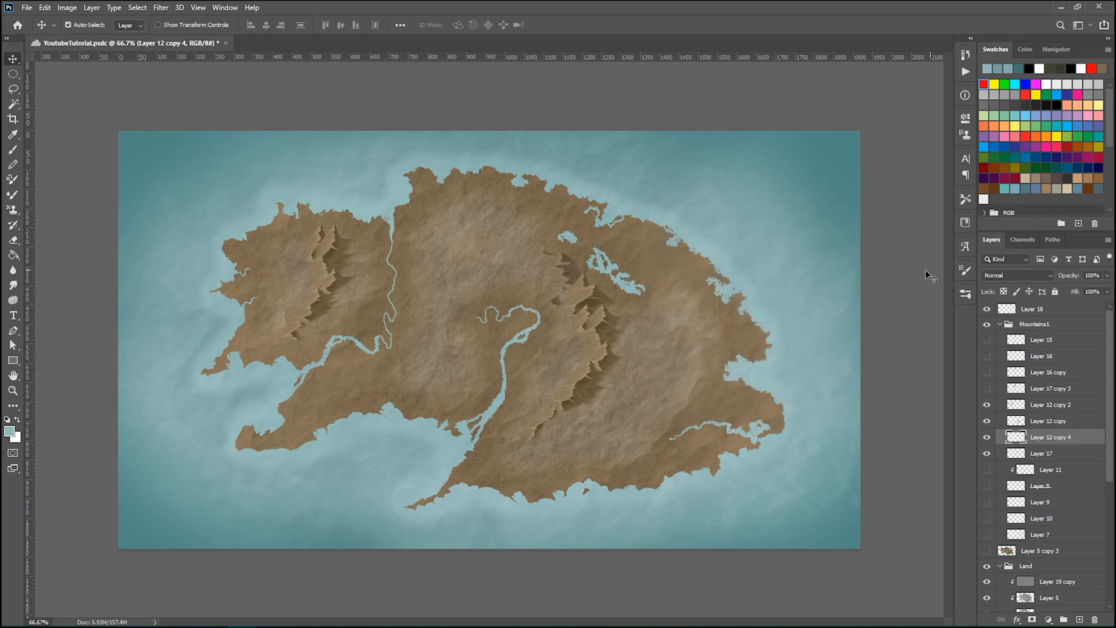
Step: Nudge the Layer 17 ridge beside the northern lakes about 10 px right and 12 px down
key("ctrl+z")
key("ctrl+z")
scroll(597, 284, "up", 3)
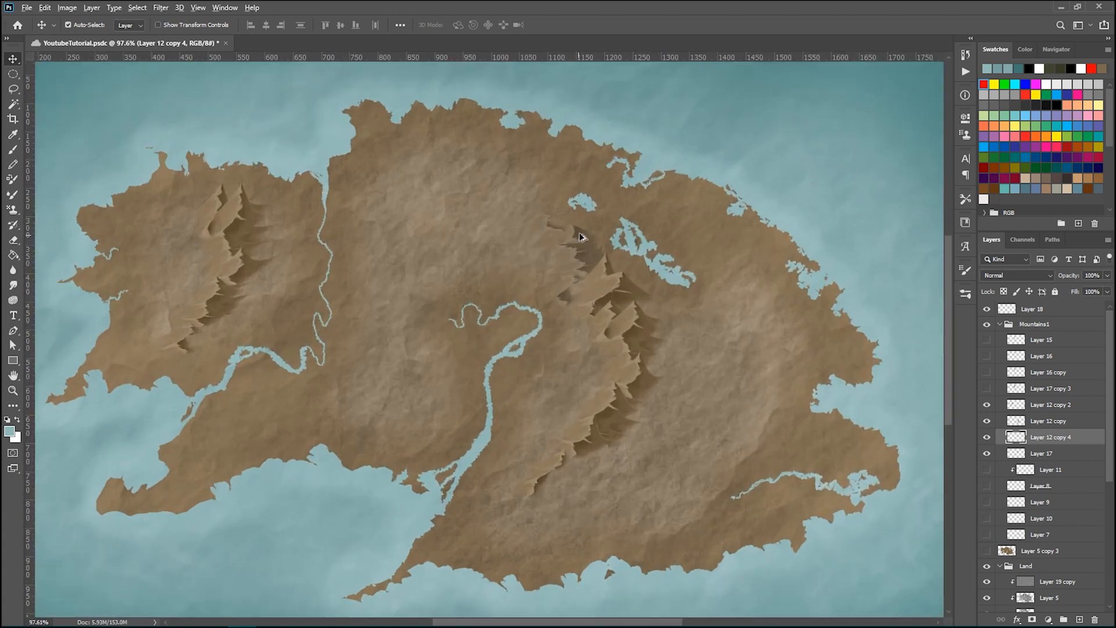
left_click_drag(583, 259, 583, 259)
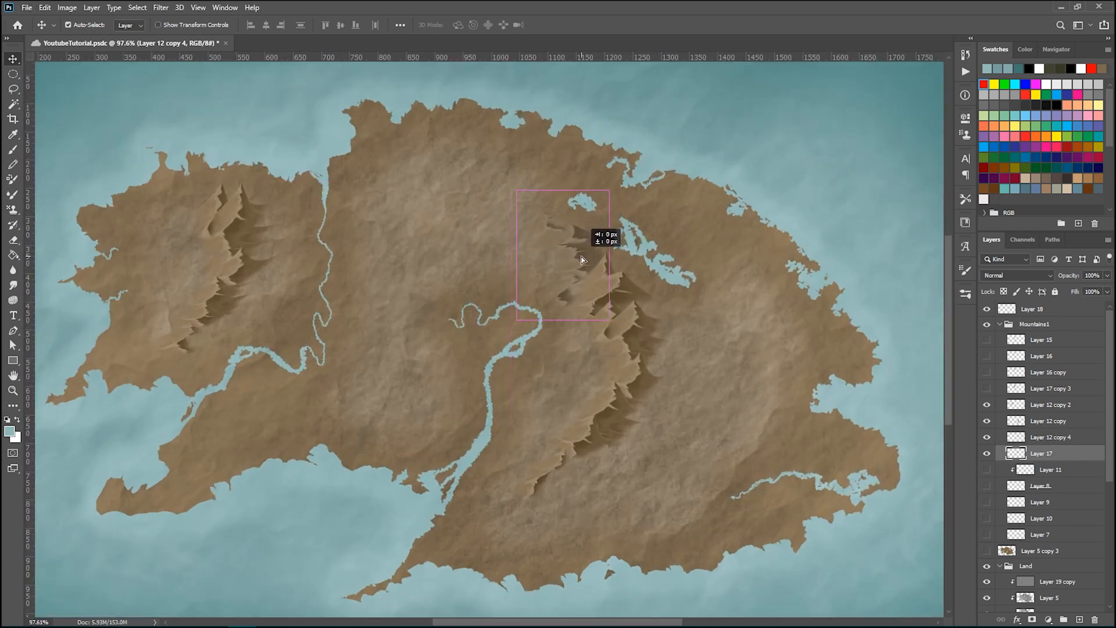
left_click_drag(582, 259, 582, 264)
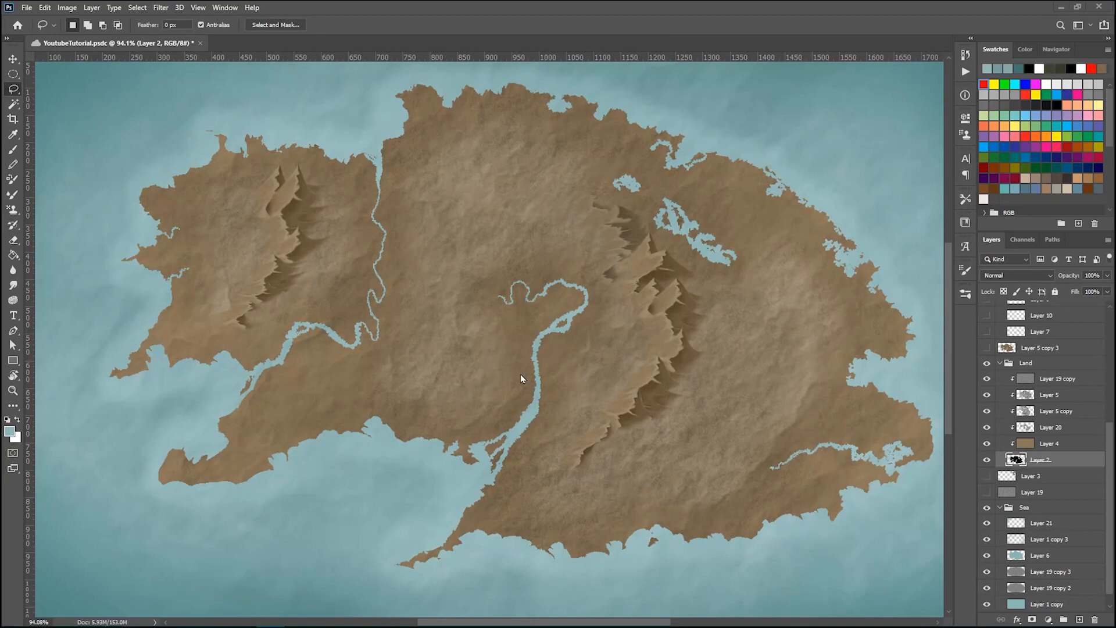
scroll(521, 375, "down", 3)
scroll(459, 358, "down", 3)
scroll(380, 308, "up", 2)
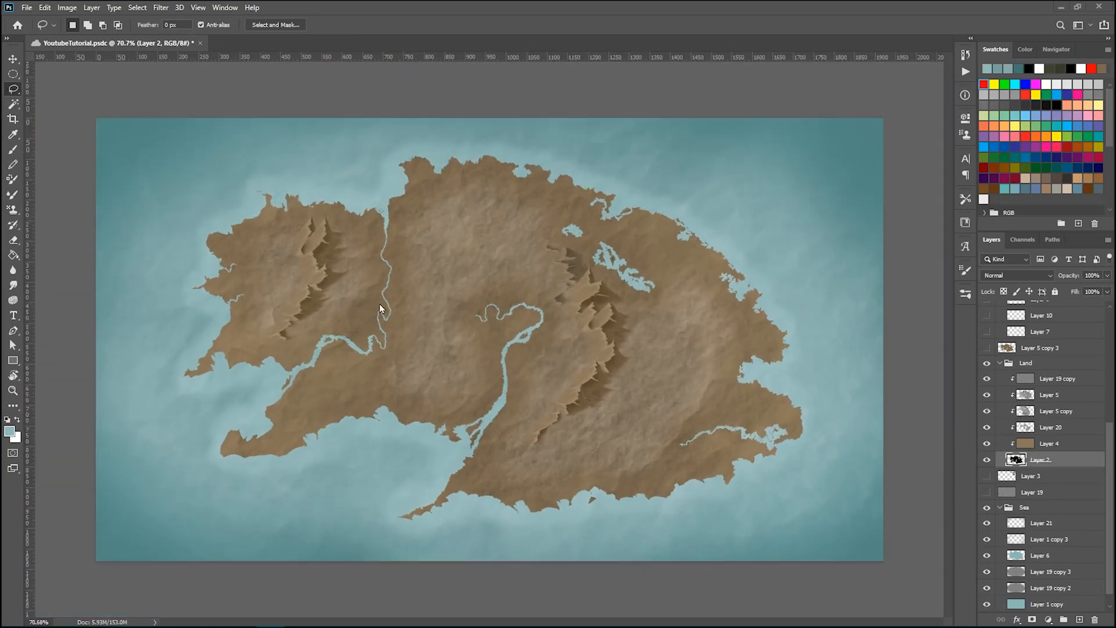